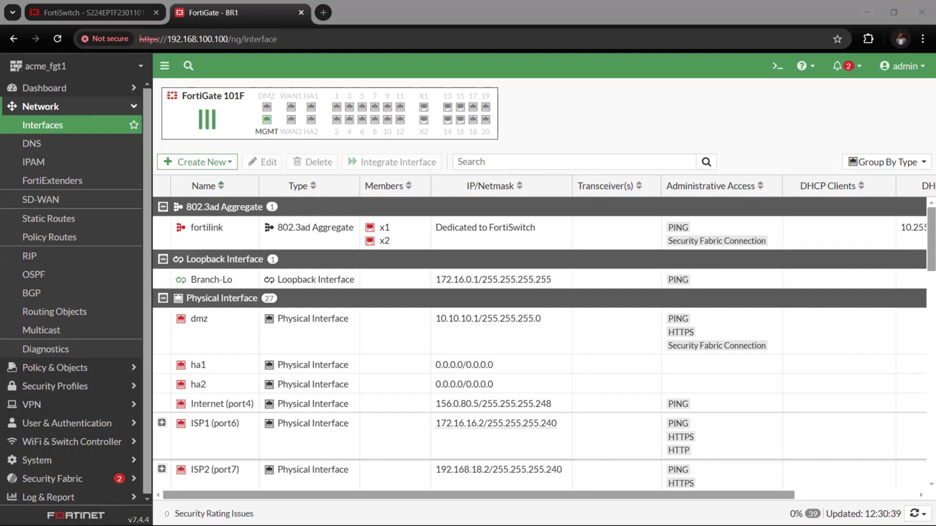
Open the port1 interface from the Interfaces list for editing.
{"action": "scroll", "coordinate": [536, 341], "scroll_direction": "down", "scroll_amount": 4}
{"action": "left_click", "coordinate": [29, 124]}
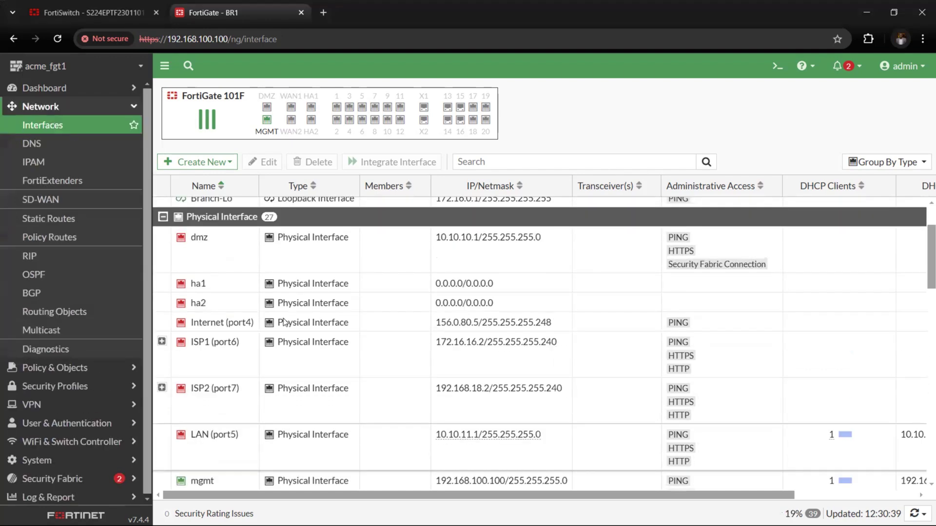
{"action": "scroll", "coordinate": [284, 323], "scroll_direction": "down", "scroll_amount": 5}
{"action": "scroll", "coordinate": [285, 323], "scroll_direction": "up", "scroll_amount": 1}
{"action": "left_click", "coordinate": [353, 351]}
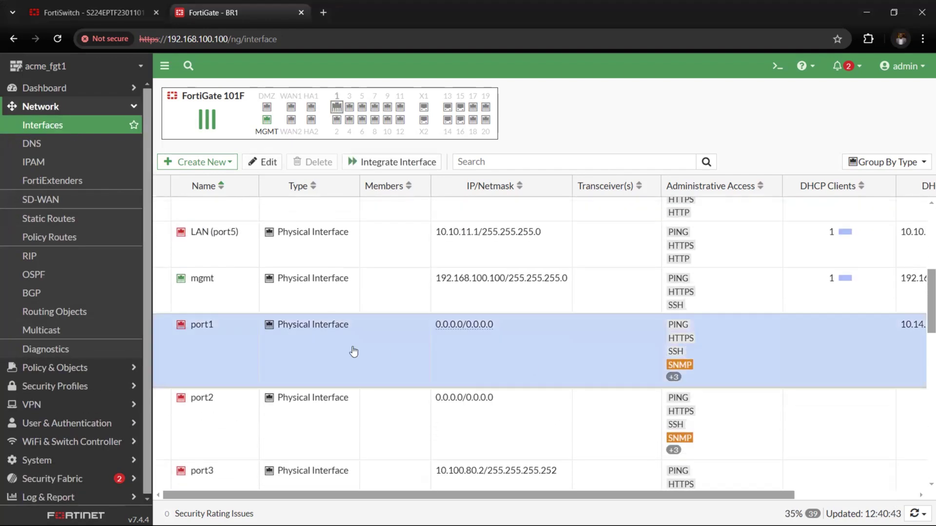
{"action": "double_click", "coordinate": [311, 338]}
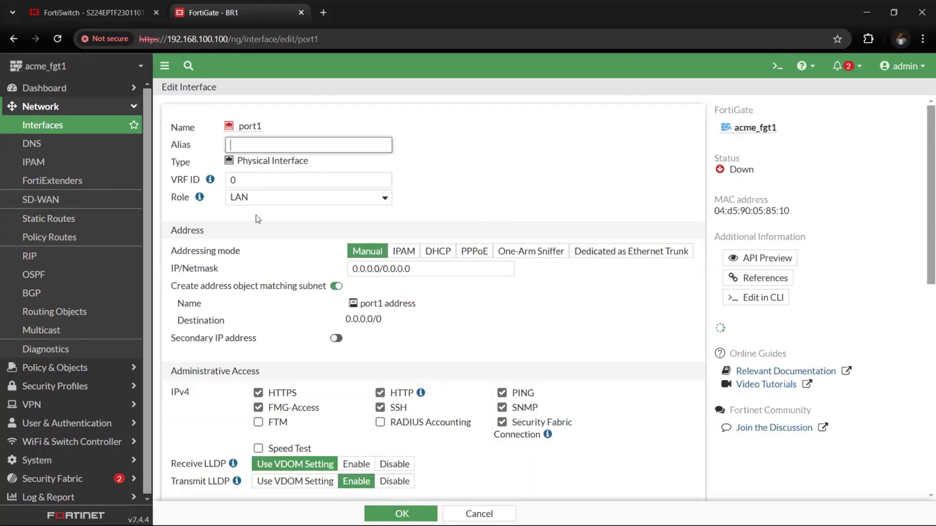
Give port1 alias LAN, role LAN and IP/Netmask 172.16.18.1/24.
{"action": "type", "text": "LAN"}
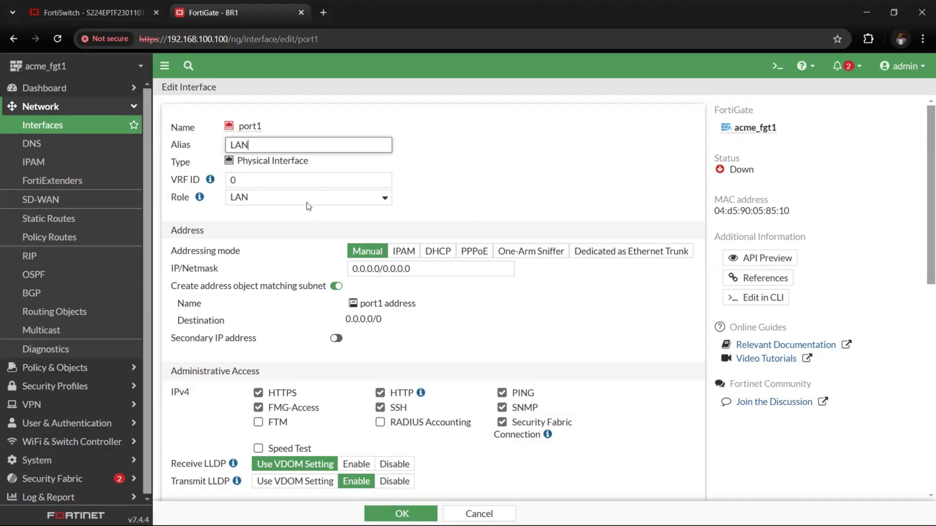
{"action": "left_click", "coordinate": [306, 203]}
{"action": "left_click", "coordinate": [270, 214]}
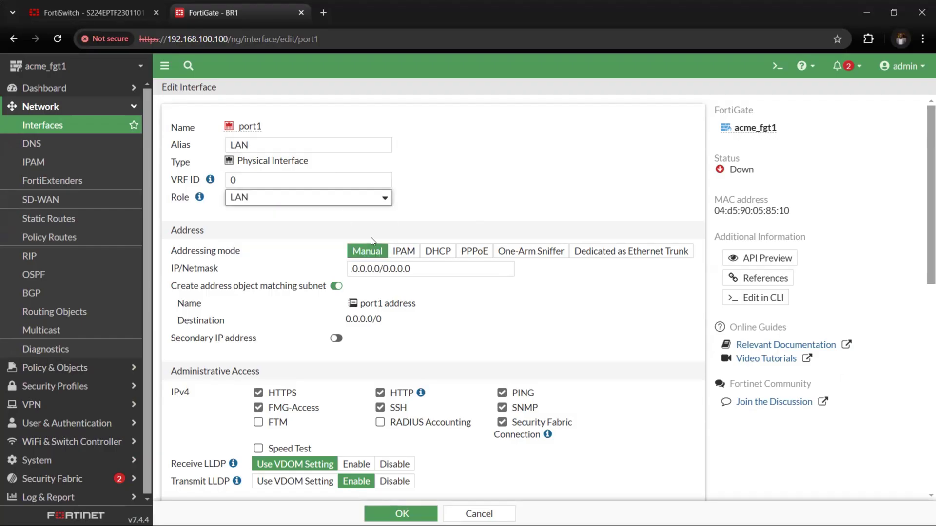
{"action": "left_click_drag", "start_coordinate": [428, 274], "coordinate": [349, 266]}
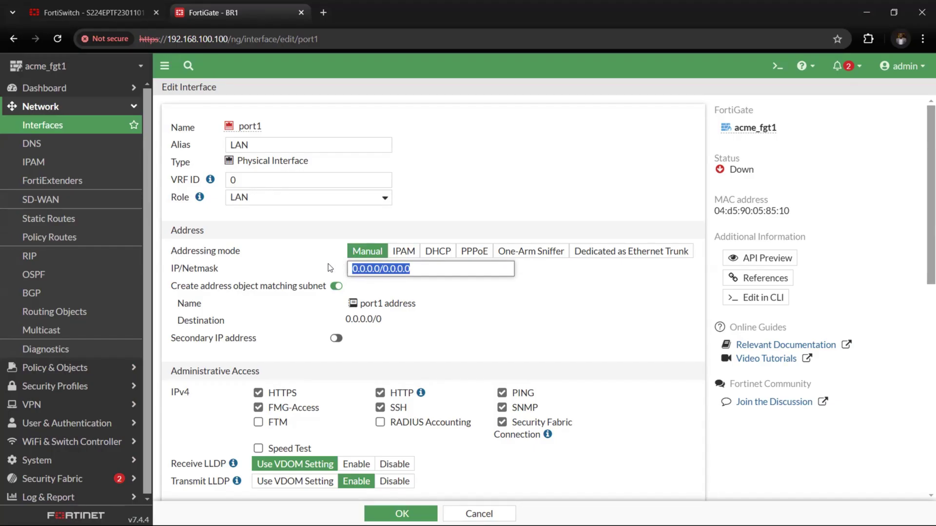
{"action": "type", "text": "172.16"}
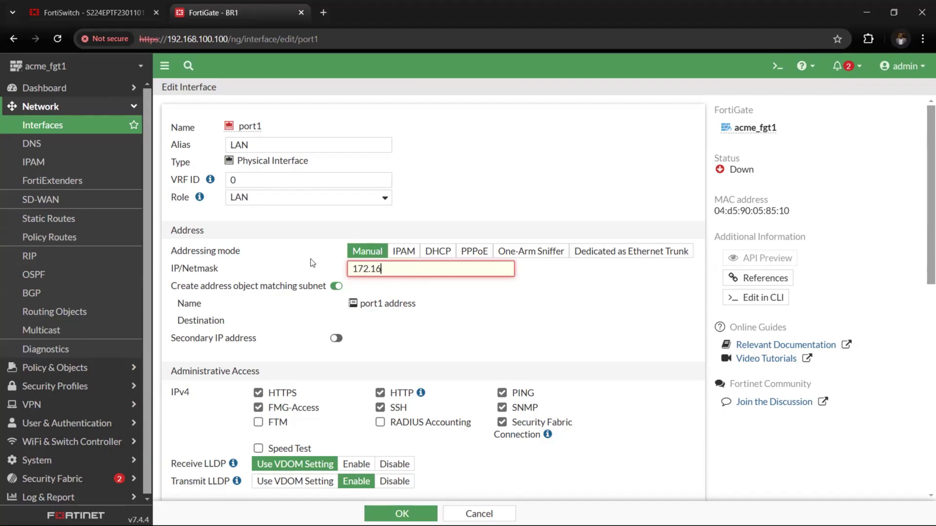
{"action": "type", "text": ".18.1/"}
{"action": "type", "text": "32"}
{"action": "key", "text": "BackSpace"}
{"action": "key", "text": "BackSpace"}
{"action": "type", "text": "24"}
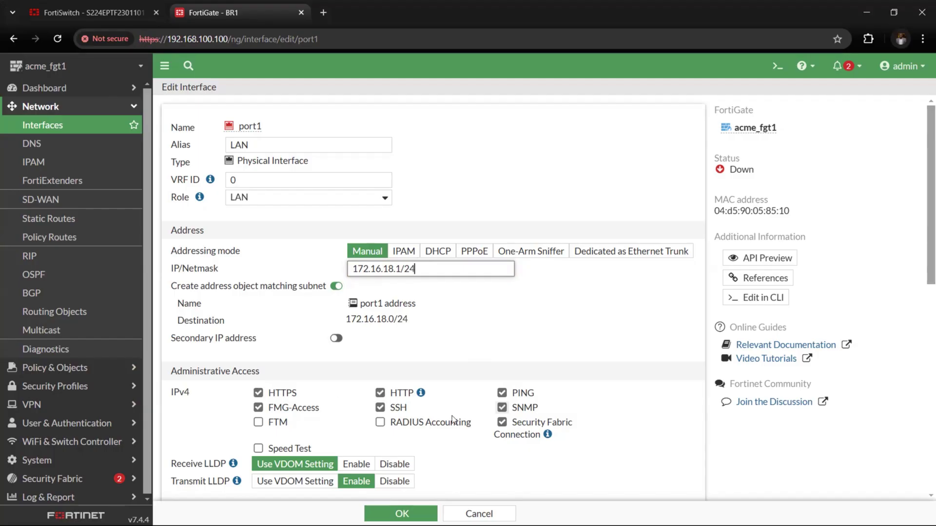
Enable port1's DHCP server with range 172.16.18.2–172.16.18.254 and save the interface.
{"action": "scroll", "coordinate": [297, 414], "scroll_direction": "down", "scroll_amount": 5}
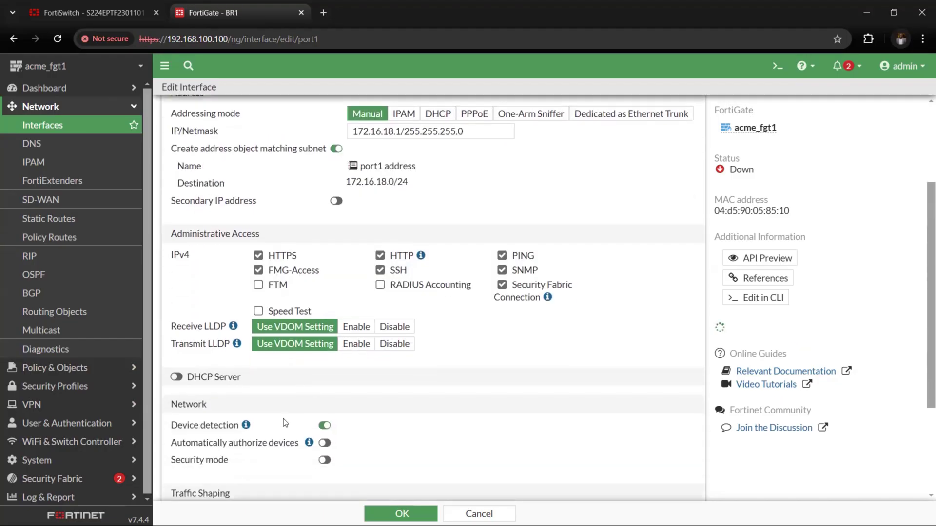
{"action": "scroll", "coordinate": [283, 419], "scroll_direction": "down", "scroll_amount": 1}
{"action": "left_click", "coordinate": [176, 332]}
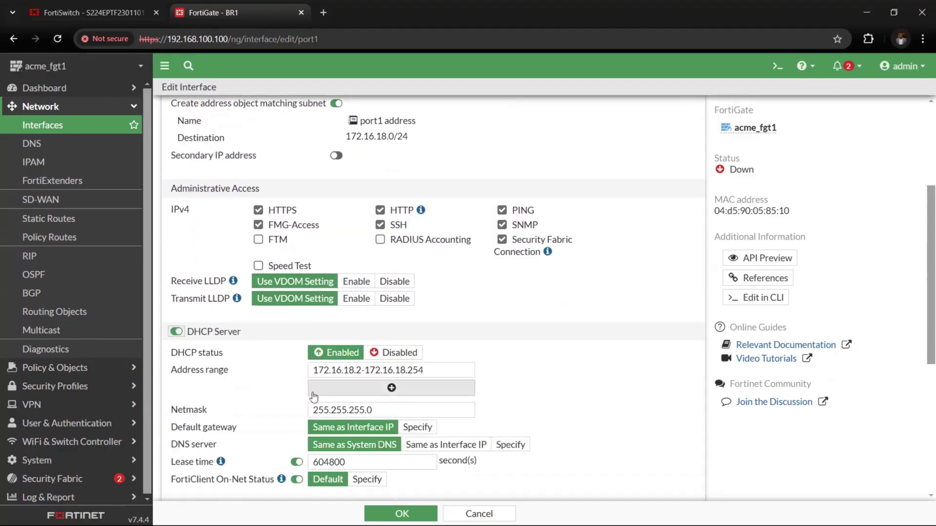
{"action": "left_click", "coordinate": [342, 372]}
{"action": "left_click_drag", "start_coordinate": [312, 375], "coordinate": [438, 393]}
{"action": "scroll", "coordinate": [557, 374], "scroll_direction": "up", "scroll_amount": 1}
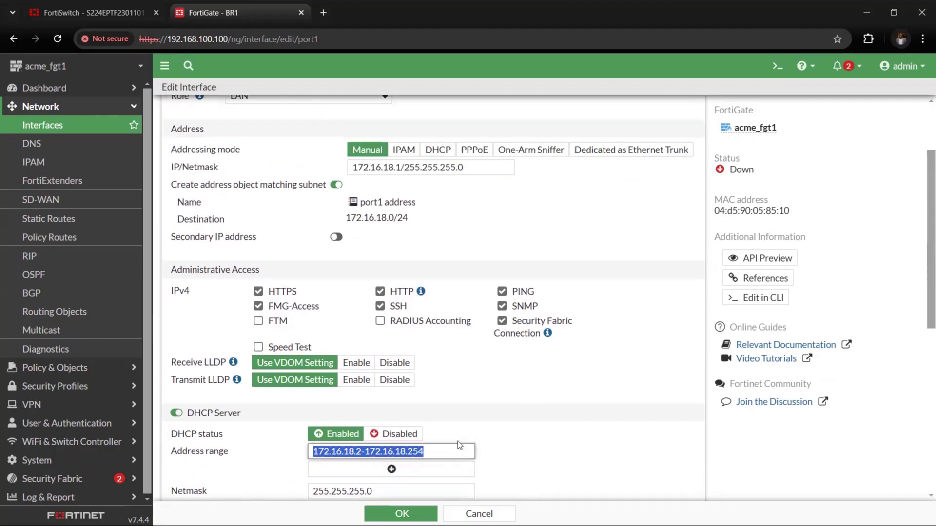
{"action": "scroll", "coordinate": [572, 403], "scroll_direction": "up", "scroll_amount": 1}
{"action": "scroll", "coordinate": [572, 403], "scroll_direction": "down", "scroll_amount": 2}
{"action": "scroll", "coordinate": [572, 403], "scroll_direction": "down", "scroll_amount": 2}
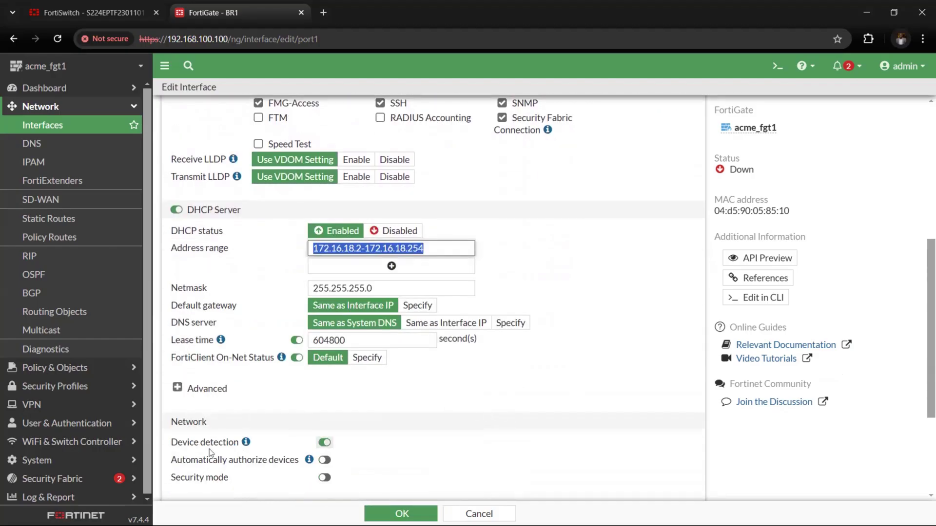
{"action": "left_click", "coordinate": [321, 451]}
{"action": "scroll", "coordinate": [297, 440], "scroll_direction": "down", "scroll_amount": 2}
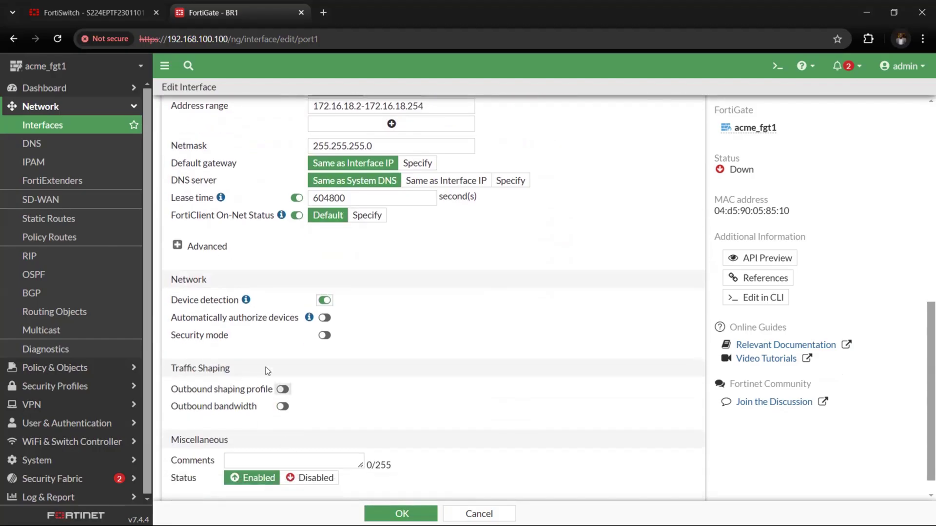
{"action": "scroll", "coordinate": [332, 399], "scroll_direction": "down", "scroll_amount": 1}
{"action": "scroll", "coordinate": [355, 387], "scroll_direction": "up", "scroll_amount": 3}
{"action": "scroll", "coordinate": [356, 390], "scroll_direction": "up", "scroll_amount": 3}
{"action": "left_click", "coordinate": [401, 514]}
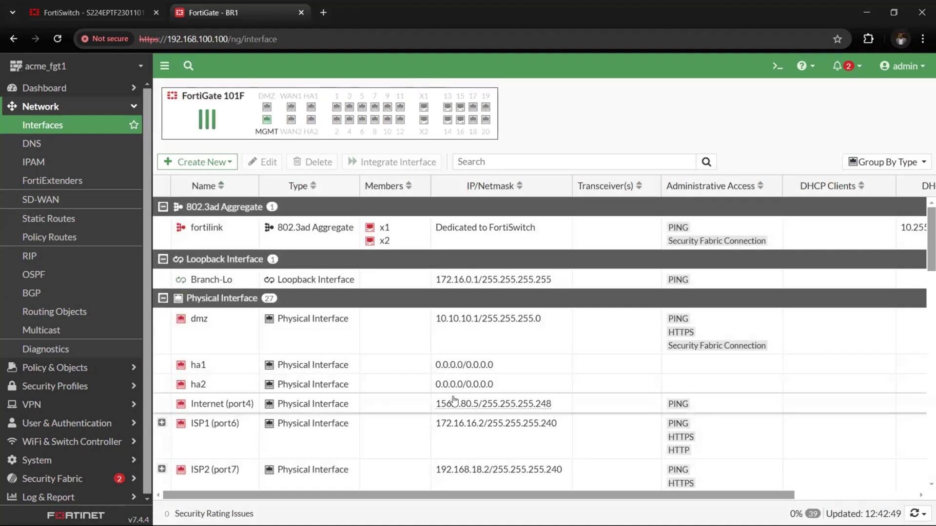
Open port2 for editing and set its alias to WAN.
{"action": "scroll", "coordinate": [246, 397], "scroll_direction": "down", "scroll_amount": 3}
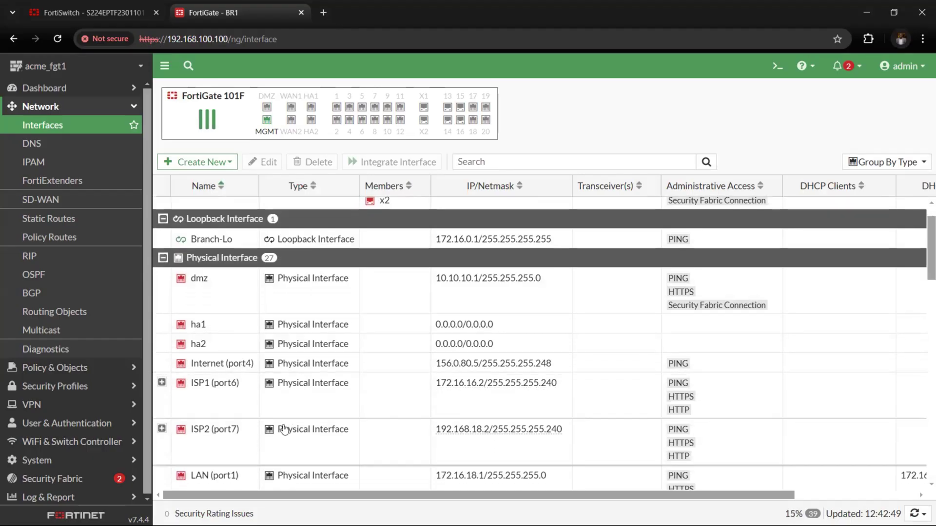
{"action": "scroll", "coordinate": [287, 414], "scroll_direction": "down", "scroll_amount": 12}
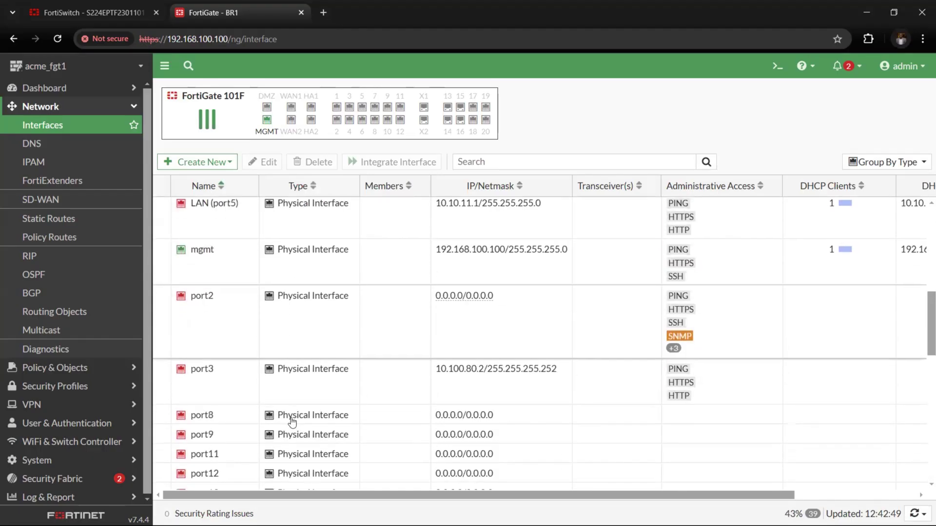
{"action": "left_click", "coordinate": [312, 346]}
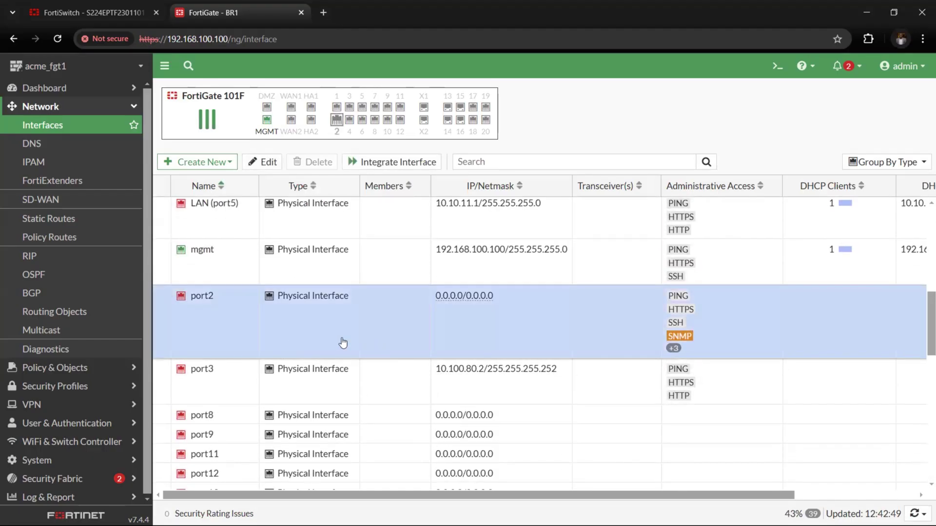
{"action": "double_click", "coordinate": [343, 341]}
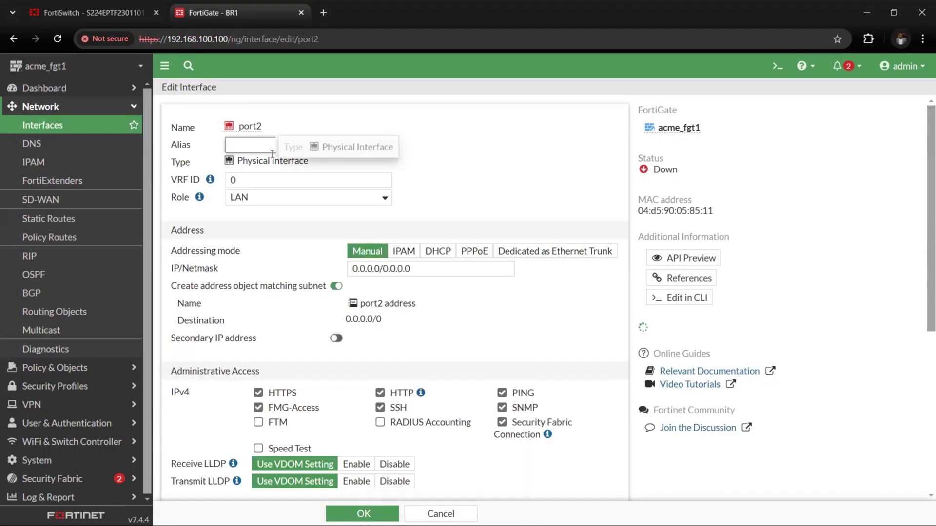
{"action": "type", "text": "WAN"}
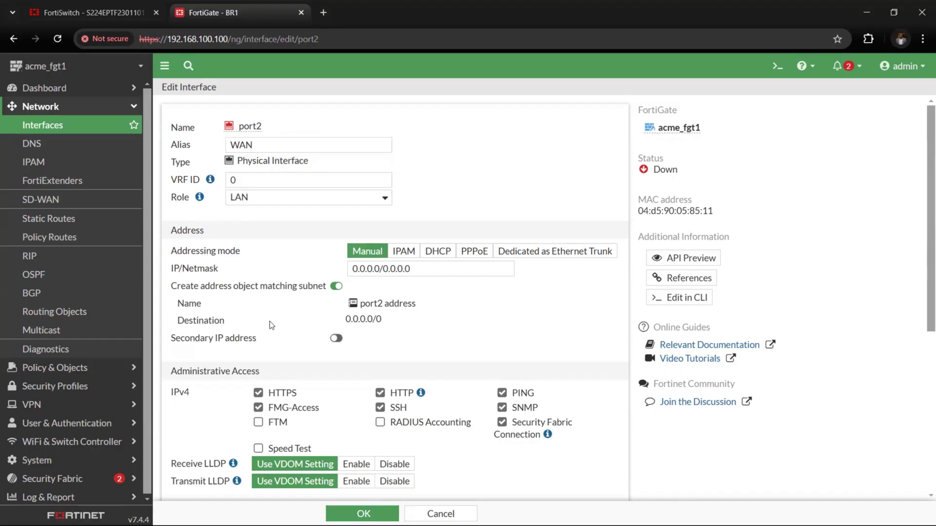
Limit port2's administrative access to PING only.
{"action": "scroll", "coordinate": [271, 332], "scroll_direction": "down", "scroll_amount": 2}
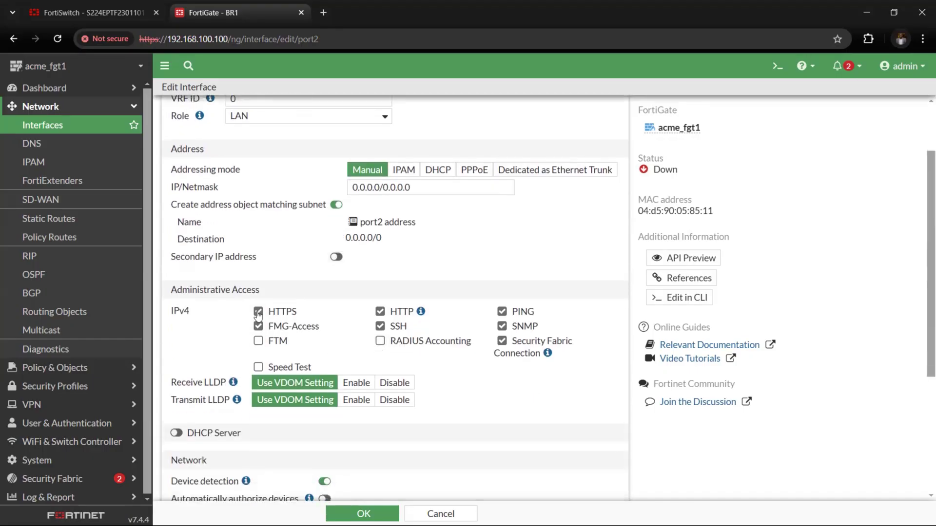
{"action": "left_click", "coordinate": [257, 311]}
{"action": "left_click", "coordinate": [258, 326]}
{"action": "left_click", "coordinate": [379, 326]}
{"action": "left_click", "coordinate": [502, 312]}
{"action": "left_click", "coordinate": [502, 327]}
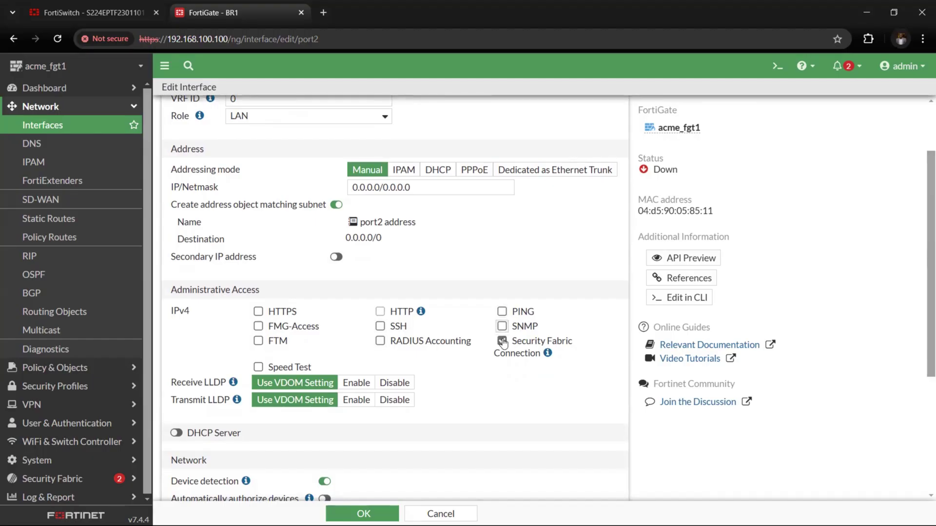
{"action": "left_click", "coordinate": [502, 341]}
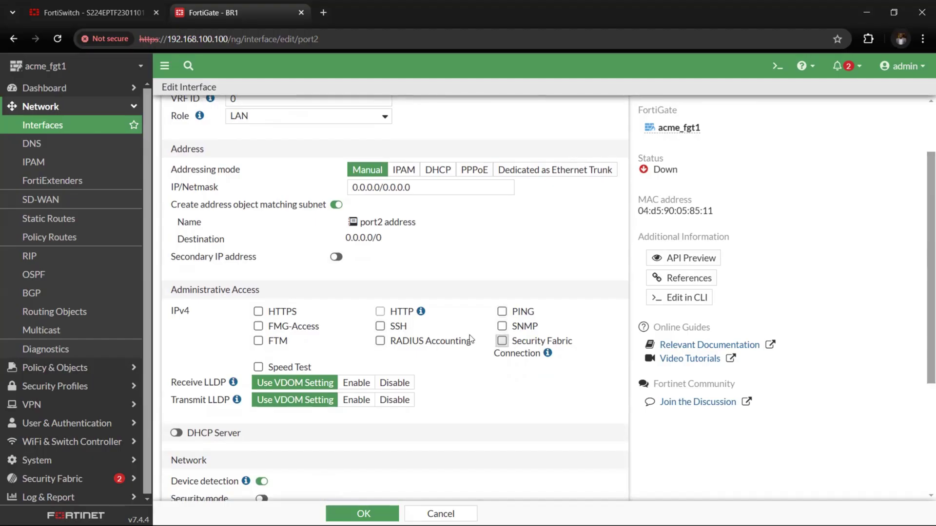
{"action": "left_click", "coordinate": [503, 312]}
Set port2's addressing mode to DHCP and save the interface.
{"action": "scroll", "coordinate": [203, 421], "scroll_direction": "up", "scroll_amount": 2}
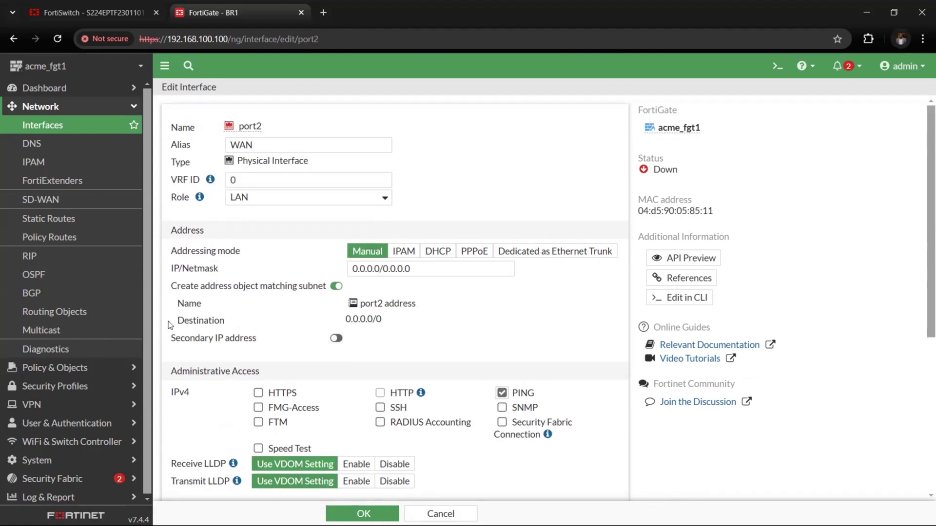
{"action": "left_click", "coordinate": [438, 251]}
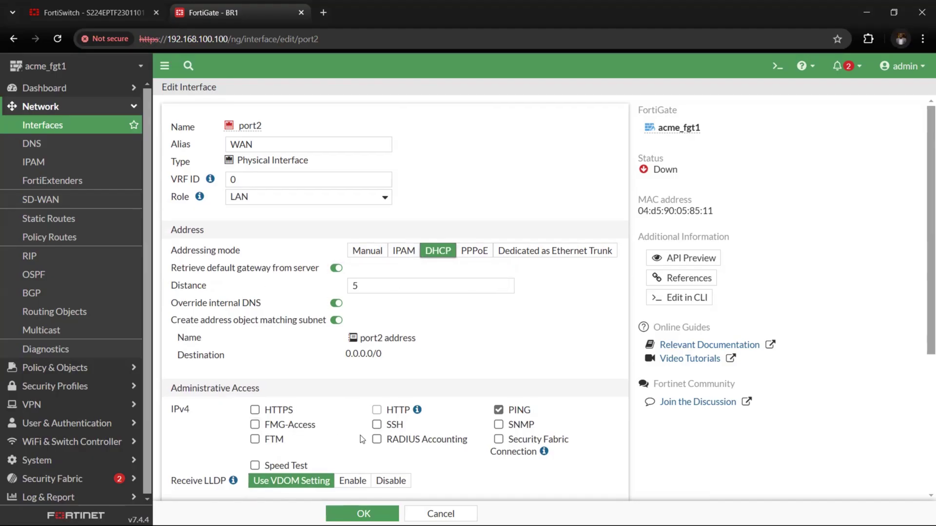
{"action": "scroll", "coordinate": [347, 437], "scroll_direction": "down", "scroll_amount": 3}
{"action": "scroll", "coordinate": [347, 437], "scroll_direction": "down", "scroll_amount": 2}
{"action": "scroll", "coordinate": [355, 485], "scroll_direction": "up", "scroll_amount": 2}
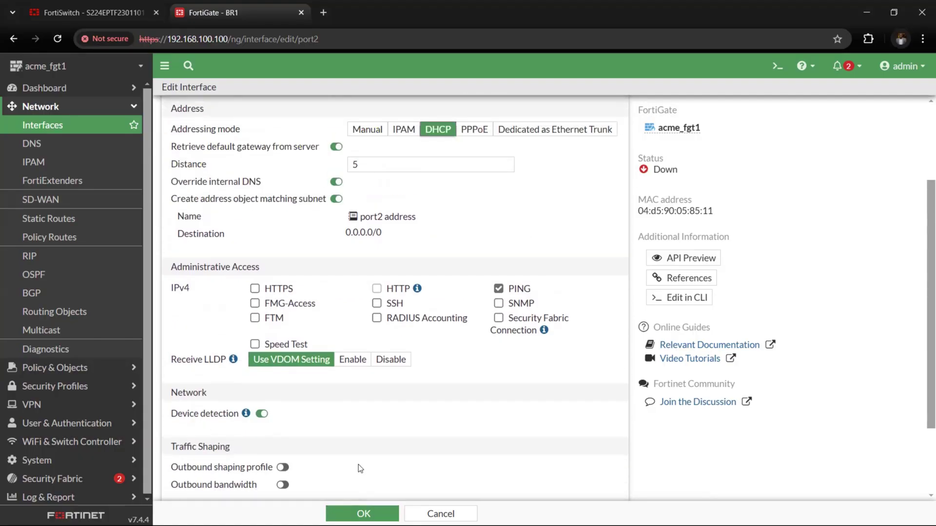
{"action": "left_click", "coordinate": [364, 514]}
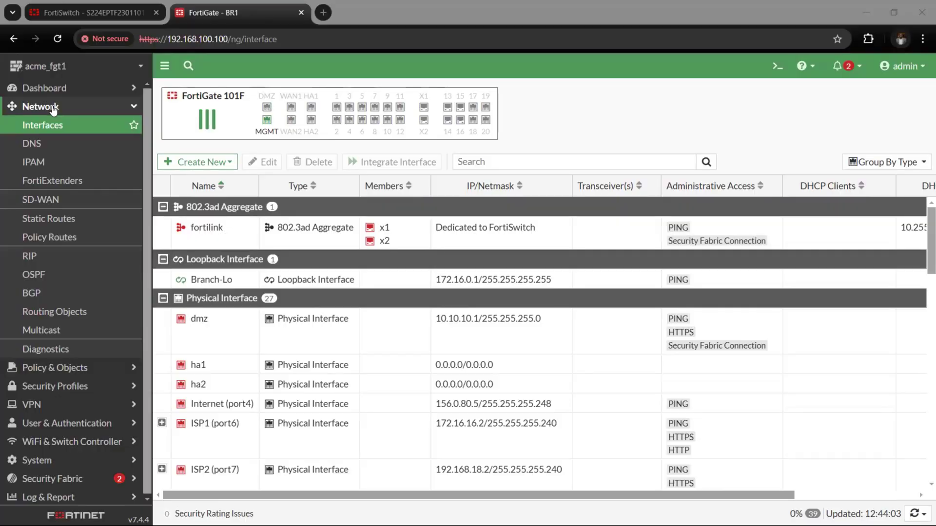
{"action": "left_click", "coordinate": [81, 109]}
Refresh the Interfaces list and check the DHCP client count on LAN (port1).
{"action": "left_click", "coordinate": [81, 108]}
{"action": "left_click", "coordinate": [83, 125]}
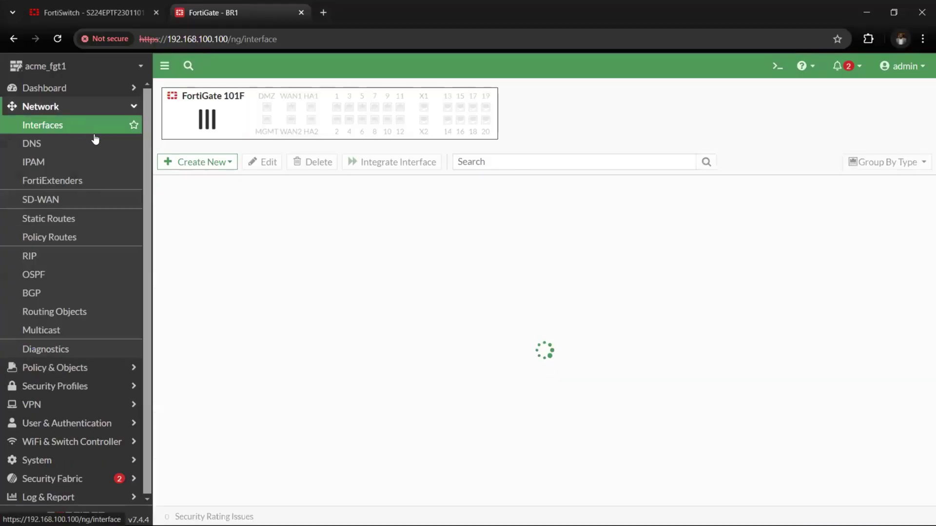
{"action": "scroll", "coordinate": [254, 357], "scroll_direction": "down", "scroll_amount": 3}
{"action": "scroll", "coordinate": [254, 357], "scroll_direction": "down", "scroll_amount": 3}
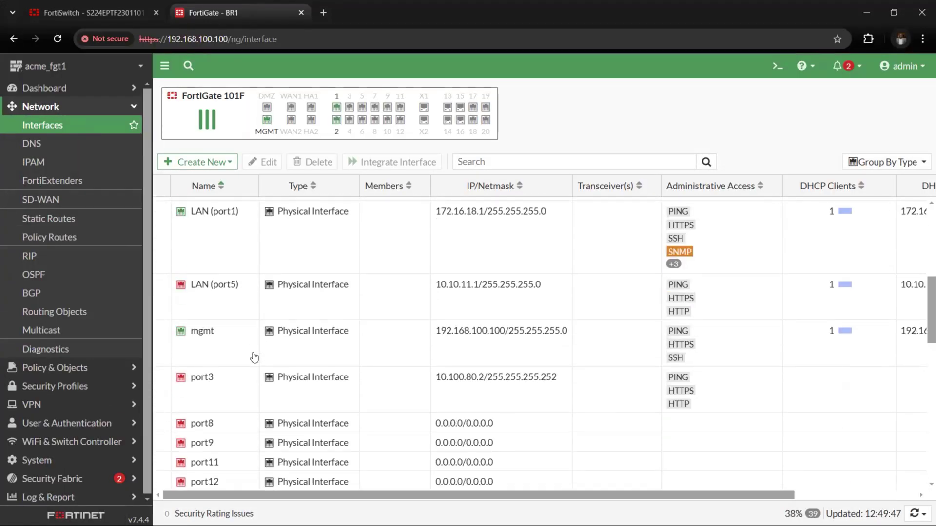
{"action": "left_click", "coordinate": [242, 242]}
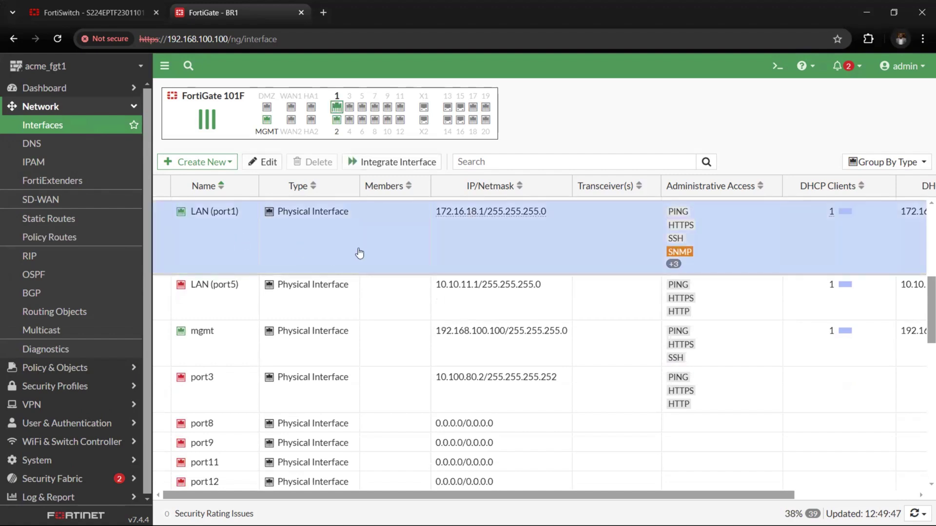
{"action": "scroll", "coordinate": [535, 265], "scroll_direction": "right", "scroll_amount": 3}
{"action": "mouse_move", "coordinate": [754, 214]}
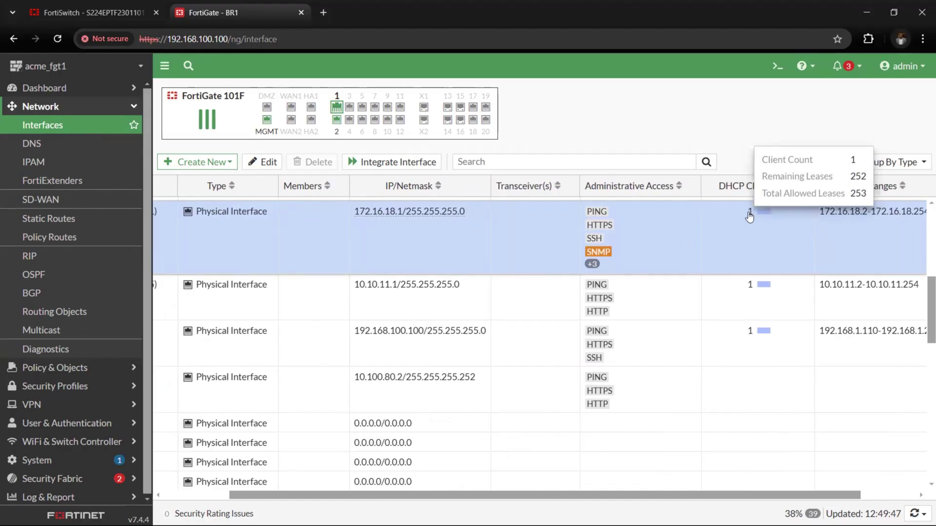
{"action": "scroll", "coordinate": [485, 246], "scroll_direction": "left", "scroll_amount": 3}
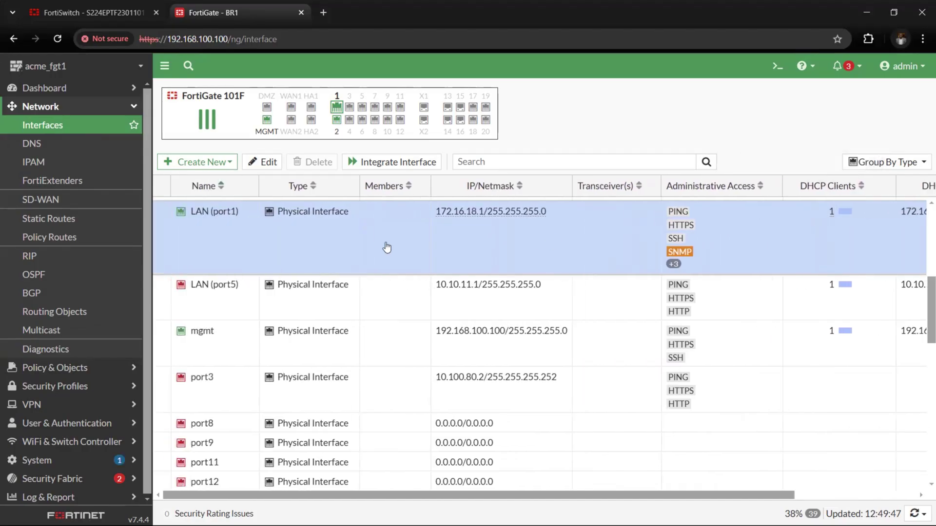
Confirm WAN (port2) received the DHCP address 192.168.0.188/255.255.255.0.
{"action": "scroll", "coordinate": [387, 247], "scroll_direction": "up", "scroll_amount": 1}
{"action": "scroll", "coordinate": [385, 245], "scroll_direction": "down", "scroll_amount": 10}
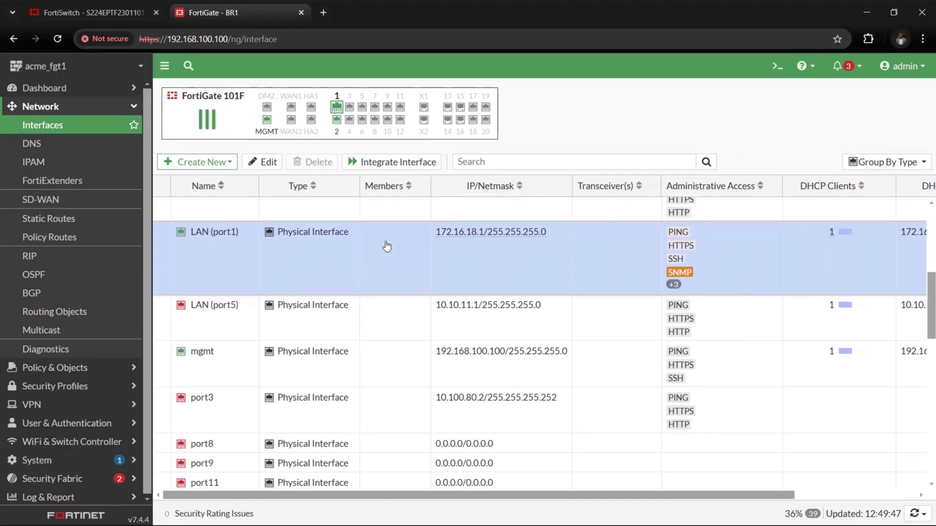
{"action": "left_click", "coordinate": [348, 253]}
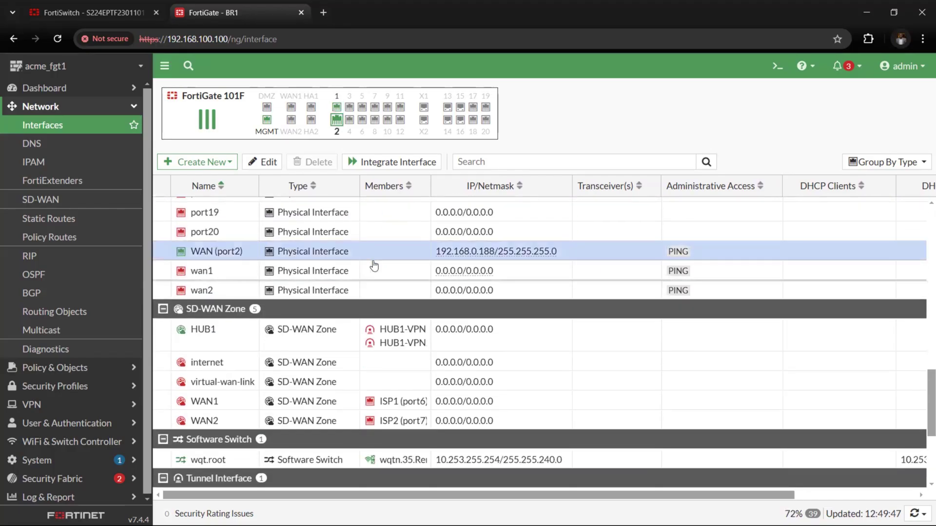
{"action": "left_click_drag", "start_coordinate": [435, 252], "coordinate": [495, 259]}
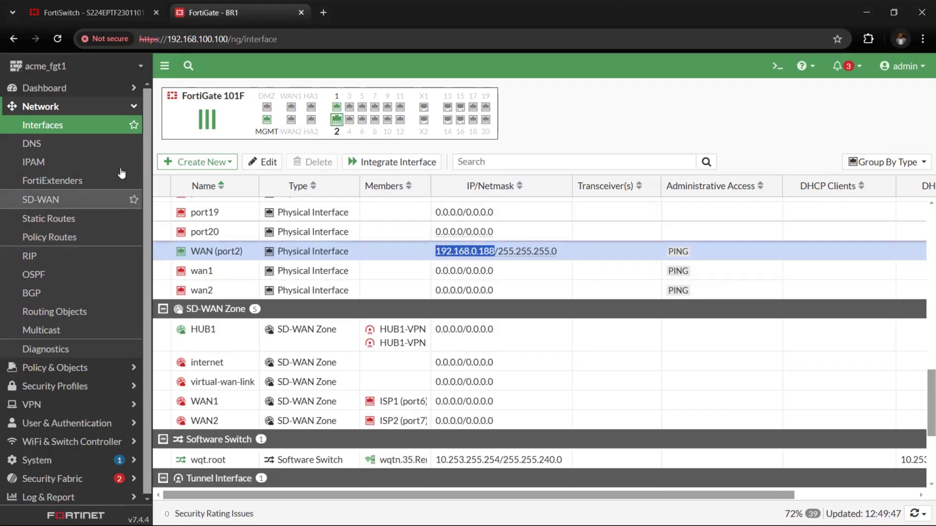
Create a 0.0.0.0/0 static route via WAN (port2) with a dynamic gateway, then go to DNS.
{"action": "left_click", "coordinate": [72, 218]}
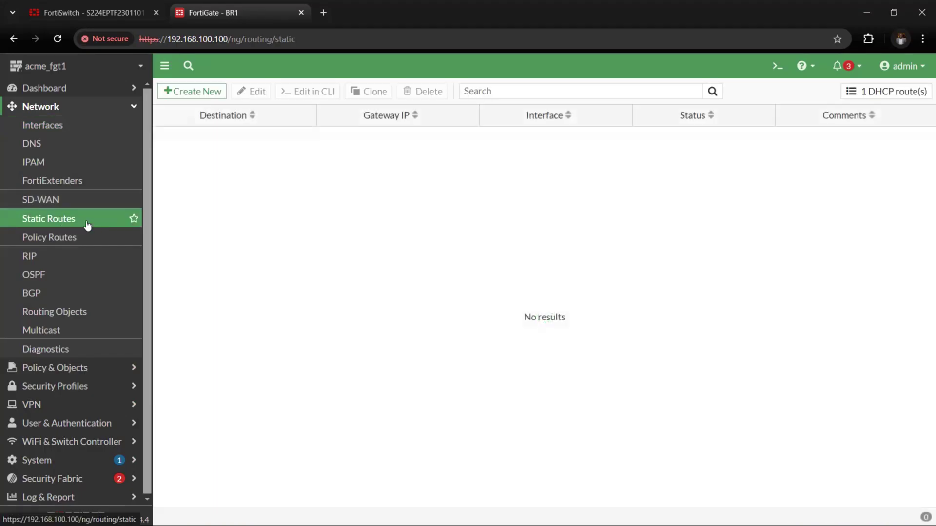
{"action": "left_click", "coordinate": [191, 92]}
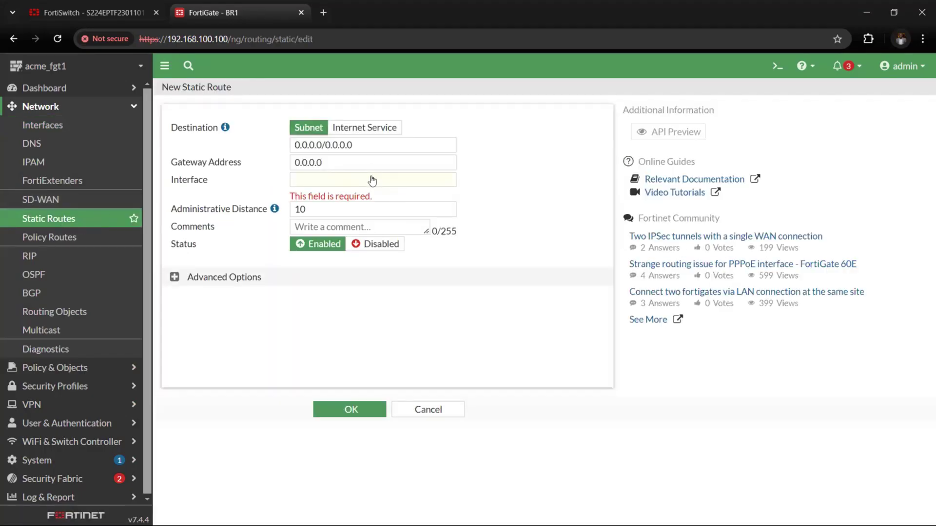
{"action": "left_click", "coordinate": [373, 179]}
{"action": "mouse_move", "coordinate": [512, 226]}
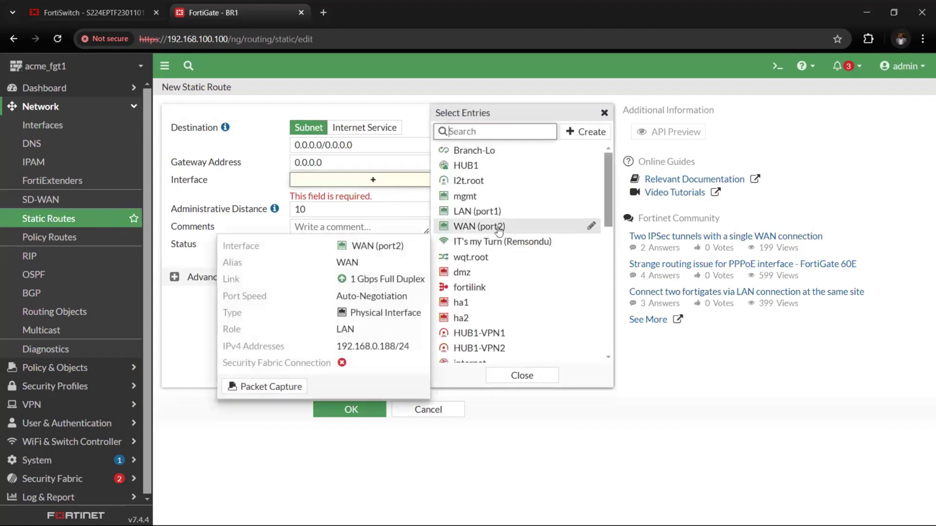
{"action": "left_click", "coordinate": [499, 227]}
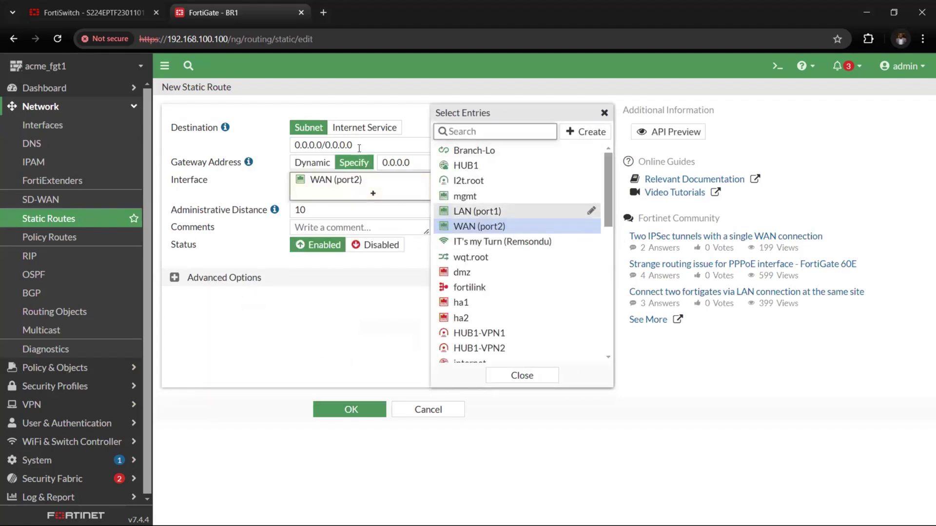
{"action": "left_click", "coordinate": [304, 164]}
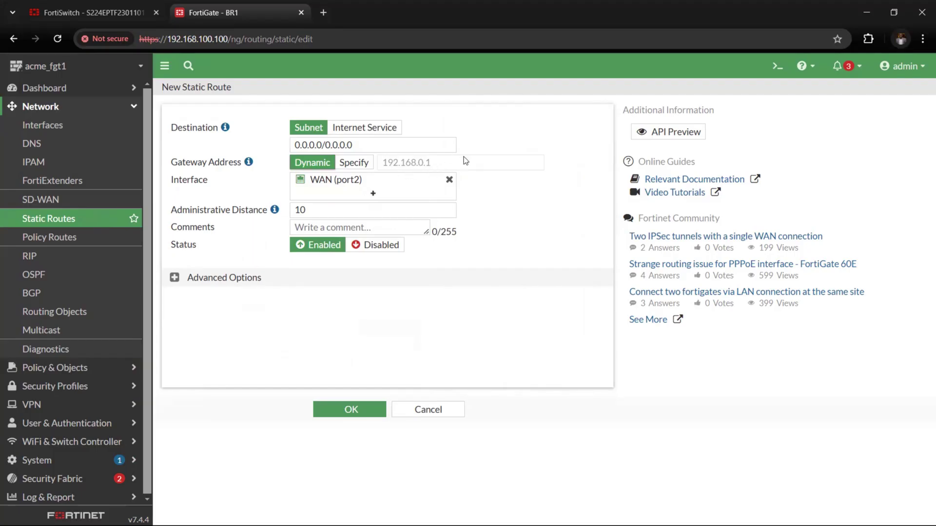
{"action": "left_click", "coordinate": [349, 408]}
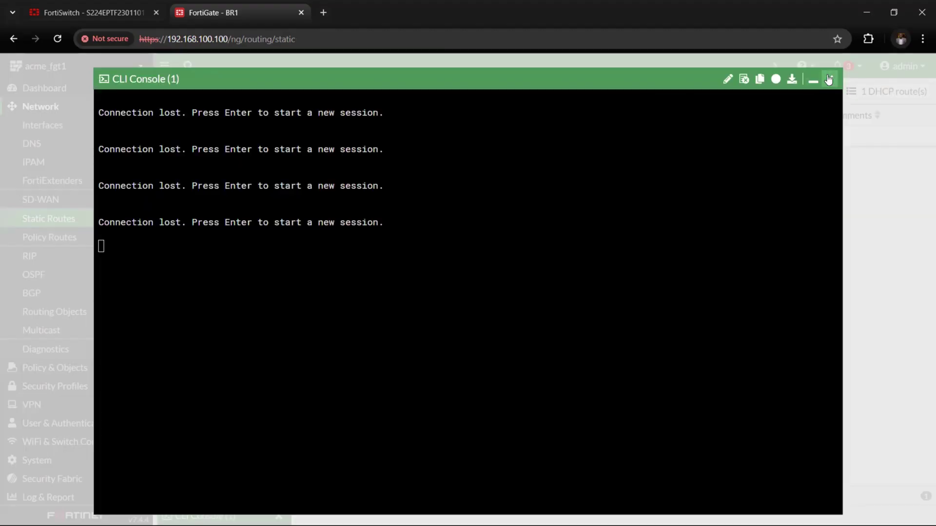
{"action": "left_click", "coordinate": [829, 78]}
{"action": "left_click", "coordinate": [73, 143]}
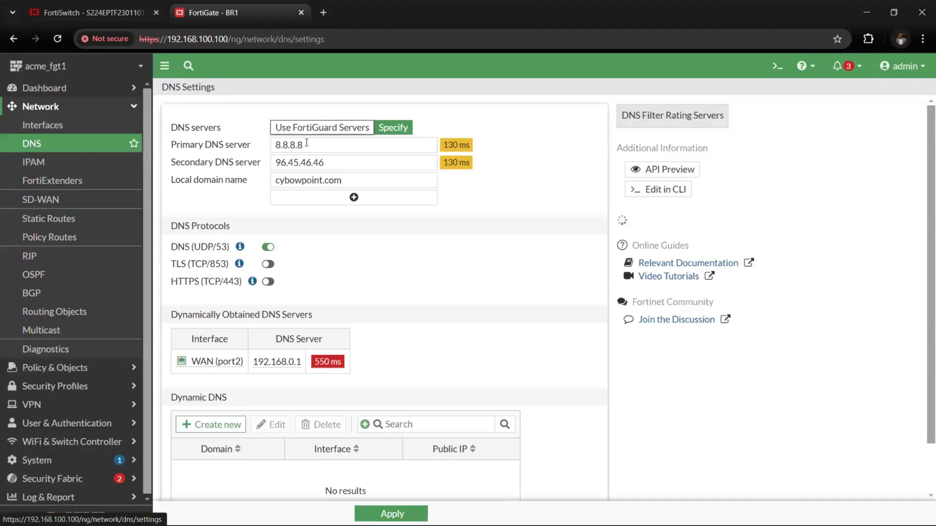
{"action": "left_click", "coordinate": [320, 148]}
{"action": "triple_click", "coordinate": [320, 149]}
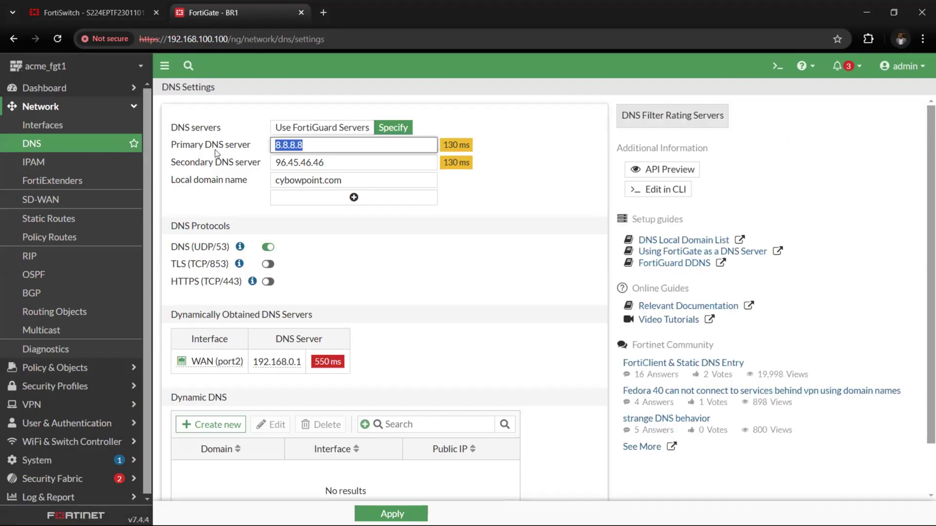
{"action": "left_click", "coordinate": [321, 148]}
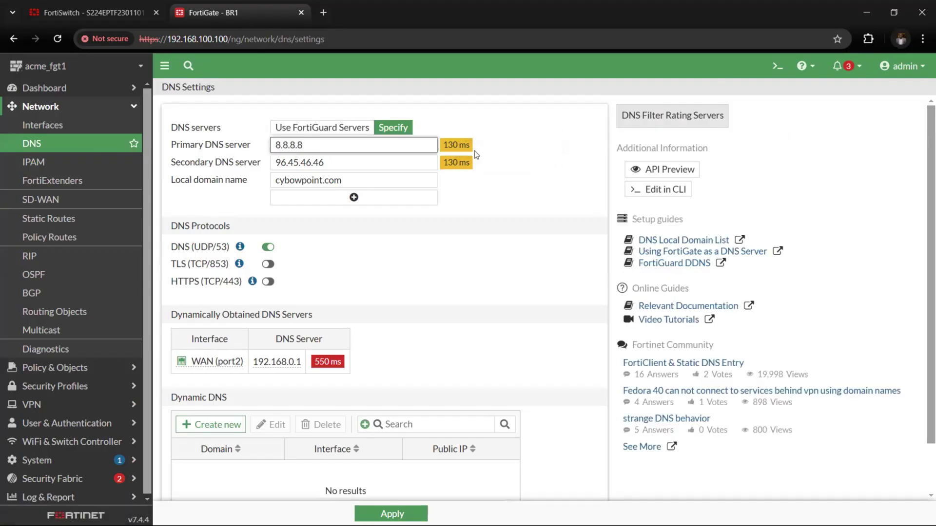
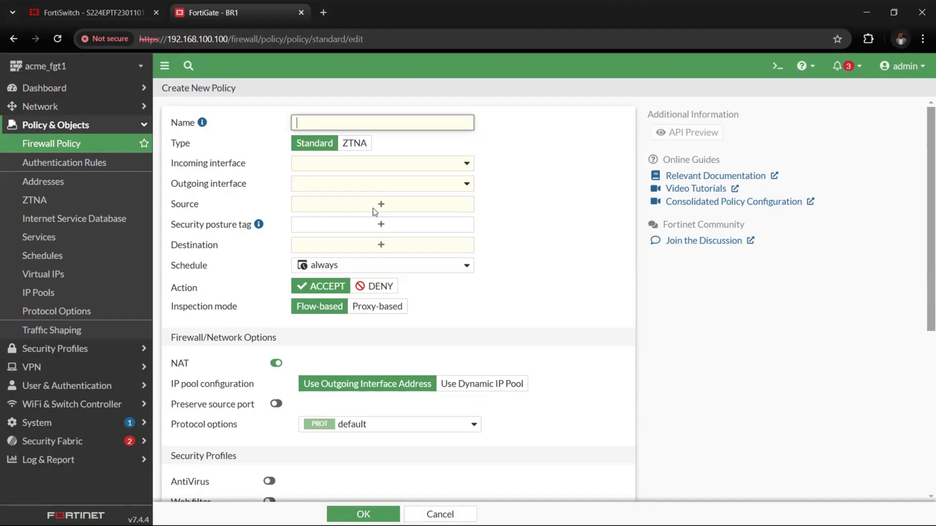
Name the policy Innternet_access_all and route it from LAN (port1) to WAN (port2).
{"action": "type", "text": "Innternet_access_all"}
{"action": "left_click", "coordinate": [383, 163]}
{"action": "scroll", "coordinate": [367, 298], "scroll_direction": "up", "scroll_amount": 1}
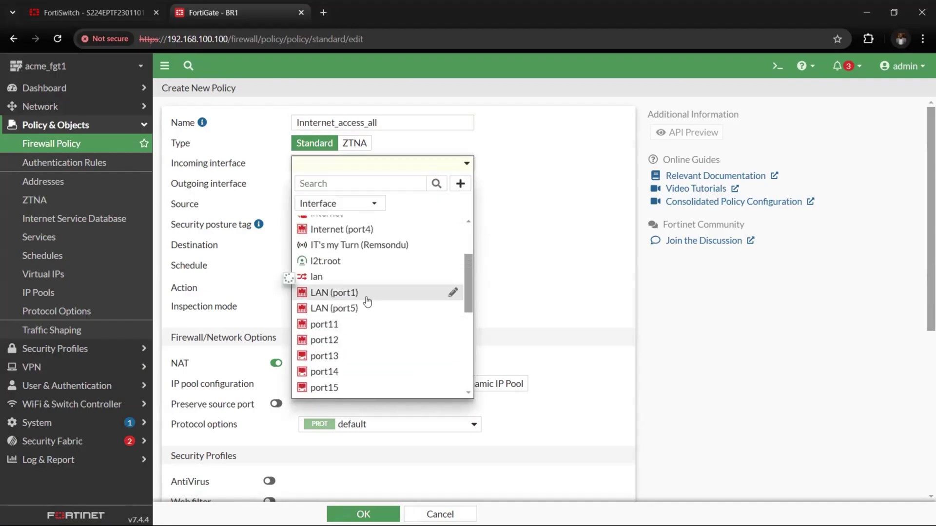
{"action": "left_click", "coordinate": [366, 295]}
{"action": "mouse_move", "coordinate": [344, 162]}
{"action": "left_click", "coordinate": [383, 184]}
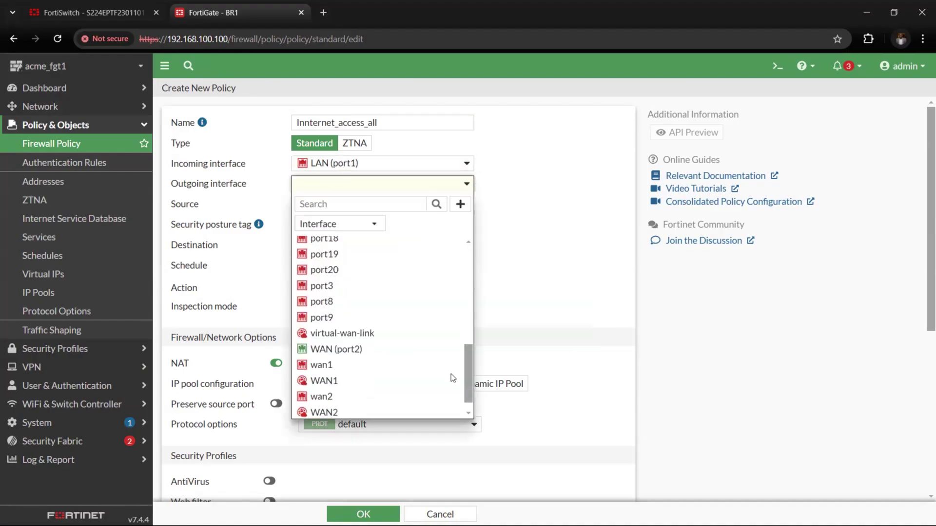
{"action": "scroll", "coordinate": [452, 374], "scroll_direction": "down", "scroll_amount": 1}
{"action": "left_click", "coordinate": [405, 342]}
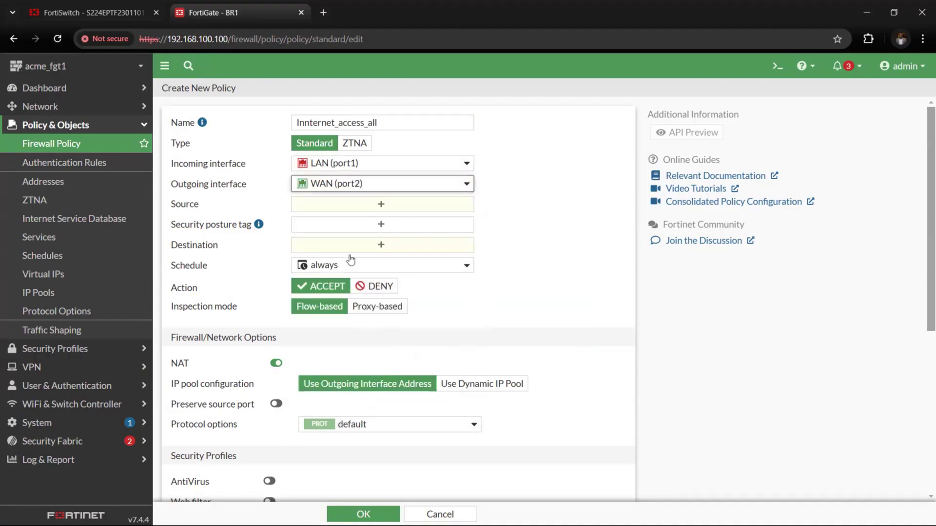
Set the policy's source and destination to all and its service to ALL.
{"action": "left_click", "coordinate": [321, 204]}
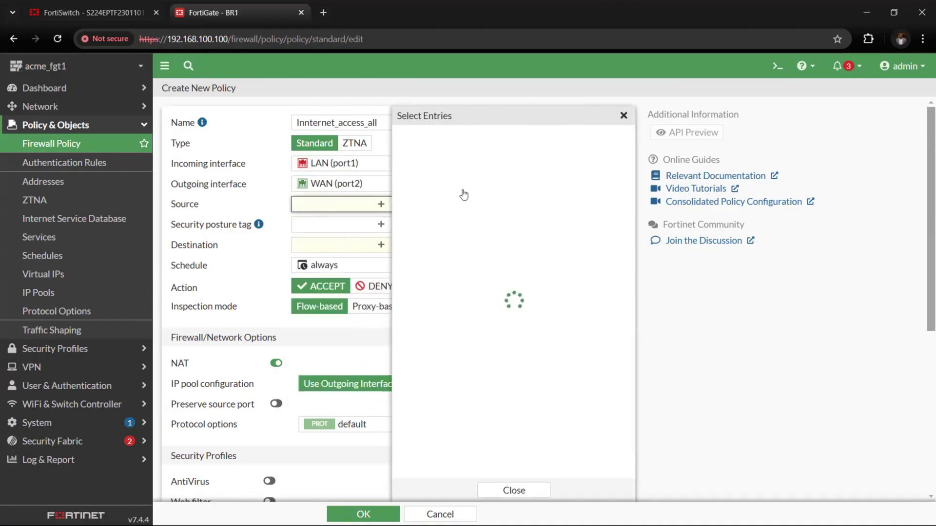
{"action": "left_click", "coordinate": [462, 194]}
{"action": "left_click", "coordinate": [364, 259]}
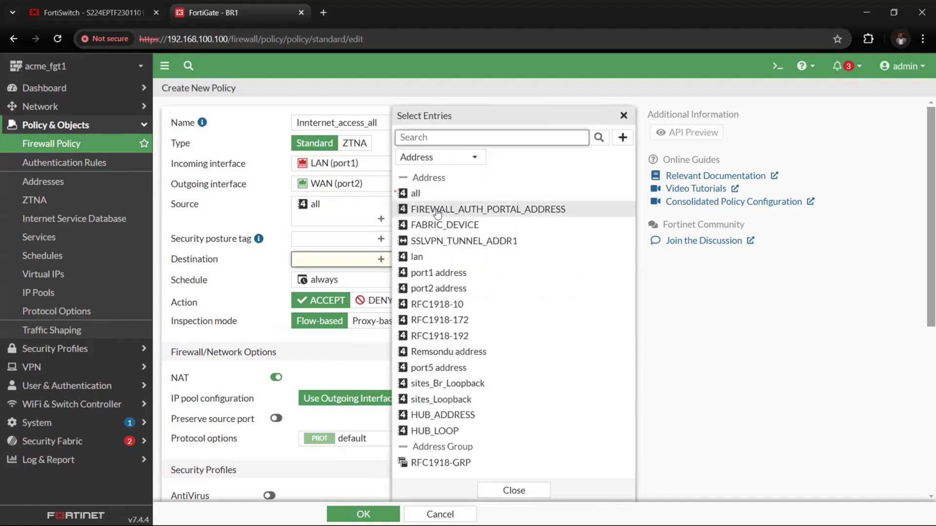
{"action": "left_click", "coordinate": [429, 195]}
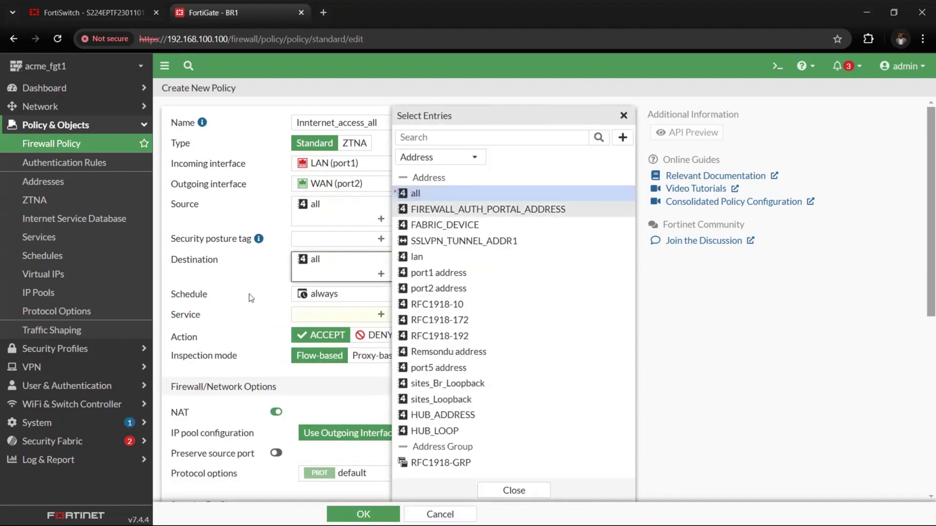
{"action": "left_click", "coordinate": [336, 315]}
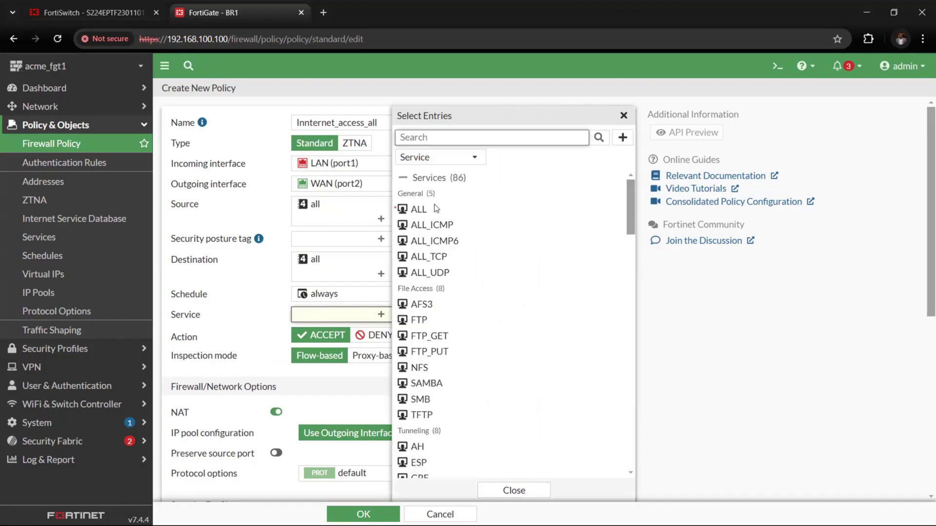
{"action": "left_click", "coordinate": [435, 209]}
{"action": "left_click", "coordinate": [247, 317]}
{"action": "scroll", "coordinate": [317, 244], "scroll_direction": "down", "scroll_amount": 5}
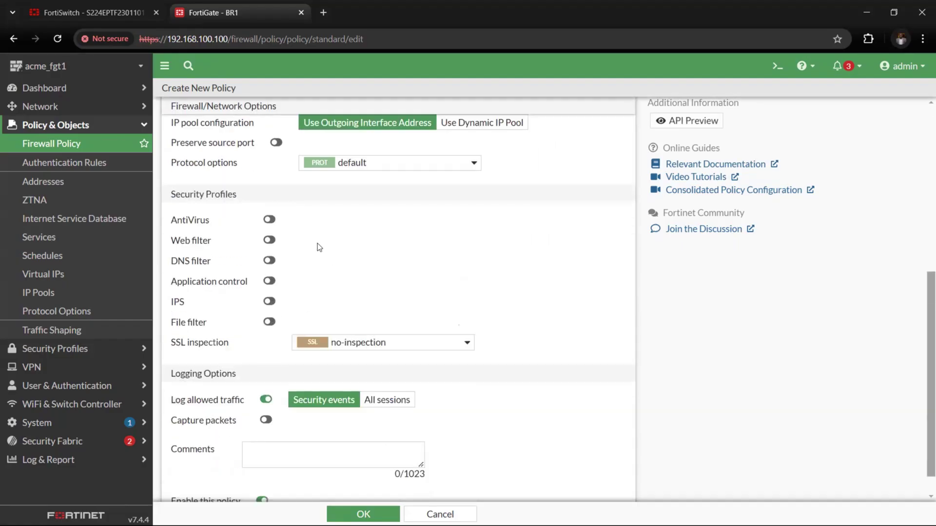
{"action": "scroll", "coordinate": [270, 191], "scroll_direction": "up", "scroll_amount": 1}
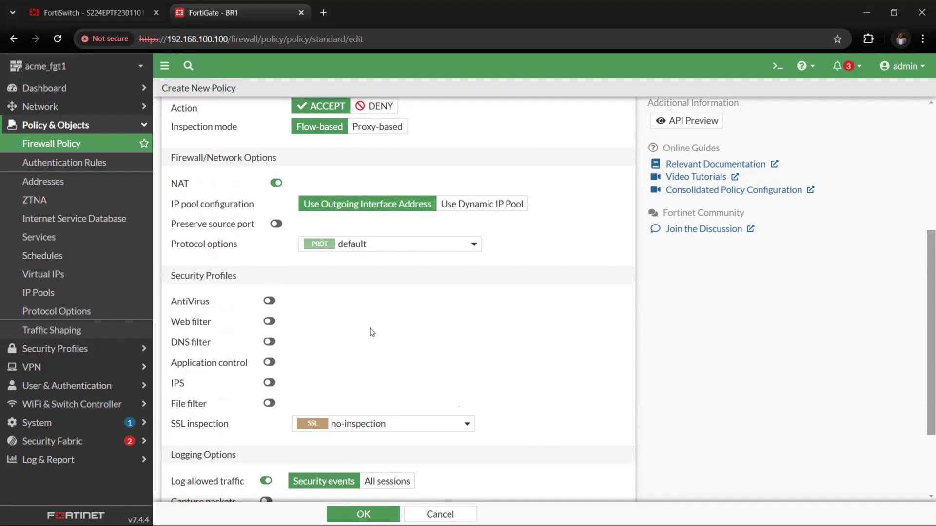
{"action": "scroll", "coordinate": [370, 328], "scroll_direction": "down", "scroll_amount": 2}
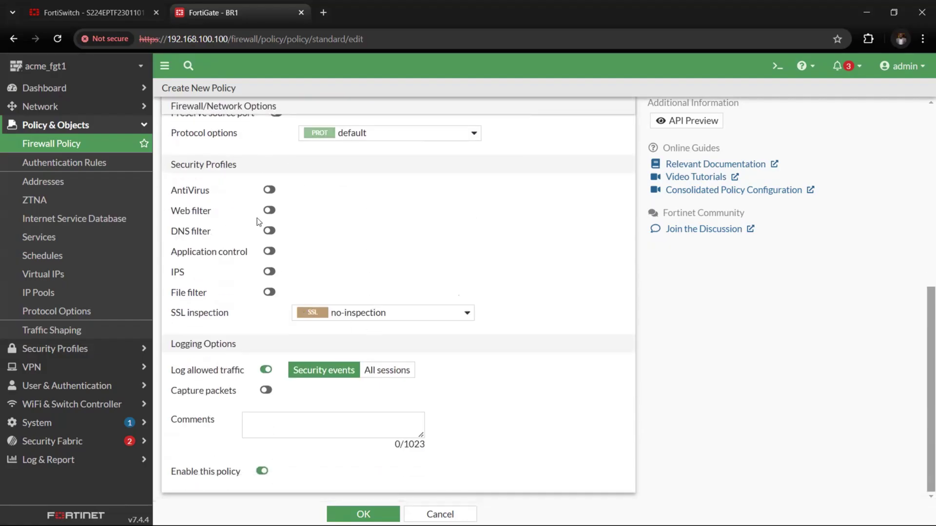
Enable AntiVirus, Web filter, DNS filter and Application control on the policy.
{"action": "left_click", "coordinate": [270, 189]}
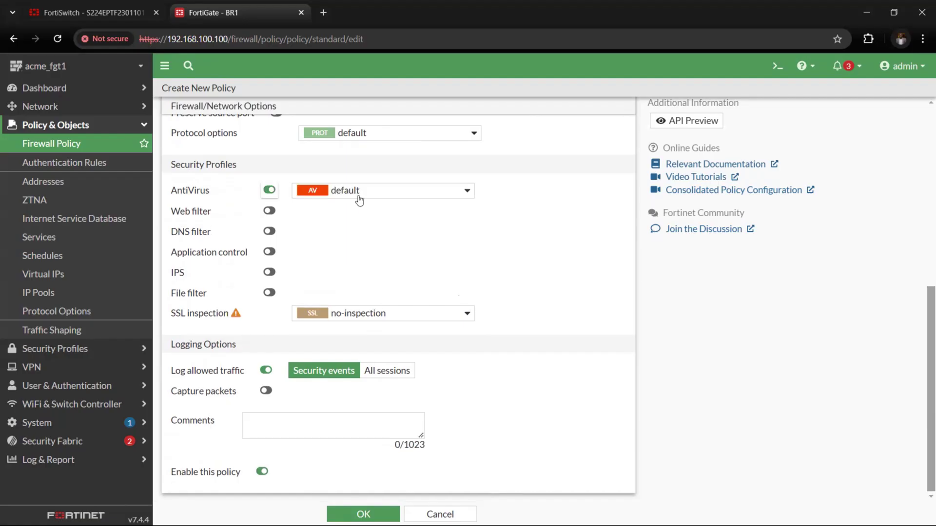
{"action": "left_click", "coordinate": [269, 210]}
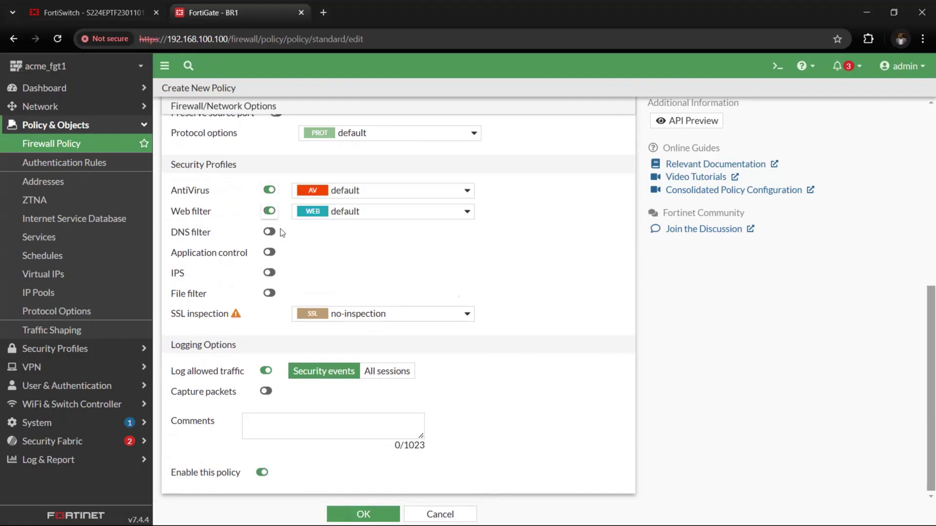
{"action": "left_click", "coordinate": [269, 231]}
{"action": "left_click", "coordinate": [269, 253]}
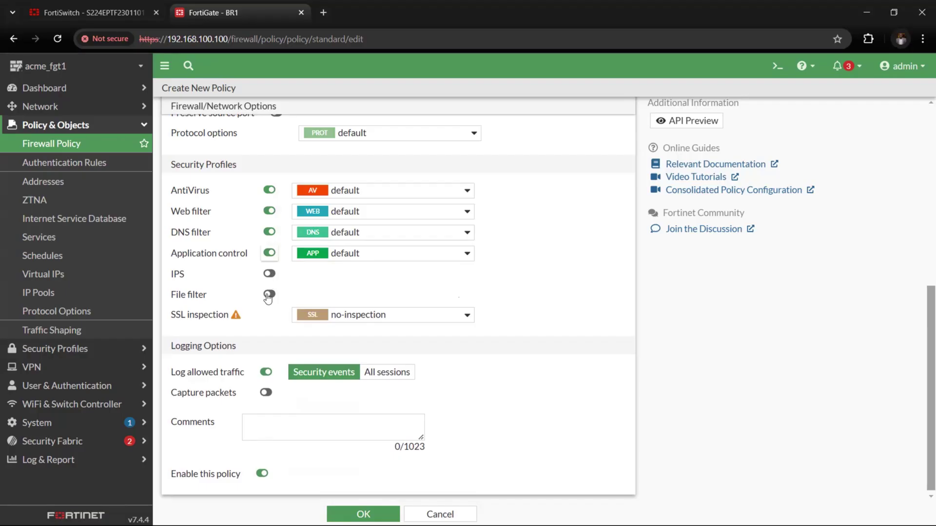
Set SSL inspection to certificate-inspection, log all sessions, and save the policy.
{"action": "left_click", "coordinate": [330, 322]}
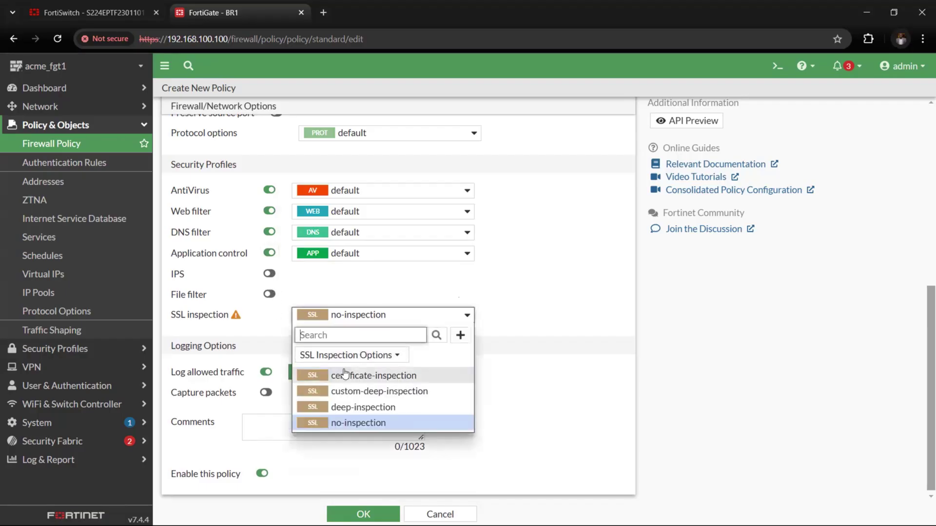
{"action": "left_click", "coordinate": [347, 376]}
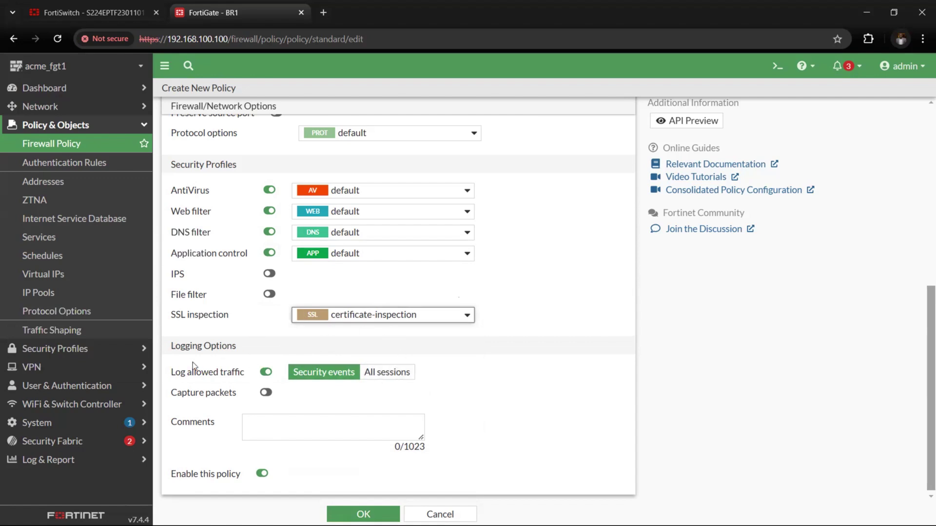
{"action": "left_click", "coordinate": [386, 371]}
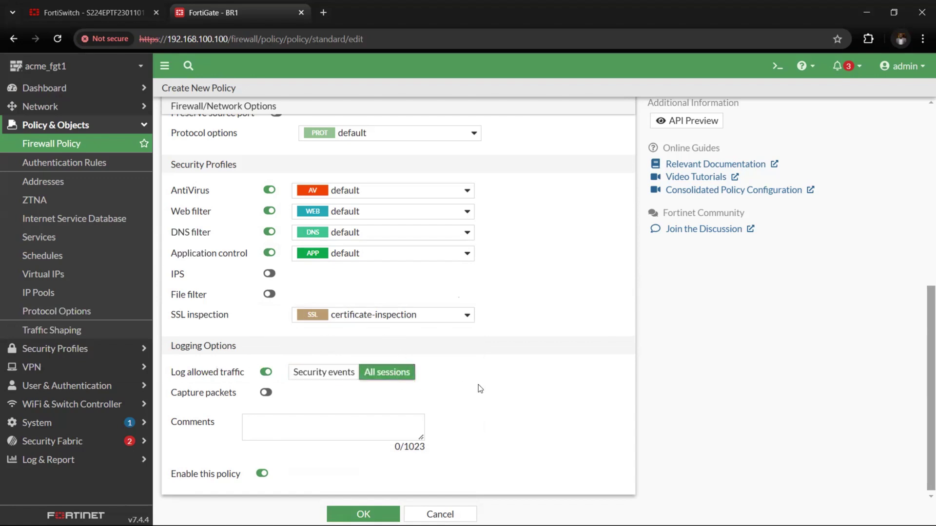
{"action": "left_click", "coordinate": [378, 511]}
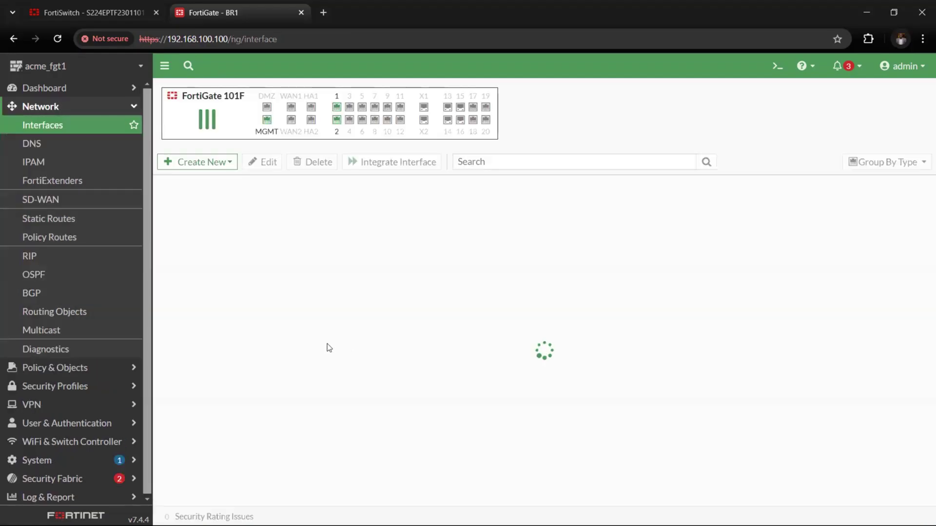
Select LAN (port1) in the Interfaces list, collapse Network, and switch to FortiSwitch.
{"action": "scroll", "coordinate": [326, 347], "scroll_direction": "down", "scroll_amount": 5}
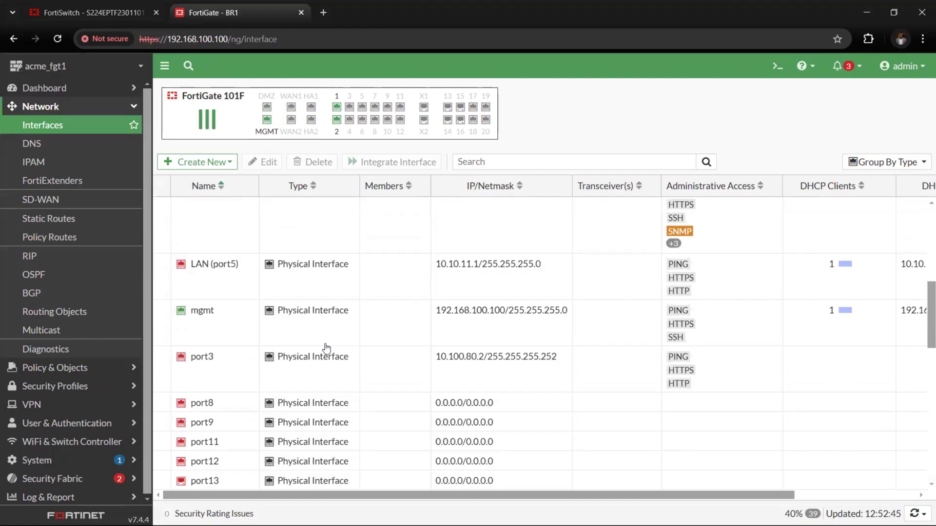
{"action": "scroll", "coordinate": [327, 347], "scroll_direction": "up", "scroll_amount": 2}
{"action": "left_click", "coordinate": [561, 327]}
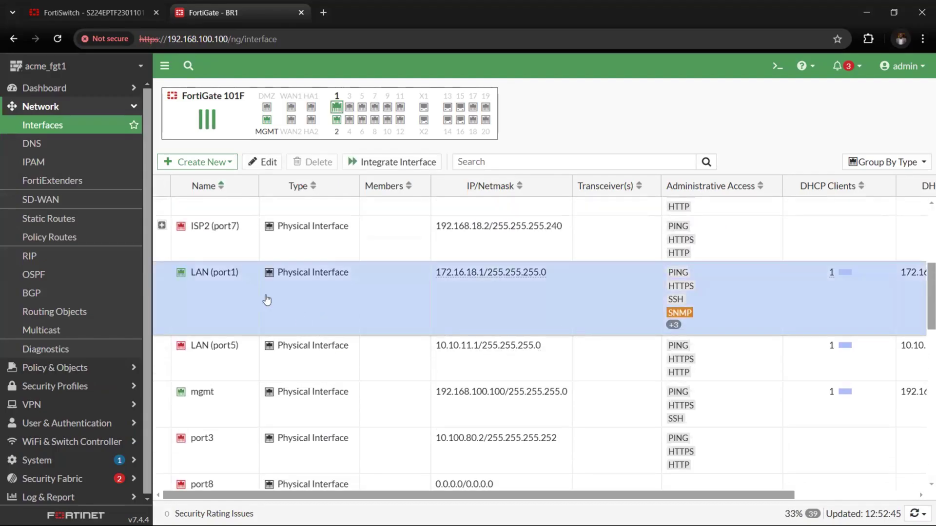
{"action": "left_click", "coordinate": [94, 110]}
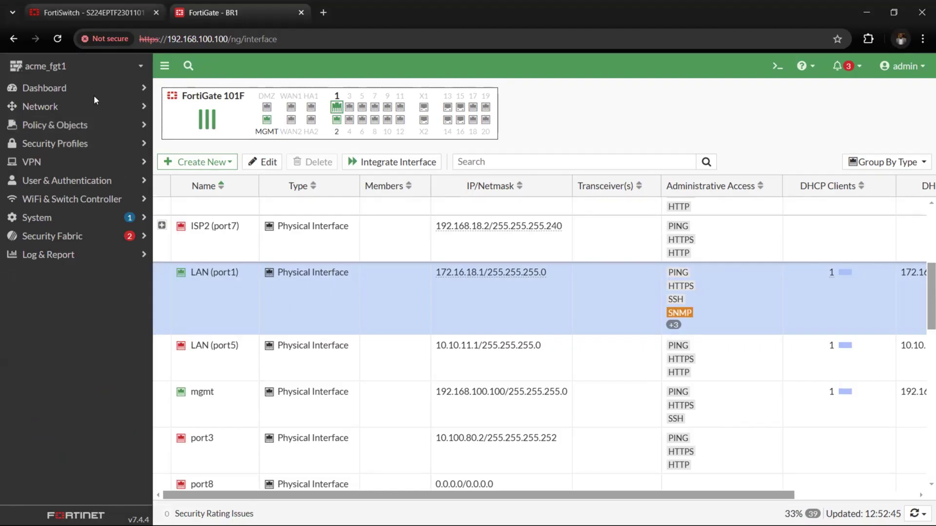
{"action": "left_click", "coordinate": [76, 10]}
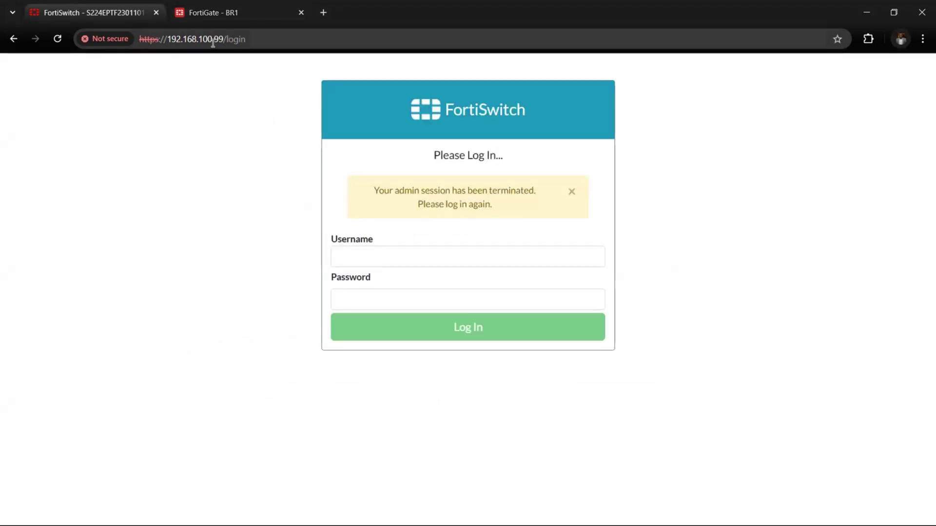
Log in to FortiSwitch with the admin account and password, then open the network settings page.
{"action": "left_click", "coordinate": [381, 255]}
{"action": "type", "text": "adm"}
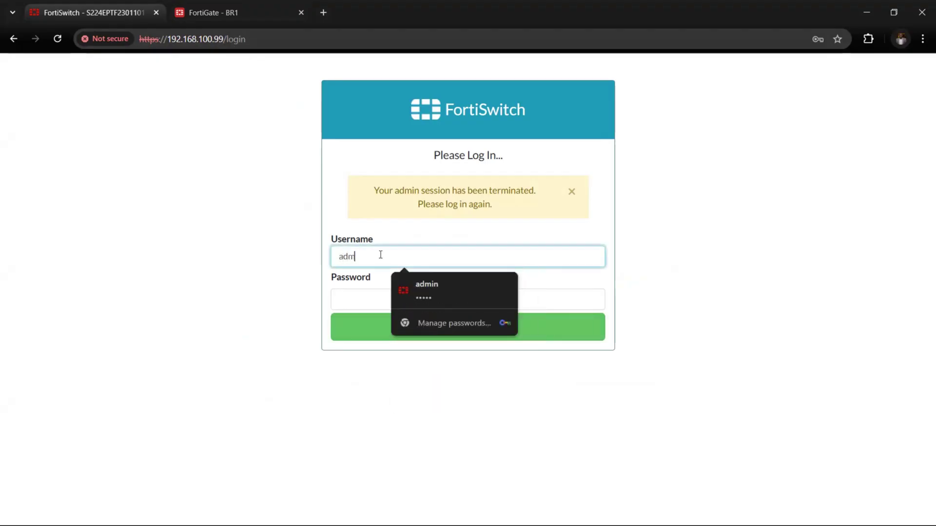
{"action": "type", "text": "in"}
{"action": "key", "text": "Tab"}
{"action": "type", "text": "•••••••••••"}
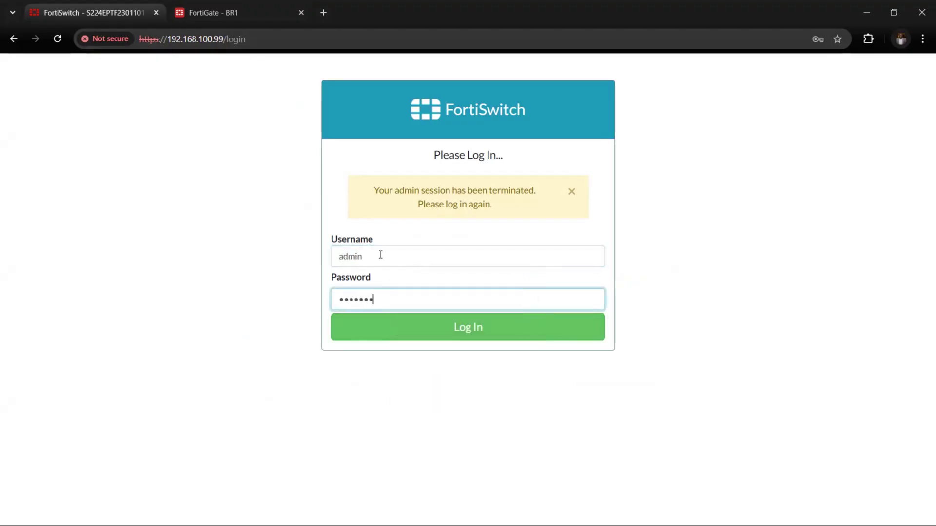
{"action": "type", "text": "•"}
{"action": "key", "text": "Return"}
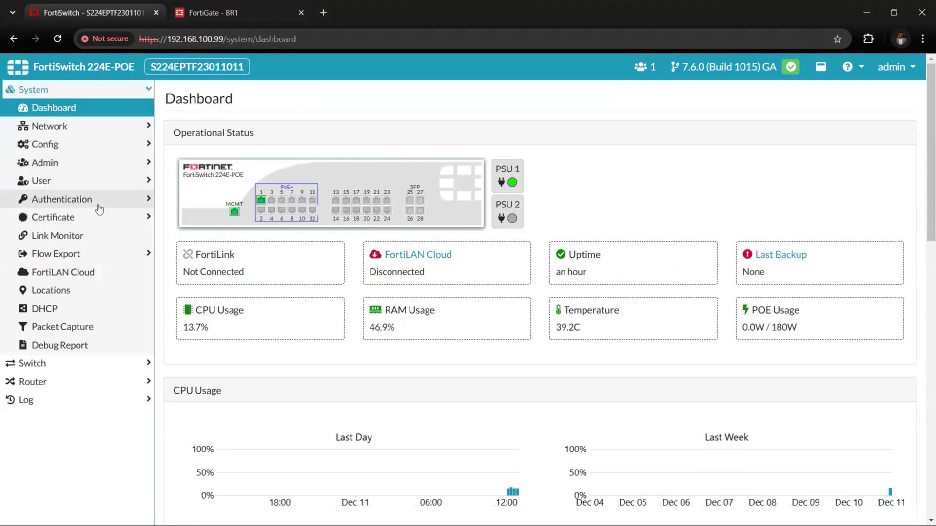
{"action": "left_click", "coordinate": [107, 125]}
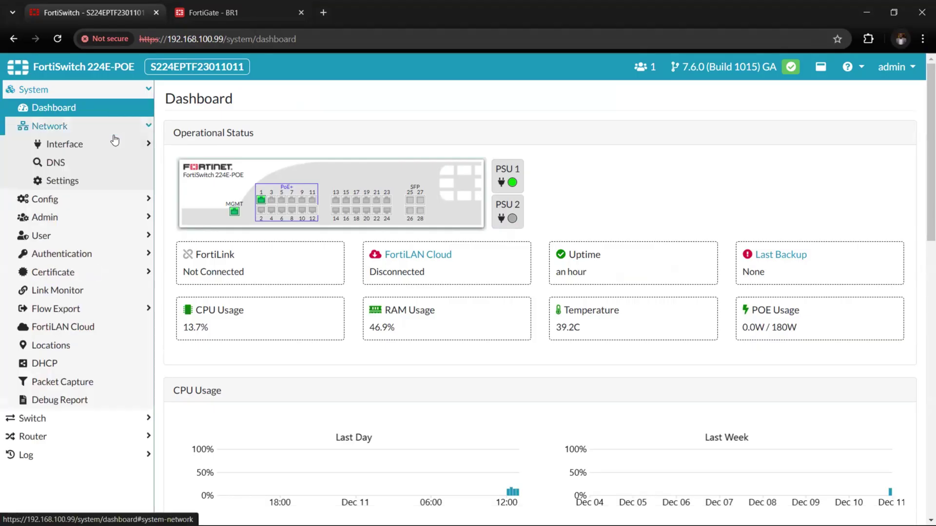
{"action": "left_click", "coordinate": [104, 182]}
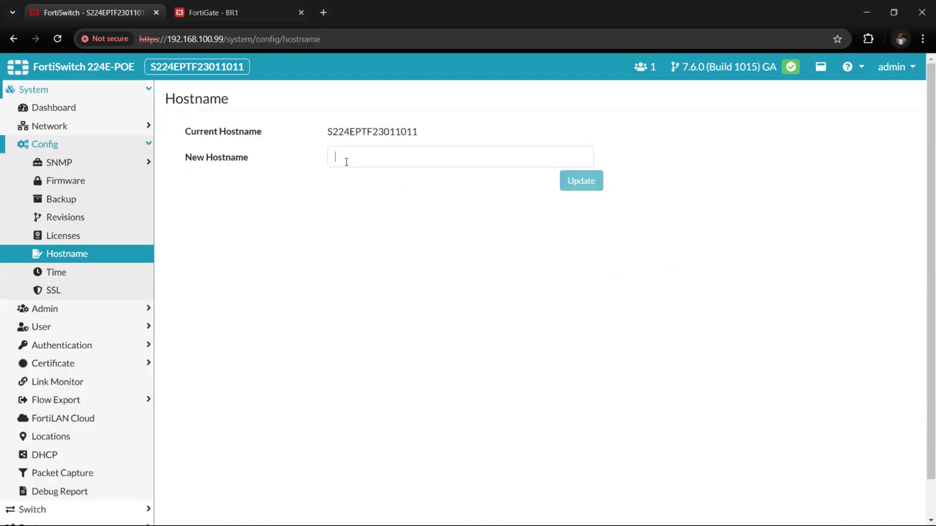
{"action": "left_click", "coordinate": [347, 162]}
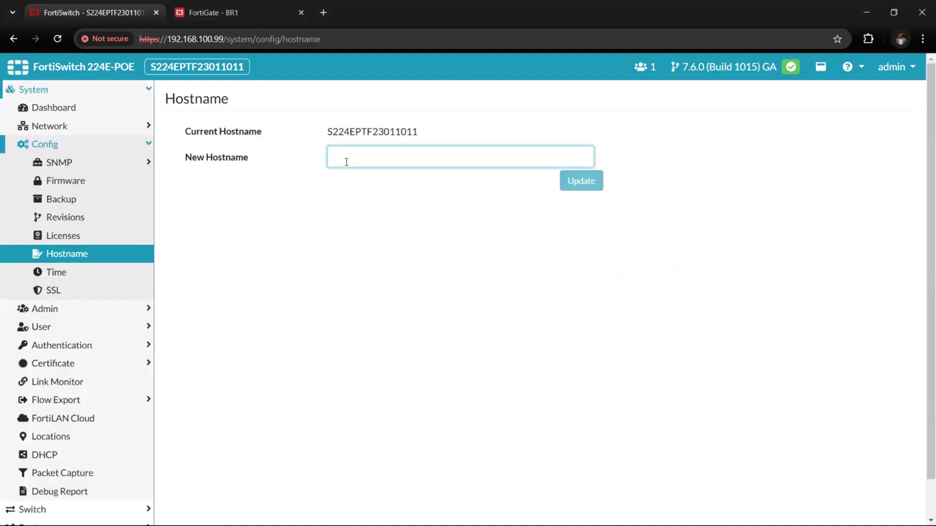
{"action": "type", "text": "ACME"}
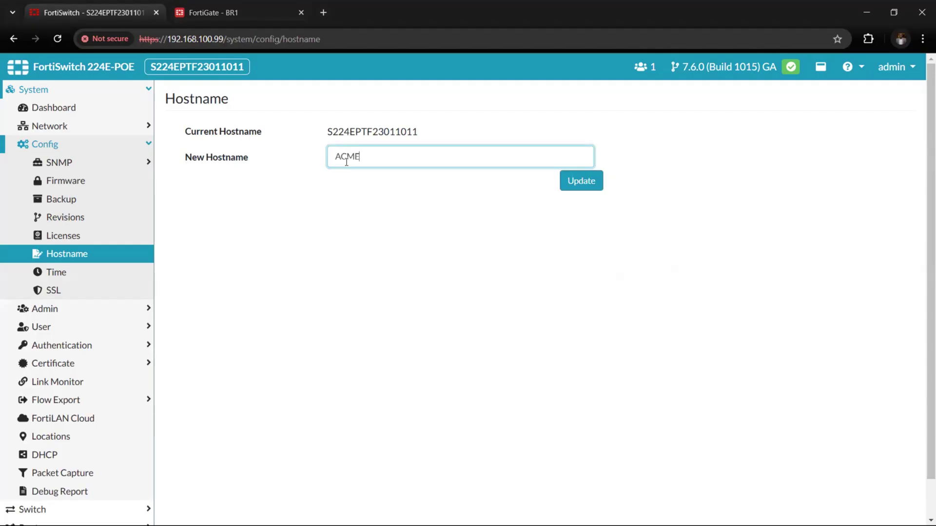
{"action": "type", "text": "_SW!"}
{"action": "key", "text": "BackSpace"}
{"action": "type", "text": "1"}
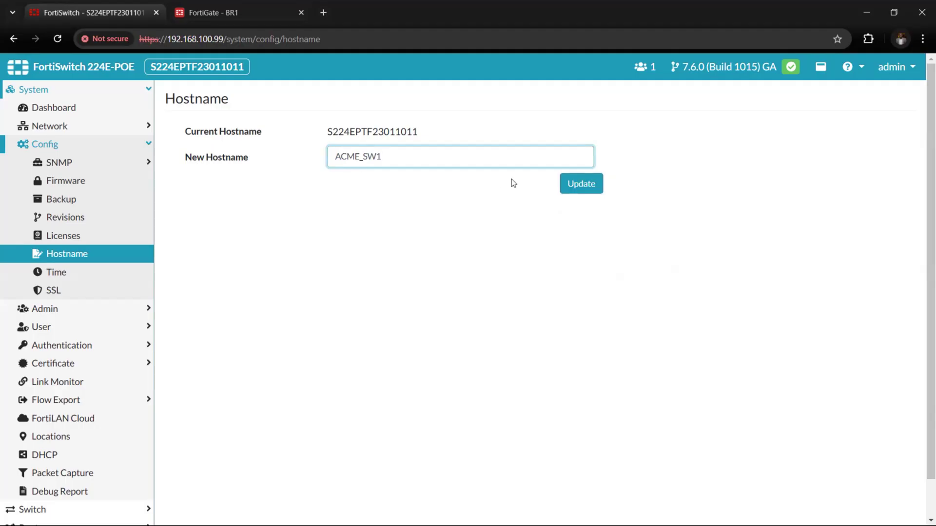
{"action": "left_click", "coordinate": [569, 184]}
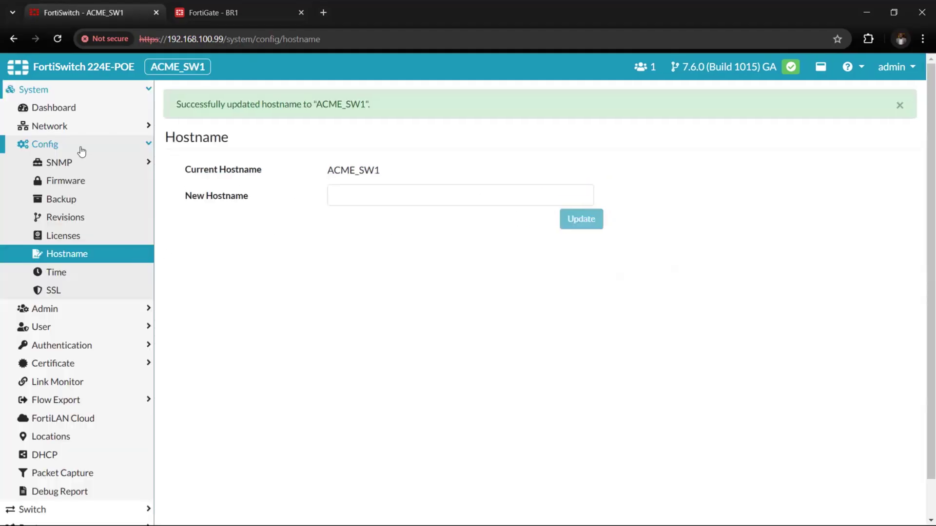
{"action": "left_click", "coordinate": [80, 151]}
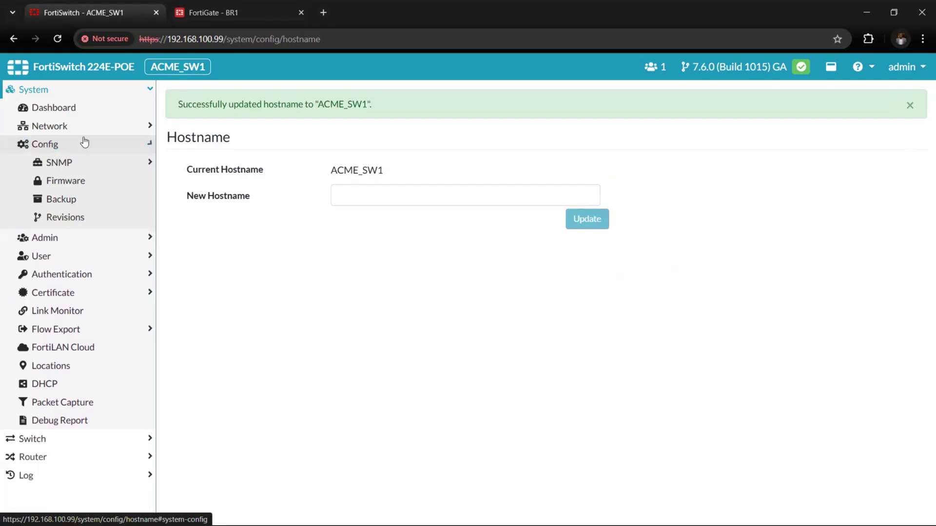
{"action": "left_click", "coordinate": [85, 144]}
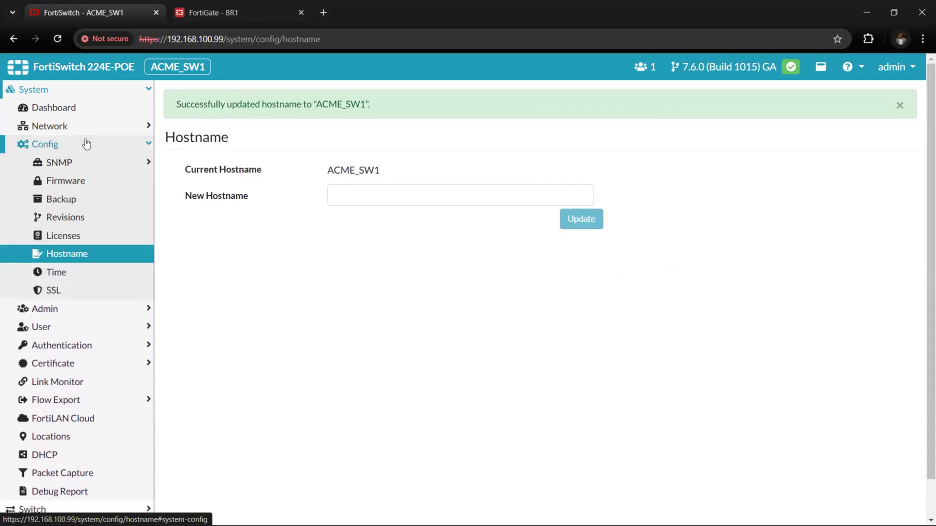
{"action": "left_click", "coordinate": [86, 144]}
Check the Physical Ports table, confirming port3 is up at 1G full duplex with traffic.
{"action": "left_click", "coordinate": [104, 143]}
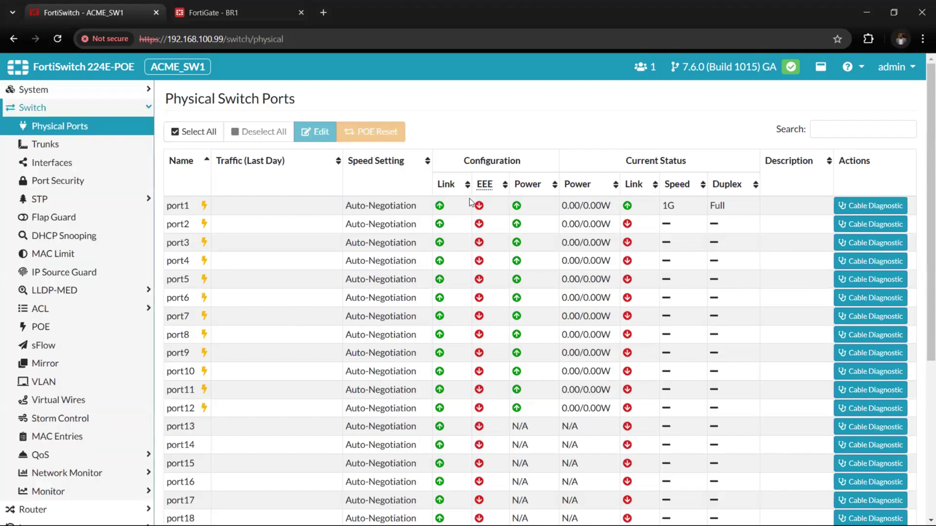
{"action": "scroll", "coordinate": [451, 283], "scroll_direction": "down", "scroll_amount": 5}
{"action": "scroll", "coordinate": [452, 296], "scroll_direction": "up", "scroll_amount": 5}
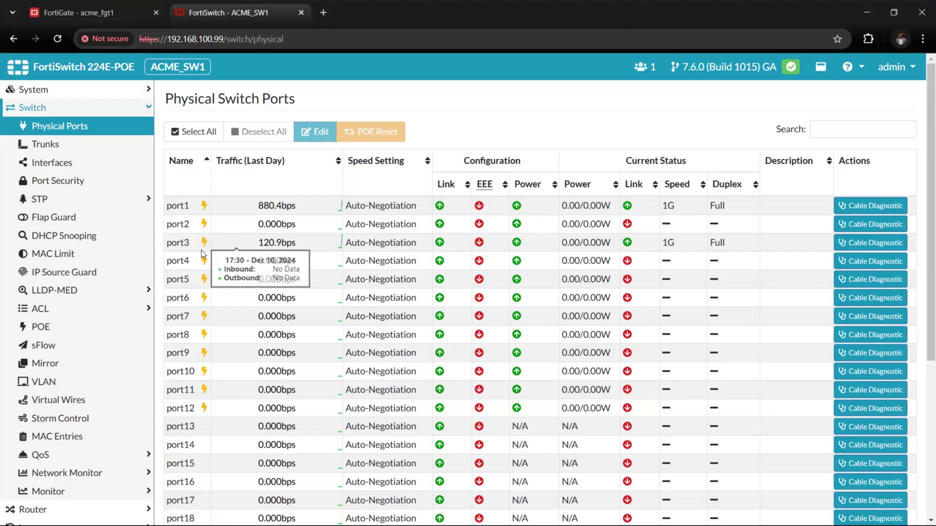
{"action": "left_click_drag", "start_coordinate": [346, 243], "coordinate": [675, 245]}
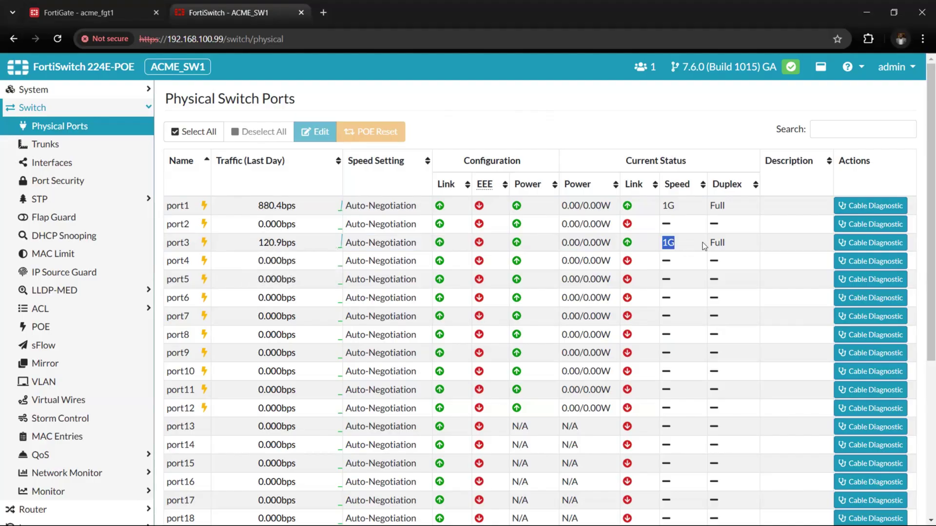
Return to FortiGate, expand Dashboard, and start adding a new dashboard.
{"action": "left_click", "coordinate": [85, 14]}
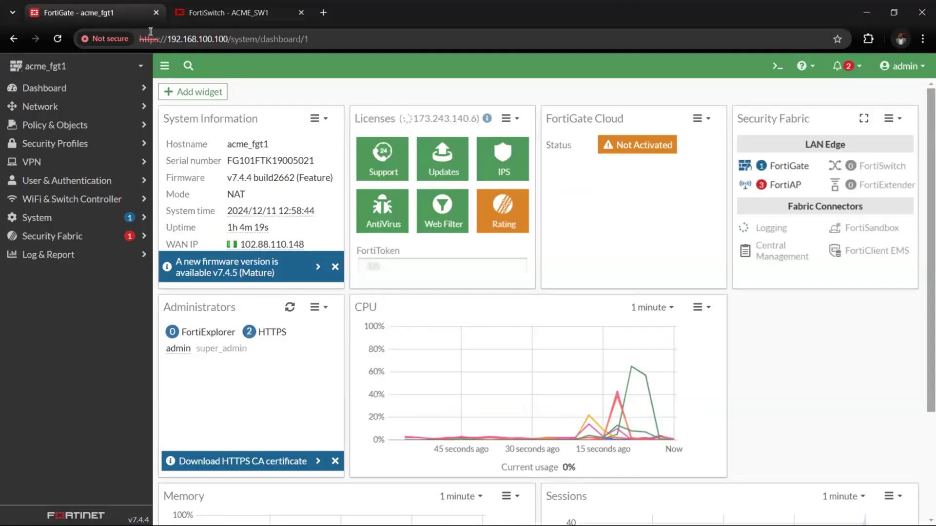
{"action": "left_click", "coordinate": [104, 89]}
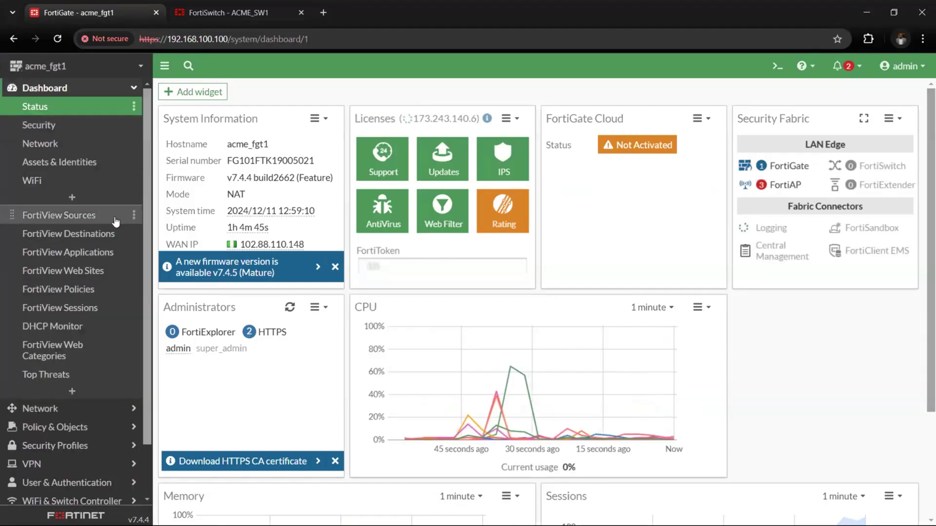
{"action": "left_click", "coordinate": [72, 199]}
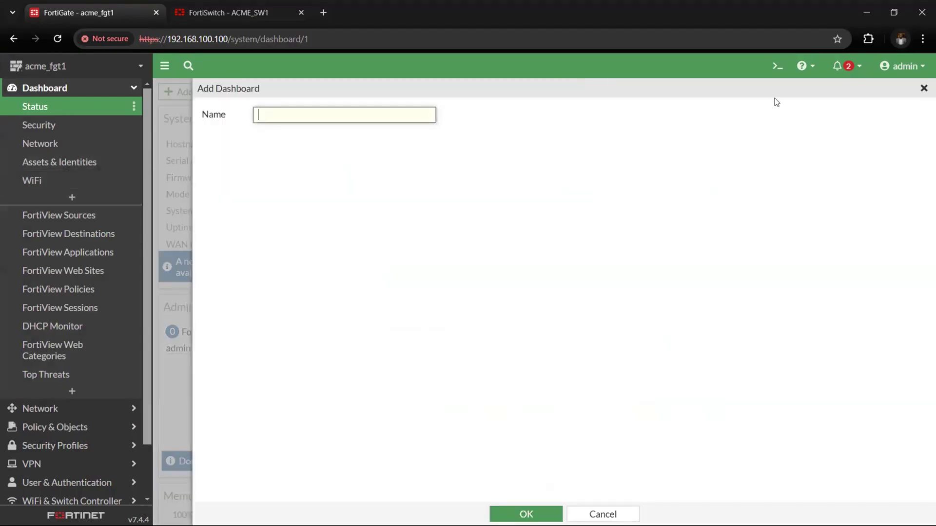
Cancel the new dashboard form and load the DHCP Monitor dashboard.
{"action": "left_click", "coordinate": [179, 246]}
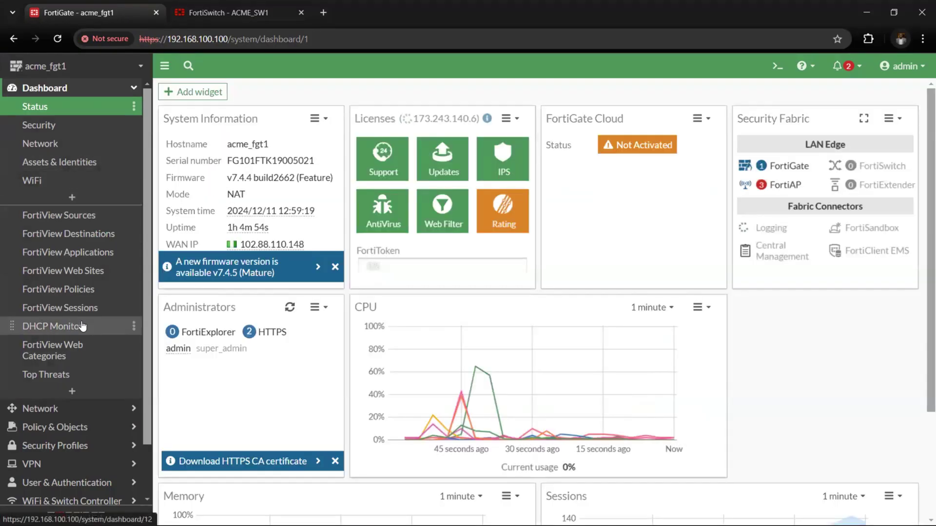
{"action": "left_click", "coordinate": [81, 330]}
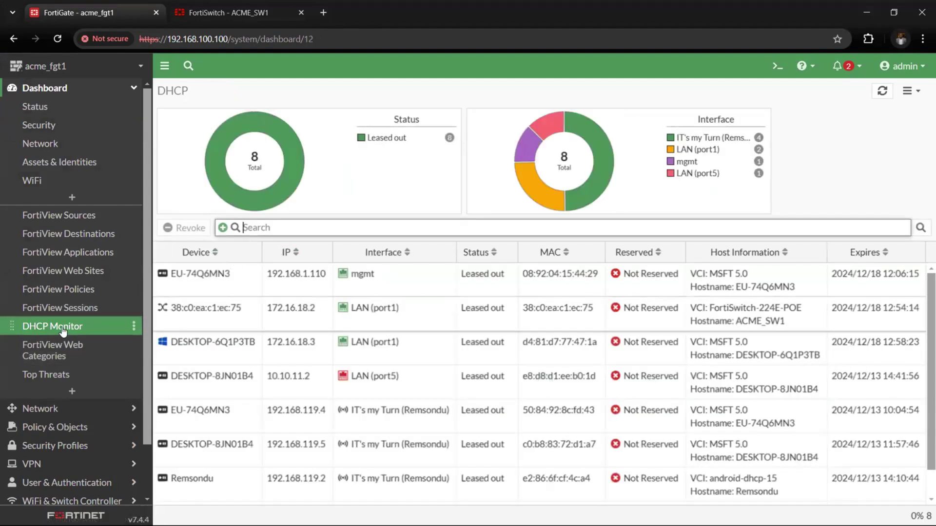
{"action": "left_click", "coordinate": [63, 326]}
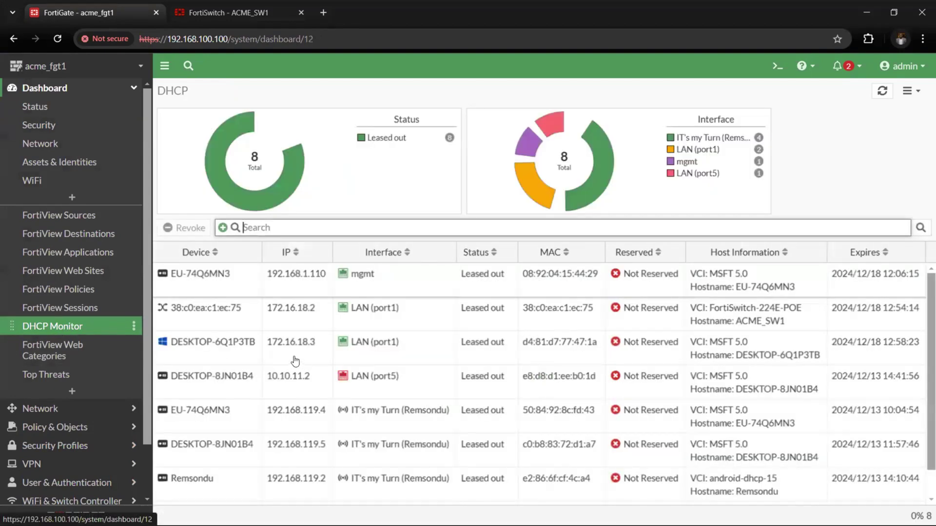
Inspect the DESKTOP-6Q1P3TB (172.16.18.3) and ACME_SW1 (172.16.18.2) leases.
{"action": "left_click", "coordinate": [295, 361]}
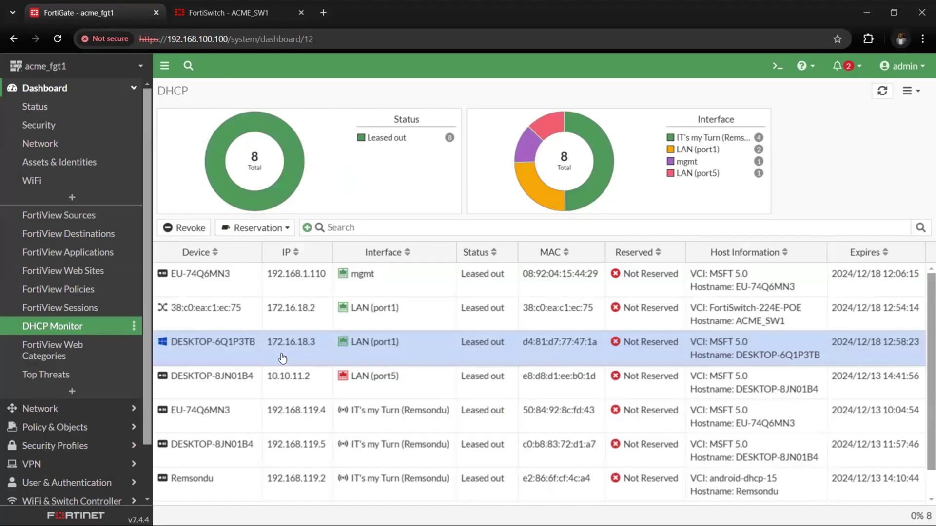
{"action": "mouse_move", "coordinate": [177, 347]}
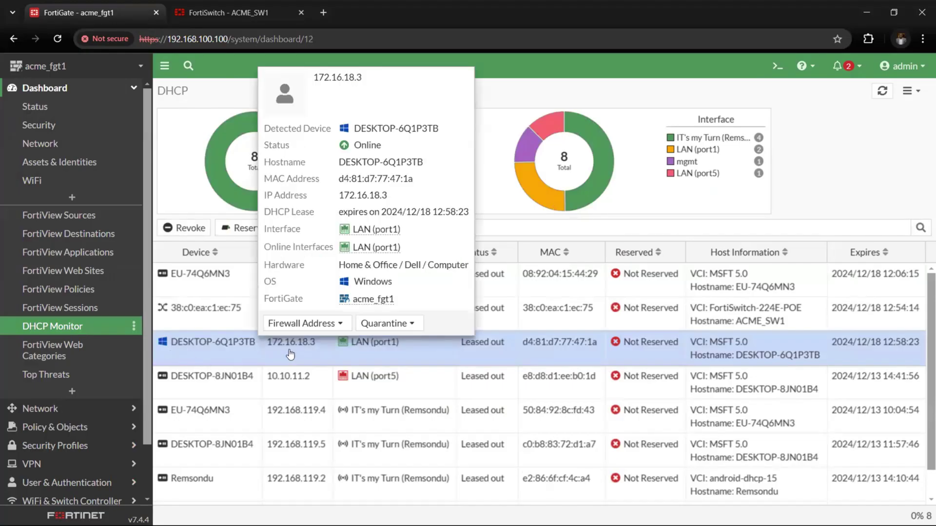
{"action": "left_click_drag", "start_coordinate": [266, 348], "coordinate": [317, 350]}
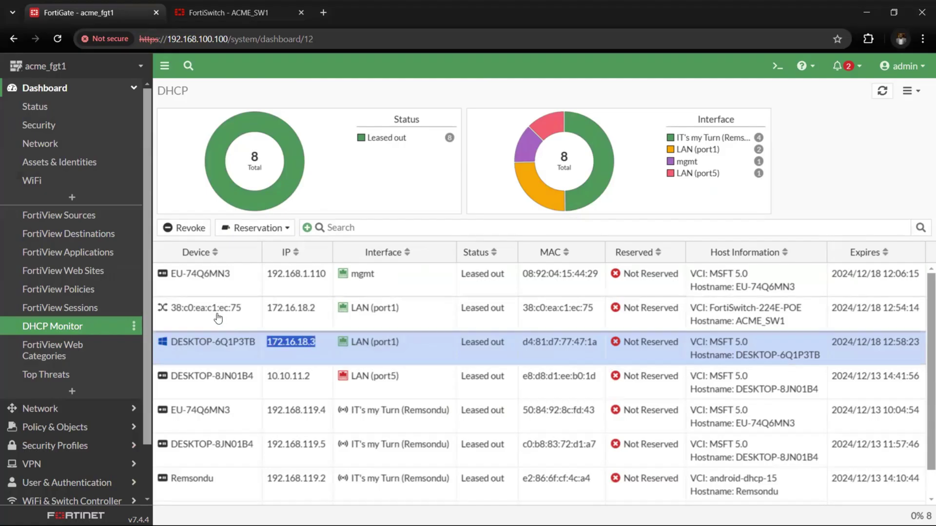
{"action": "left_click", "coordinate": [166, 310]}
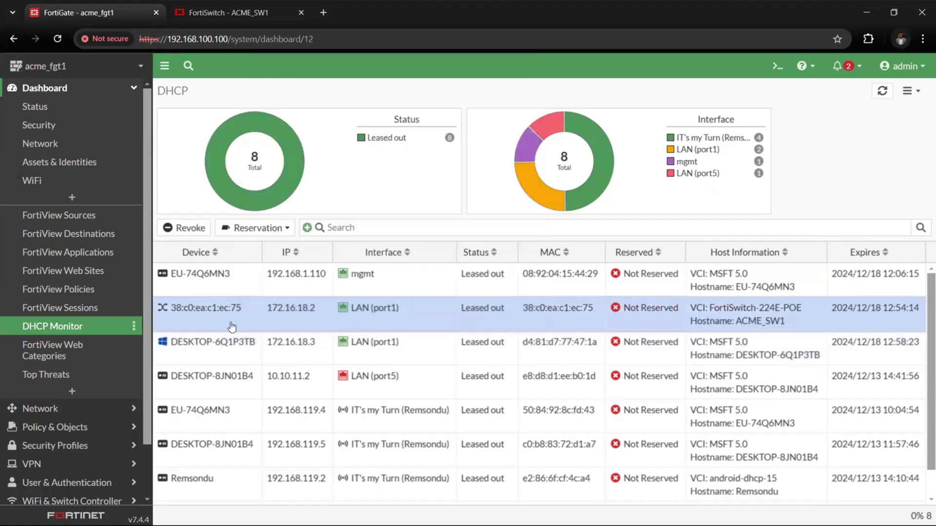
{"action": "left_click_drag", "start_coordinate": [267, 308], "coordinate": [318, 314]}
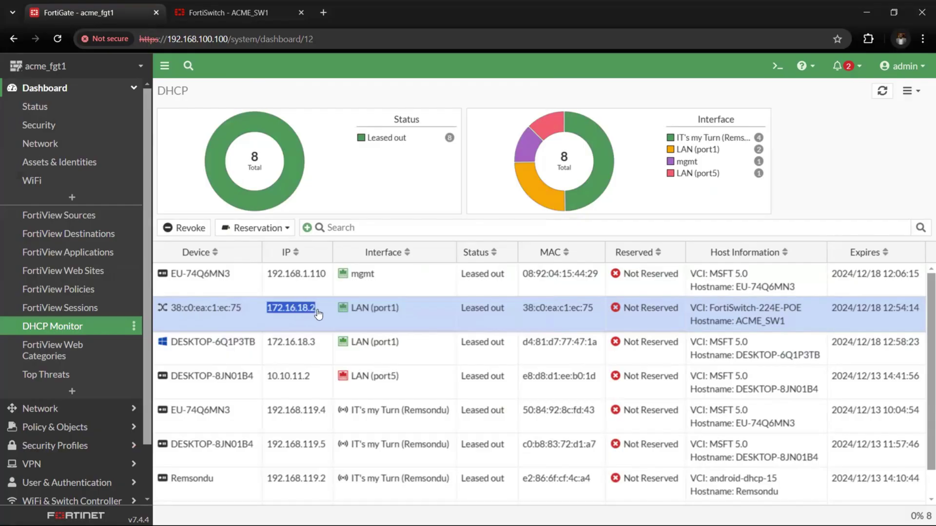
{"action": "left_click", "coordinate": [273, 355]}
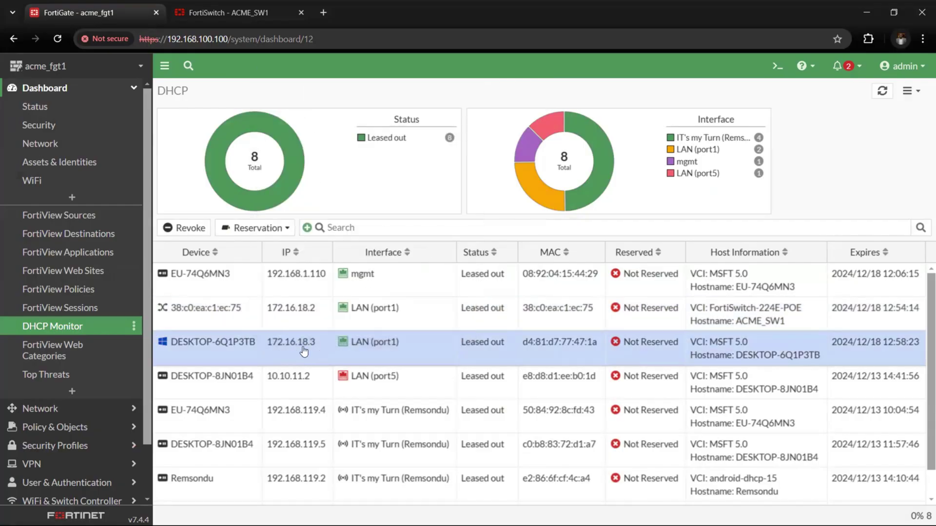
{"action": "left_click", "coordinate": [98, 92]}
Open the Firewall Policy list and select the Innternet_access_all policy.
{"action": "left_click", "coordinate": [87, 125]}
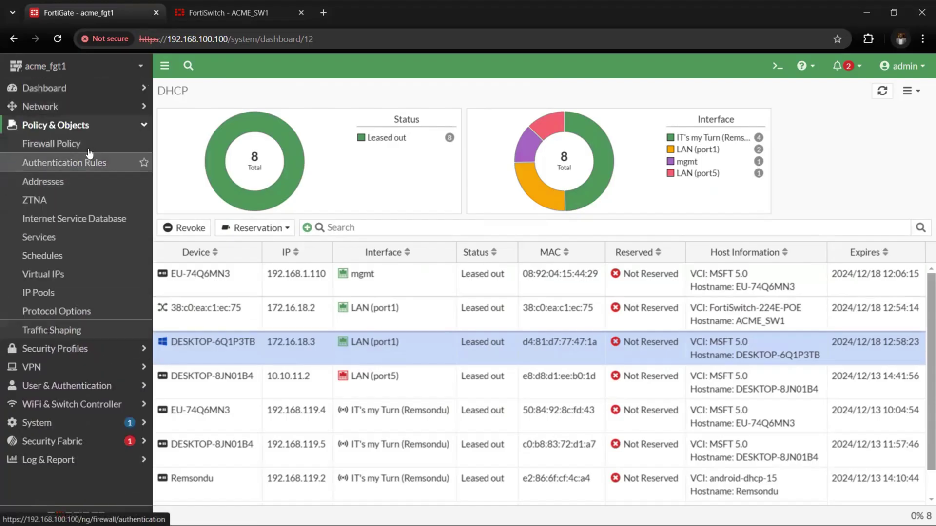
{"action": "left_click", "coordinate": [51, 144]}
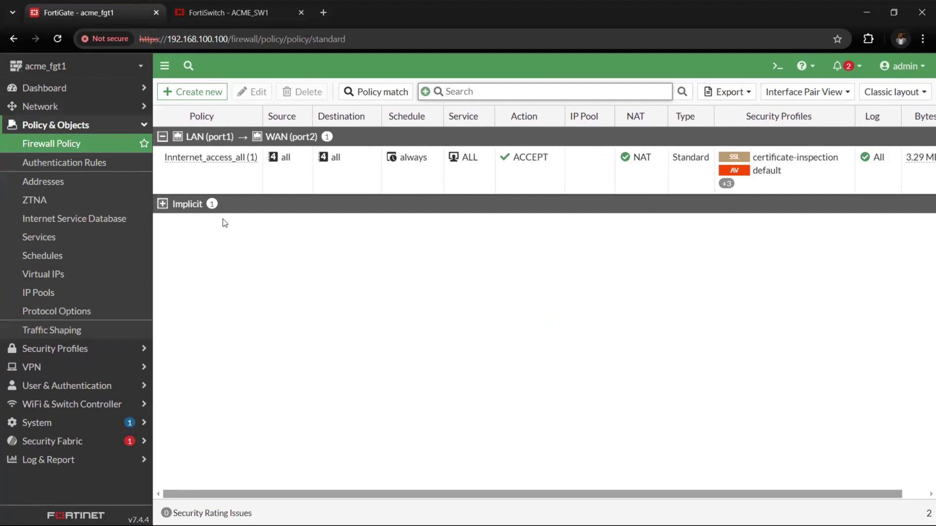
{"action": "left_click", "coordinate": [371, 190]}
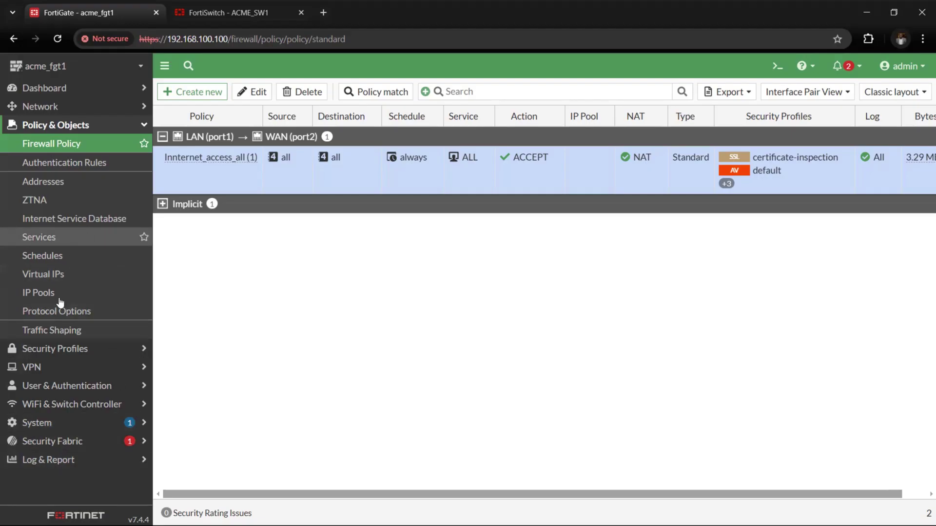
{"action": "left_click", "coordinate": [28, 465]}
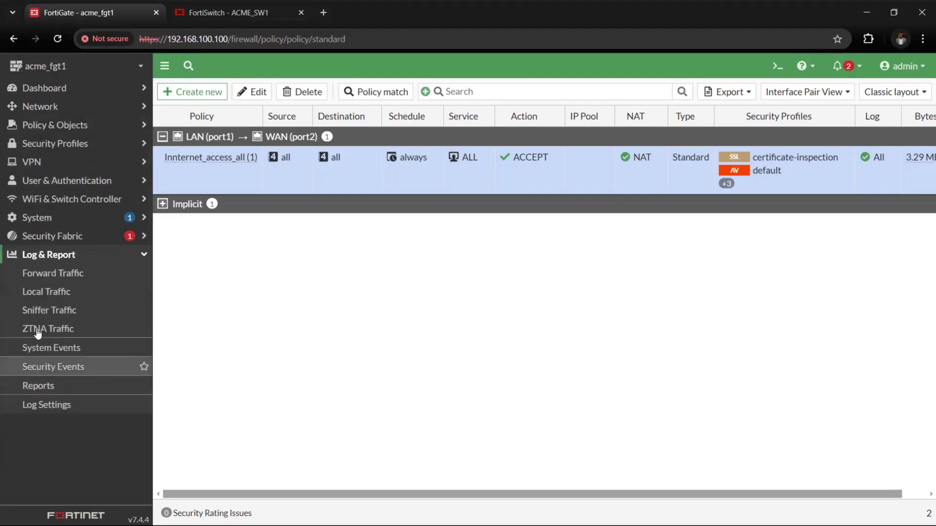
Open the Forward Traffic log with the local disk as log source.
{"action": "left_click", "coordinate": [55, 274]}
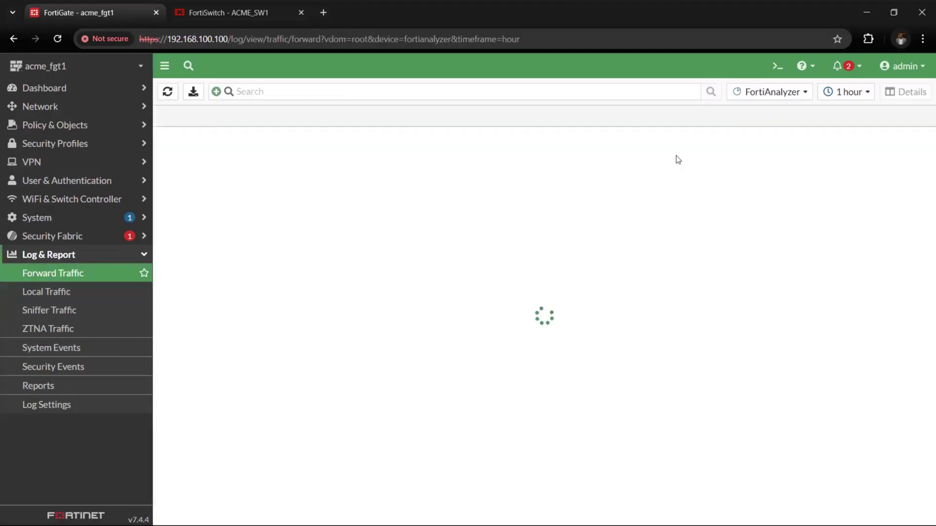
{"action": "left_click", "coordinate": [773, 92]}
{"action": "left_click", "coordinate": [752, 109]}
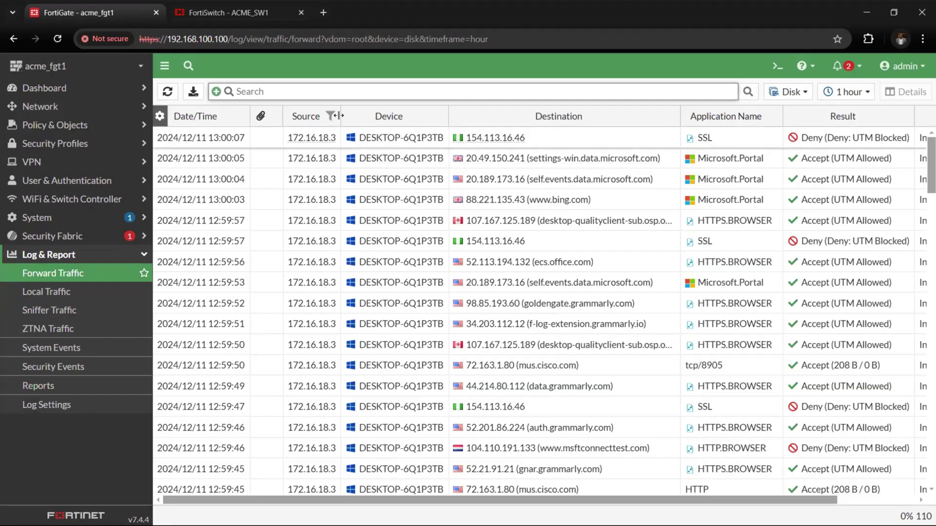
Review sessions from DESKTOP-6Q1P3TB at 172.16.18.3, both accepted and UTM-denied.
{"action": "left_click_drag", "start_coordinate": [339, 112], "coordinate": [384, 121]}
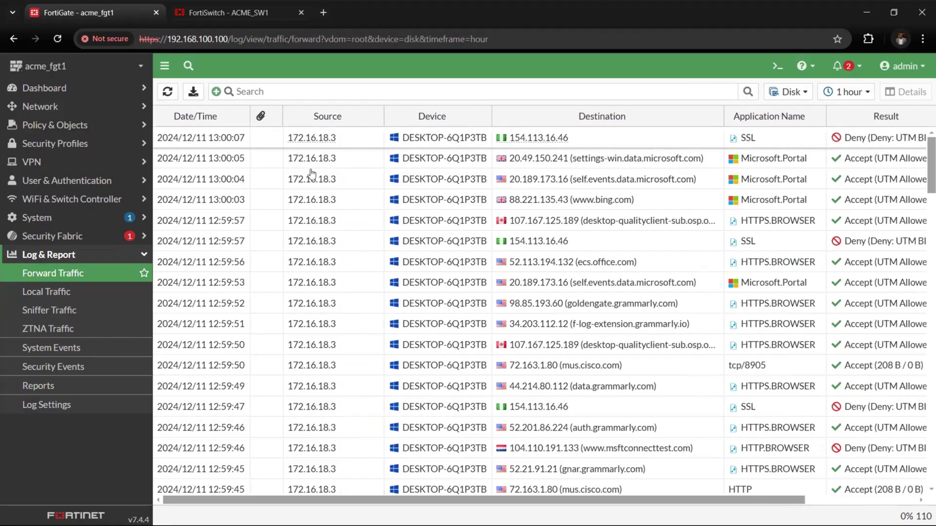
{"action": "left_click", "coordinate": [324, 165]}
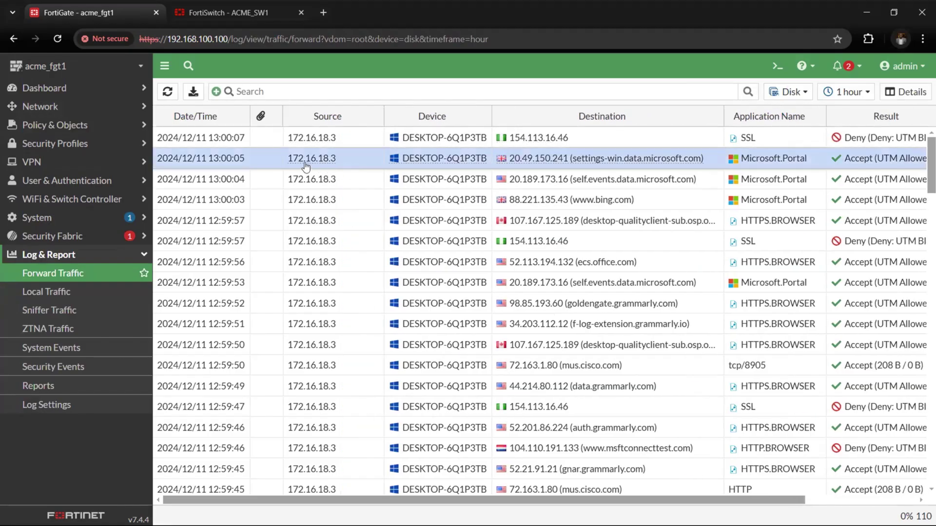
{"action": "mouse_move", "coordinate": [305, 167]}
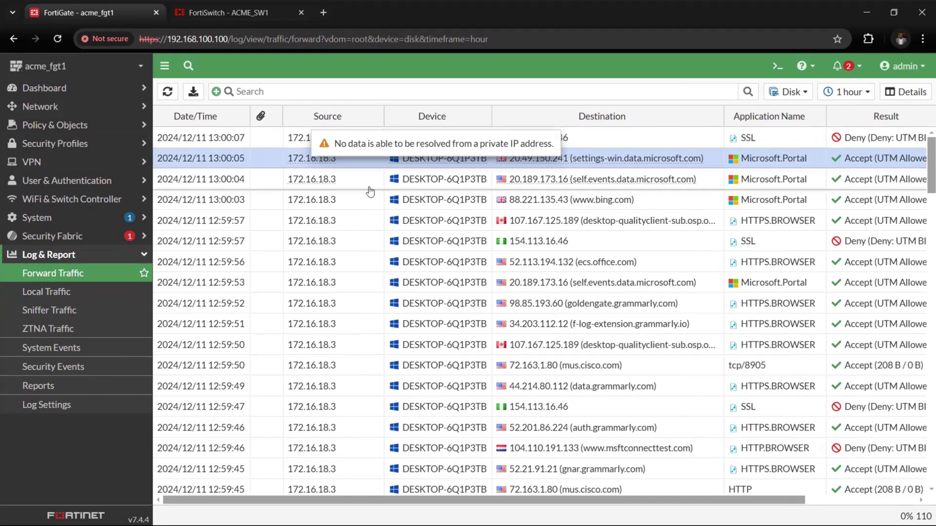
{"action": "scroll", "coordinate": [730, 175], "scroll_direction": "right", "scroll_amount": 3}
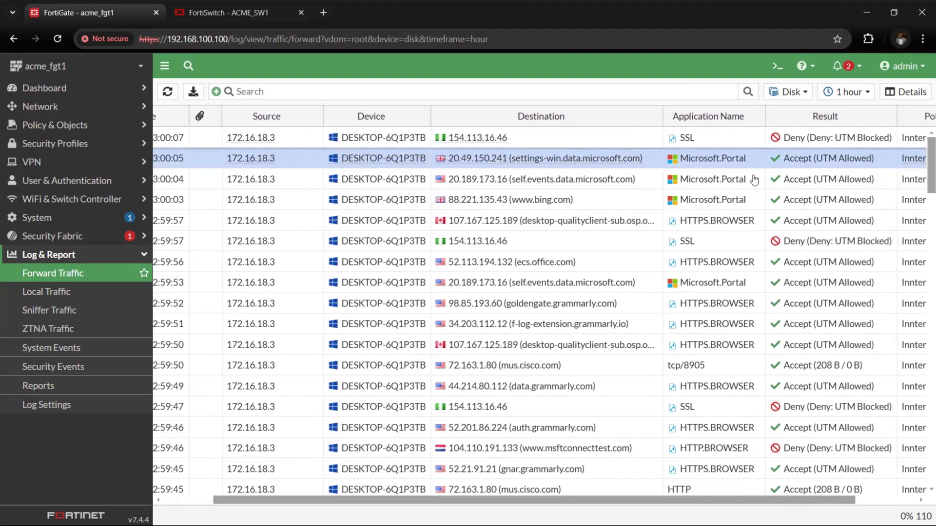
{"action": "scroll", "coordinate": [731, 316], "scroll_direction": "right", "scroll_amount": 3}
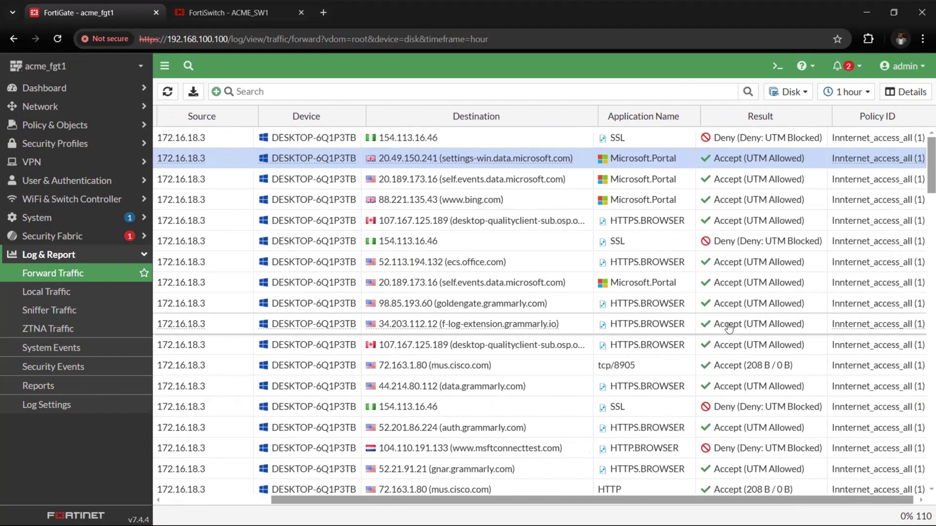
{"action": "scroll", "coordinate": [447, 175], "scroll_direction": "left", "scroll_amount": 3}
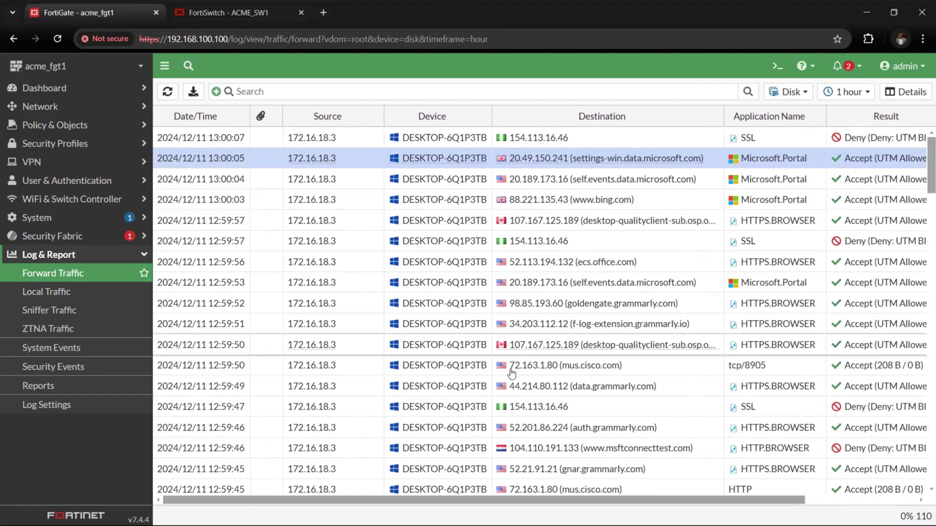
{"action": "scroll", "coordinate": [408, 315], "scroll_direction": "down", "scroll_amount": 3}
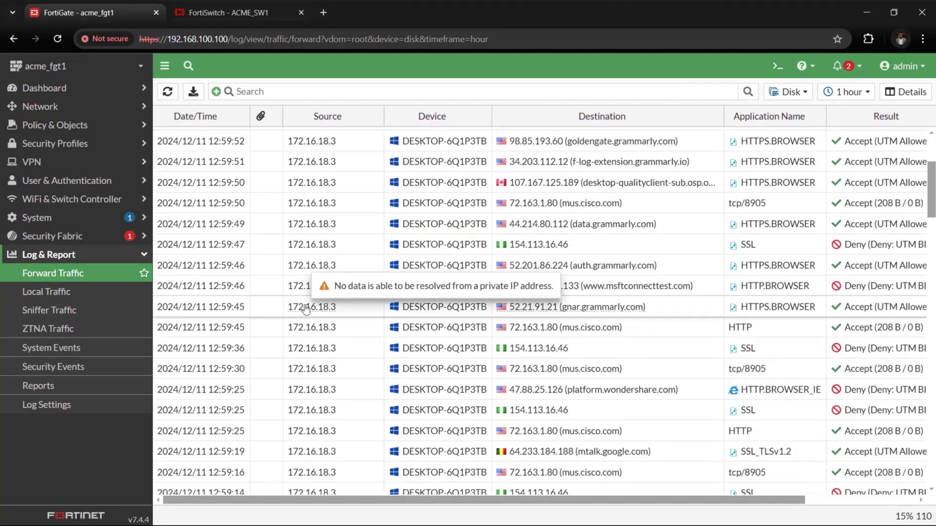
{"action": "scroll", "coordinate": [308, 234], "scroll_direction": "down", "scroll_amount": 2}
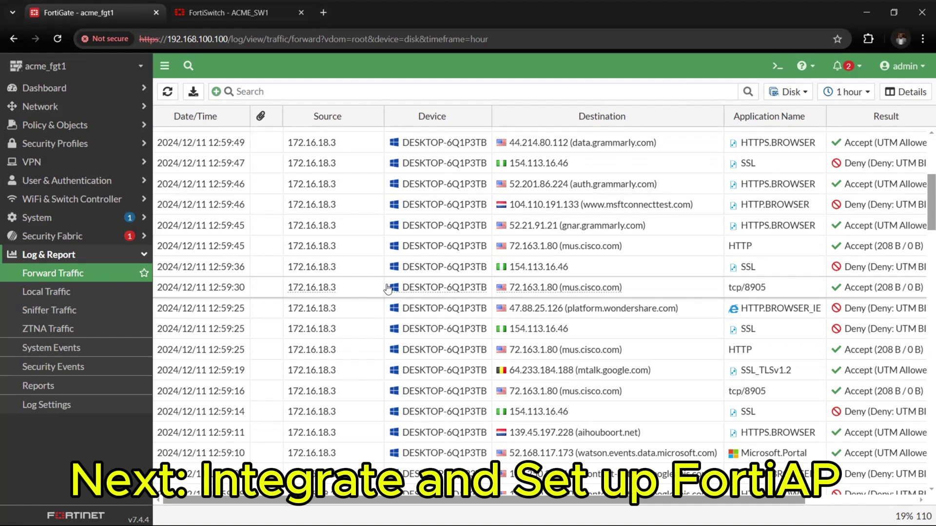
{"action": "scroll", "coordinate": [387, 289], "scroll_direction": "up", "scroll_amount": 1}
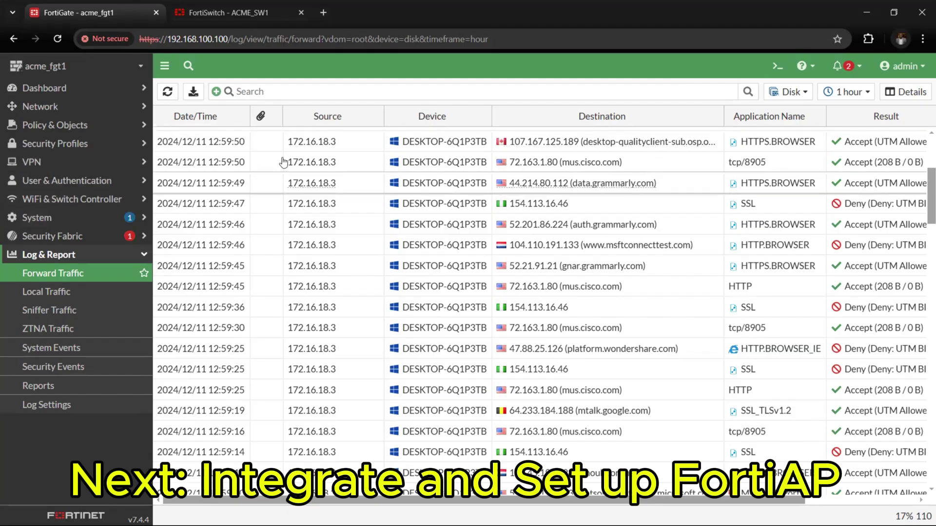
Review LAN (port1)'s DHCP server range 172.16.18.2–172.16.18.254, then close its settings.
{"action": "left_click", "coordinate": [100, 116]}
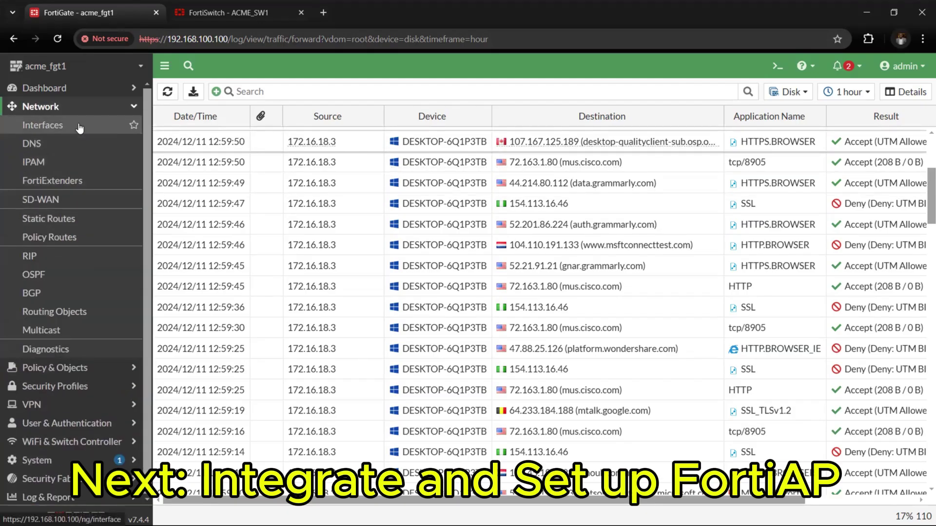
{"action": "left_click", "coordinate": [79, 128]}
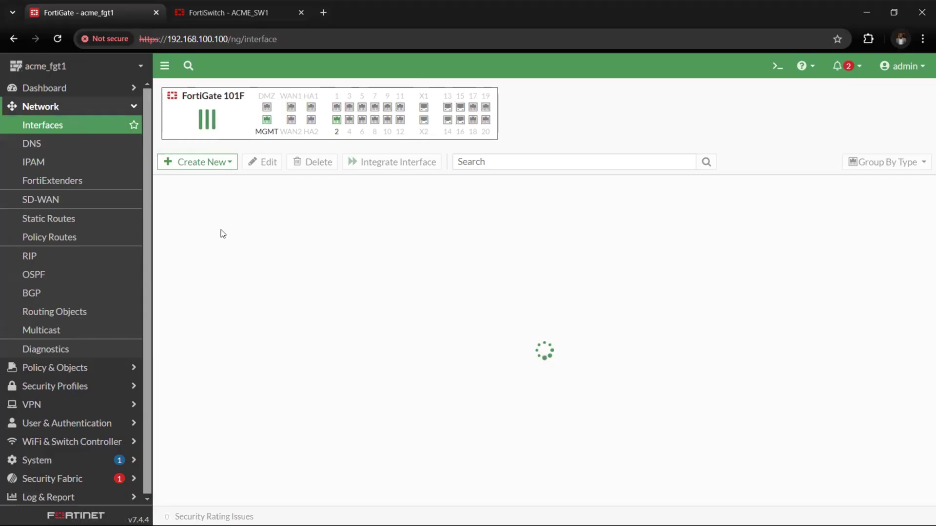
{"action": "scroll", "coordinate": [256, 362], "scroll_direction": "down", "scroll_amount": 3}
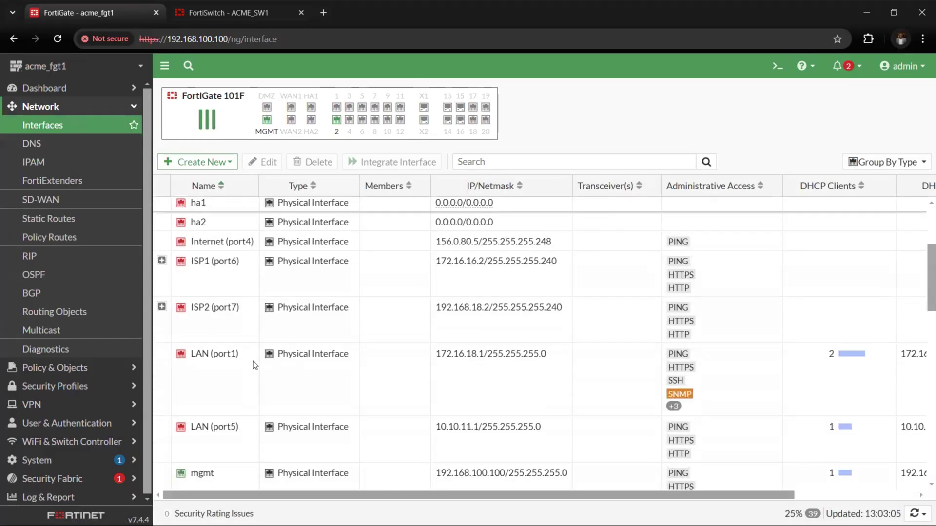
{"action": "scroll", "coordinate": [253, 361], "scroll_direction": "down", "scroll_amount": 3}
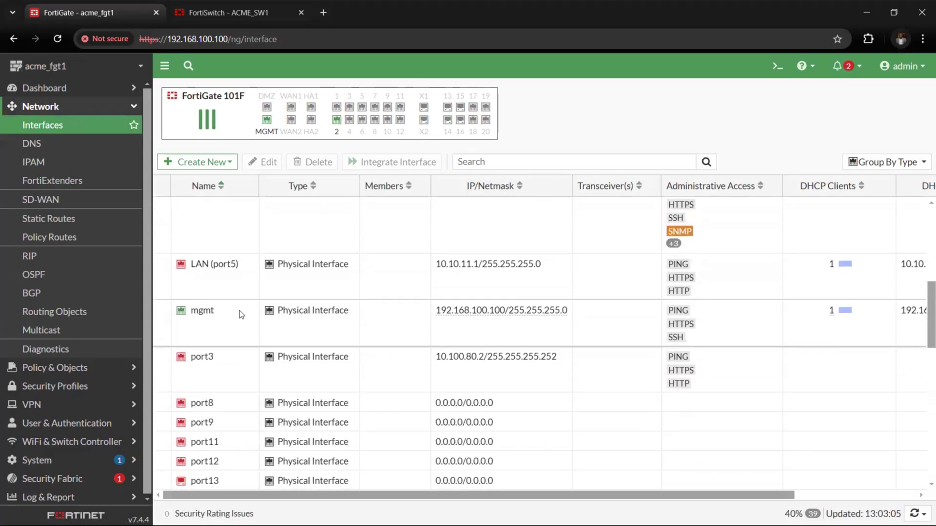
{"action": "scroll", "coordinate": [239, 311], "scroll_direction": "up", "scroll_amount": 2}
{"action": "left_click", "coordinate": [247, 312]}
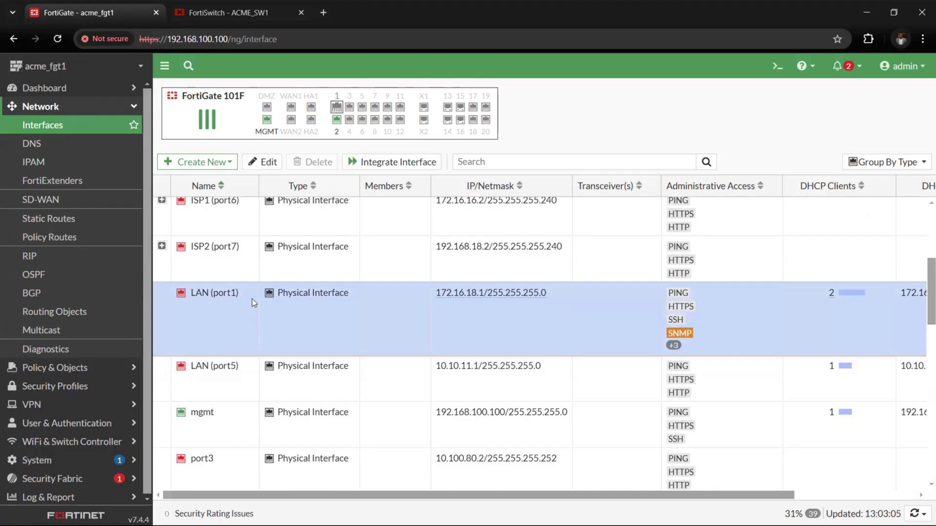
{"action": "double_click", "coordinate": [224, 311]}
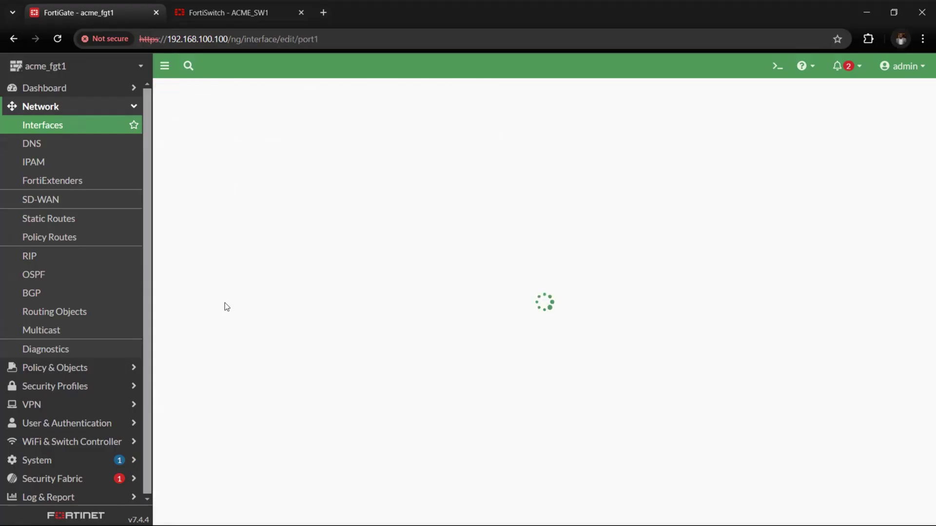
{"action": "scroll", "coordinate": [399, 328], "scroll_direction": "down", "scroll_amount": 5}
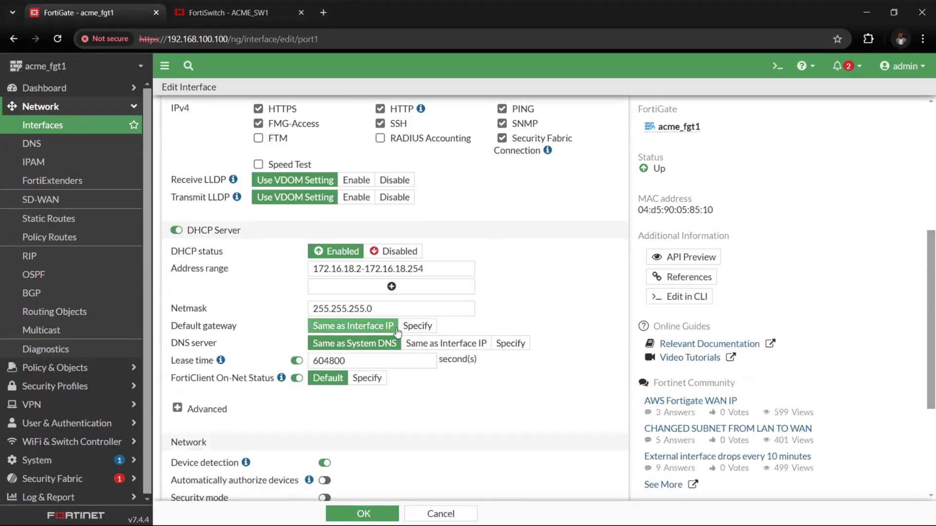
{"action": "scroll", "coordinate": [405, 326], "scroll_direction": "up", "scroll_amount": 2}
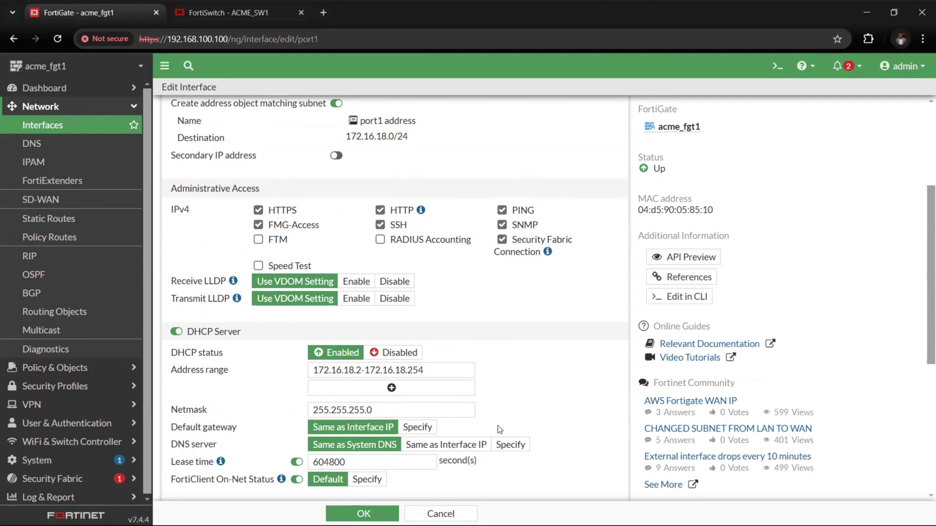
{"action": "left_click", "coordinate": [359, 512]}
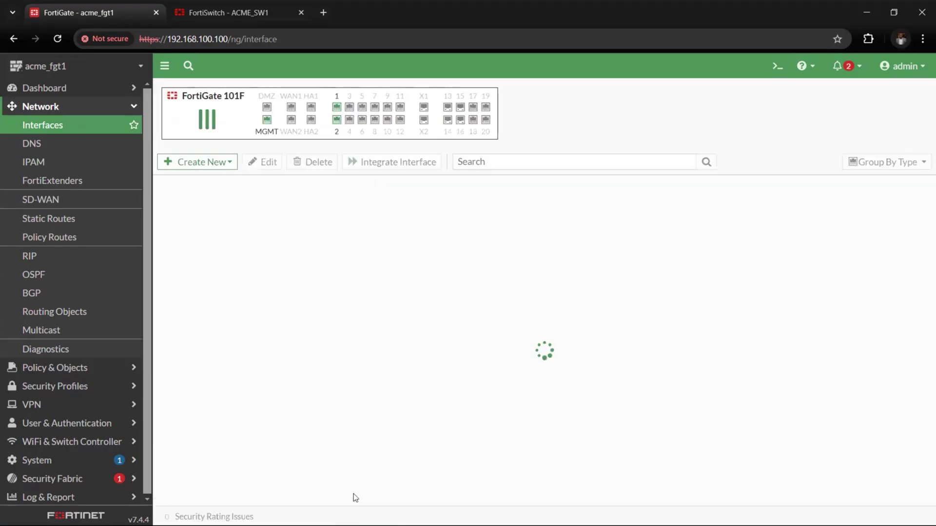
Turn on automatic device authorization for LAN (port1) and save the interface.
{"action": "scroll", "coordinate": [346, 404], "scroll_direction": "down", "scroll_amount": 3}
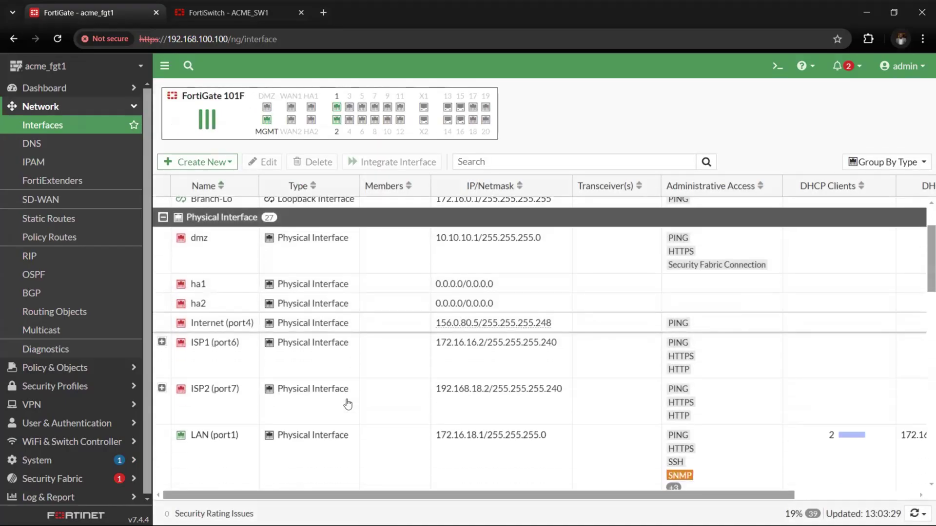
{"action": "scroll", "coordinate": [346, 405], "scroll_direction": "down", "scroll_amount": 2}
{"action": "double_click", "coordinate": [364, 357]}
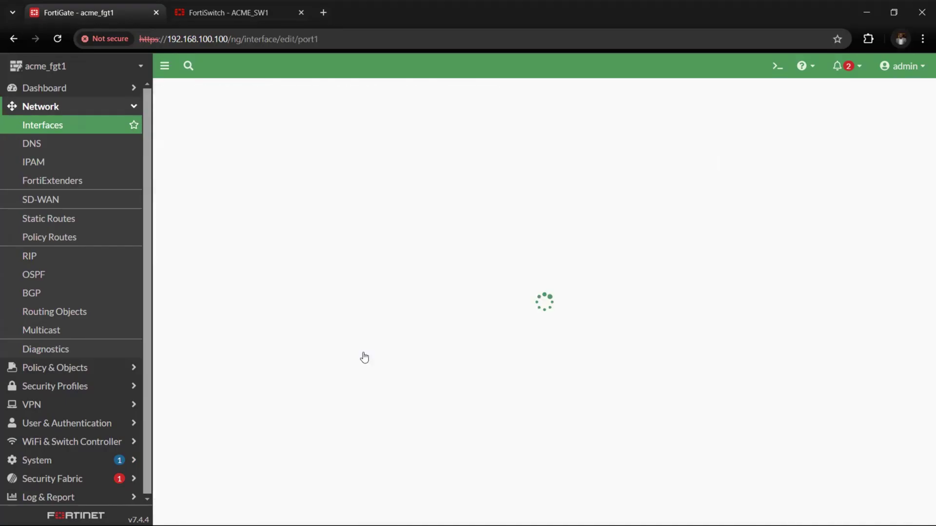
{"action": "scroll", "coordinate": [363, 381], "scroll_direction": "down", "scroll_amount": 8}
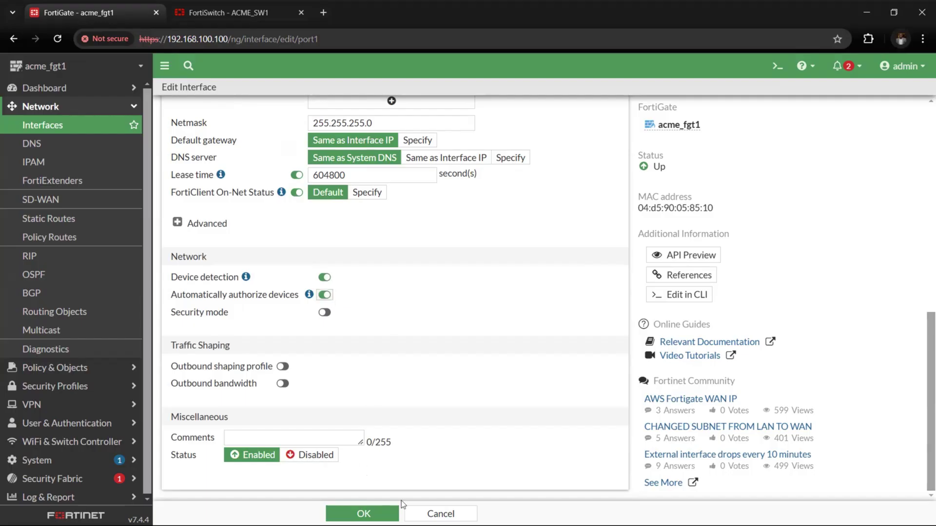
{"action": "left_click", "coordinate": [360, 512]}
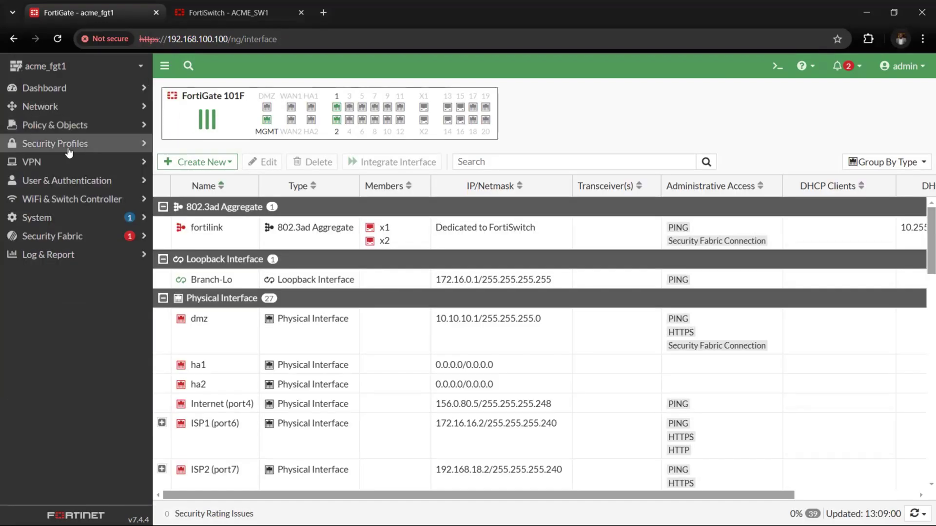
{"action": "left_click", "coordinate": [93, 109]}
{"action": "left_click", "coordinate": [93, 109]}
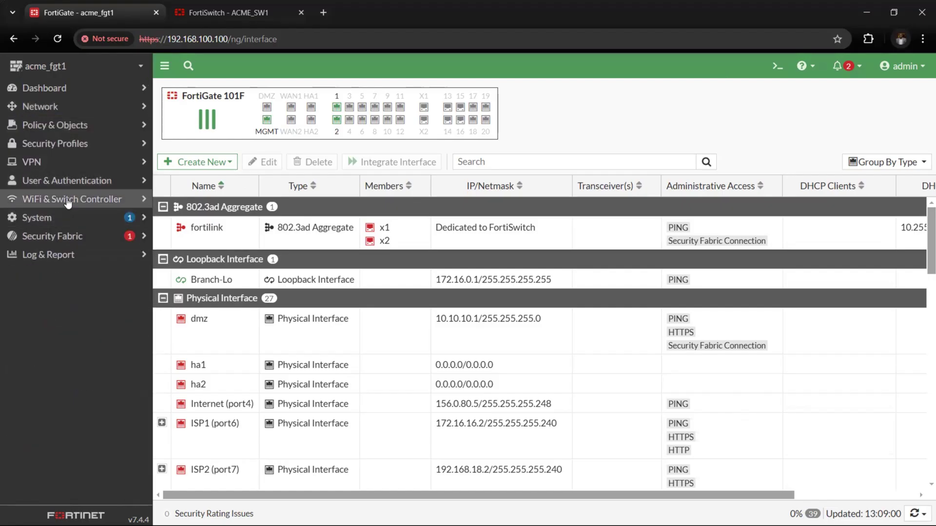
Authorize the unauthorized FortiAP PU321E5E19005746 in Managed FortiAPs.
{"action": "left_click", "coordinate": [68, 200]}
{"action": "left_click", "coordinate": [60, 225]}
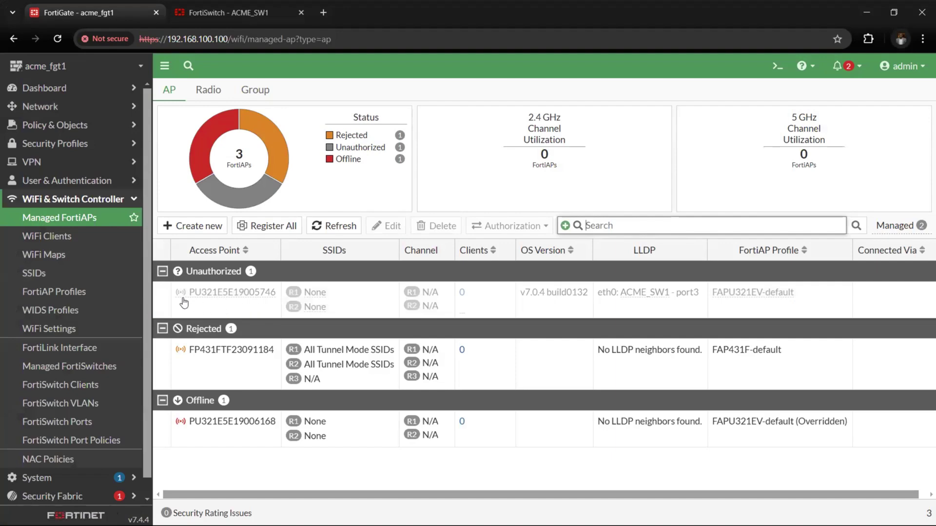
{"action": "left_click", "coordinate": [184, 302]}
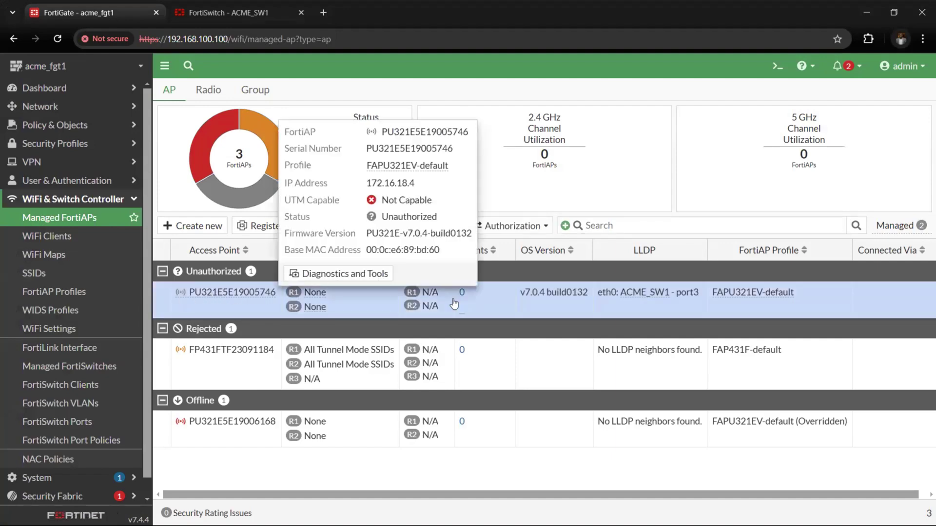
{"action": "scroll", "coordinate": [236, 309], "scroll_direction": "right", "scroll_amount": 1}
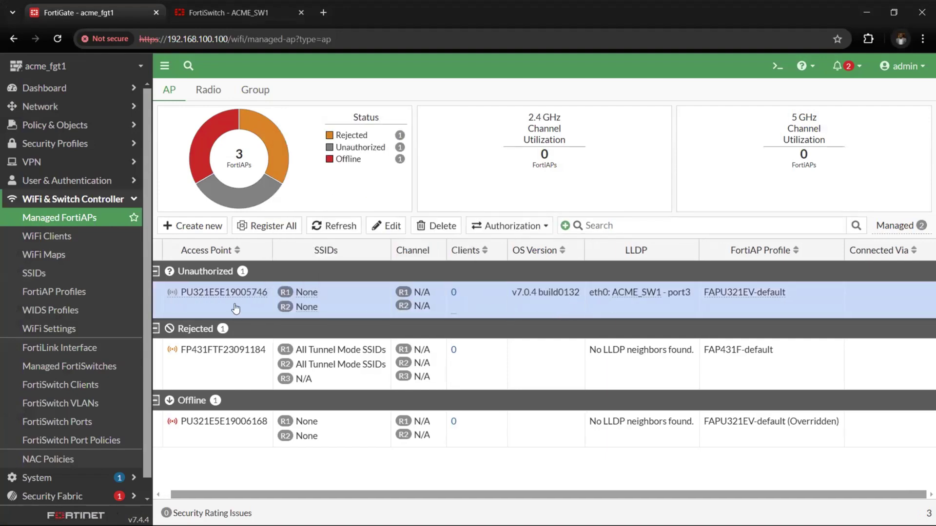
{"action": "right_click", "coordinate": [235, 306]}
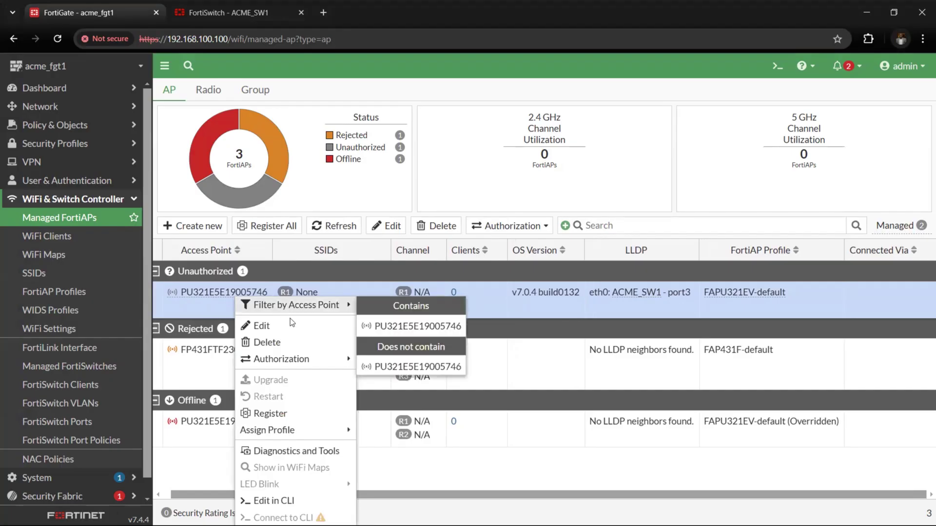
{"action": "mouse_move", "coordinate": [303, 364]}
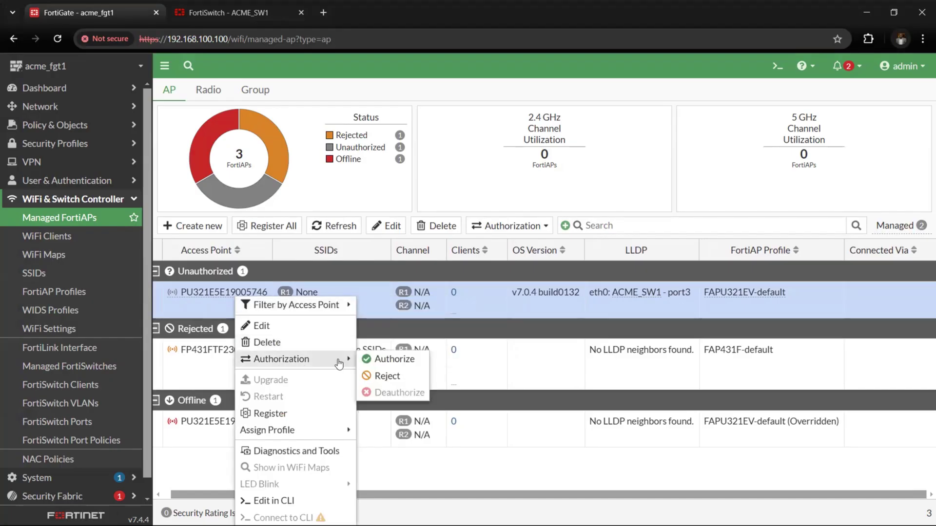
{"action": "left_click", "coordinate": [378, 358]}
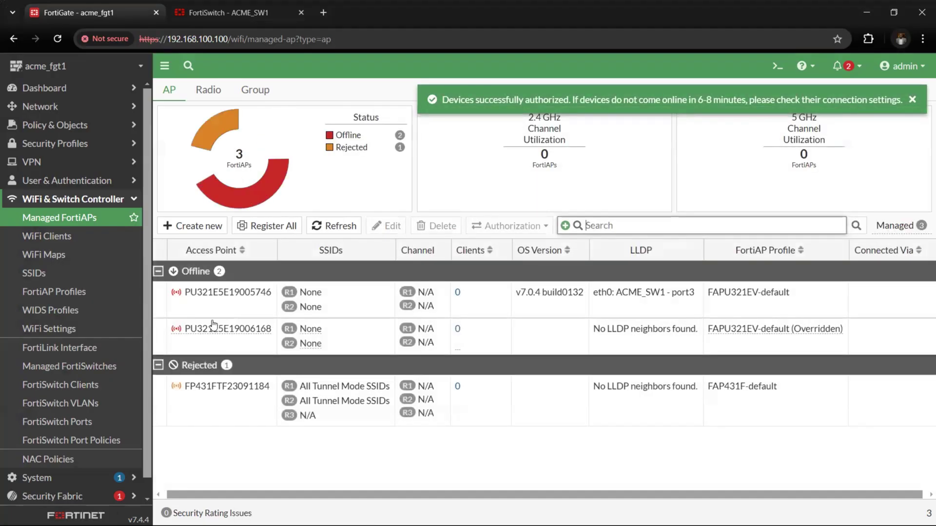
Refresh until the FortiAP is online via LAN (port1) on channels 1 and 56.
{"action": "left_click", "coordinate": [81, 218]}
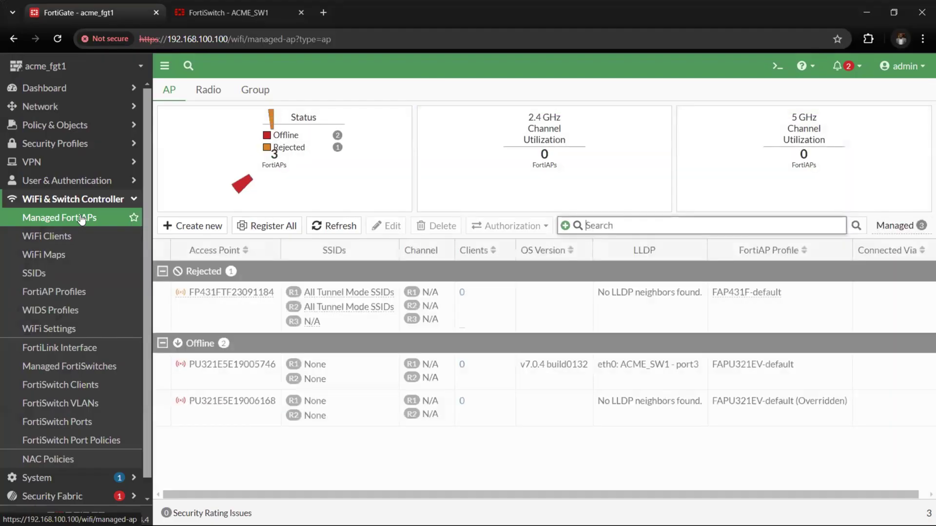
{"action": "left_click", "coordinate": [80, 218]}
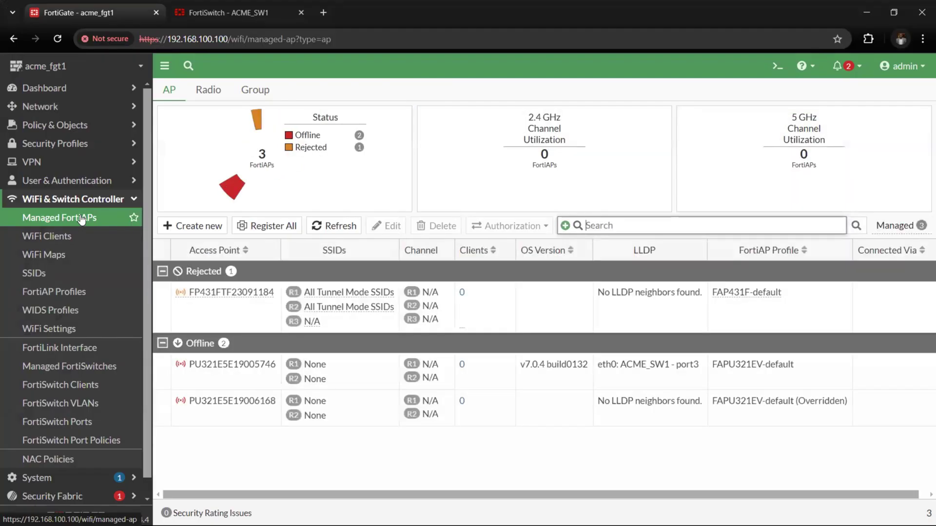
{"action": "left_click", "coordinate": [80, 218]}
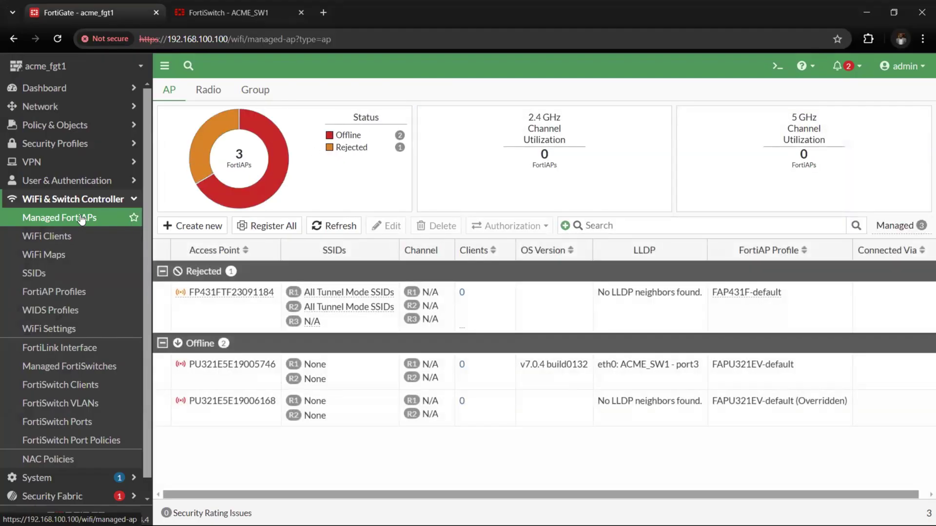
{"action": "left_click", "coordinate": [80, 219]}
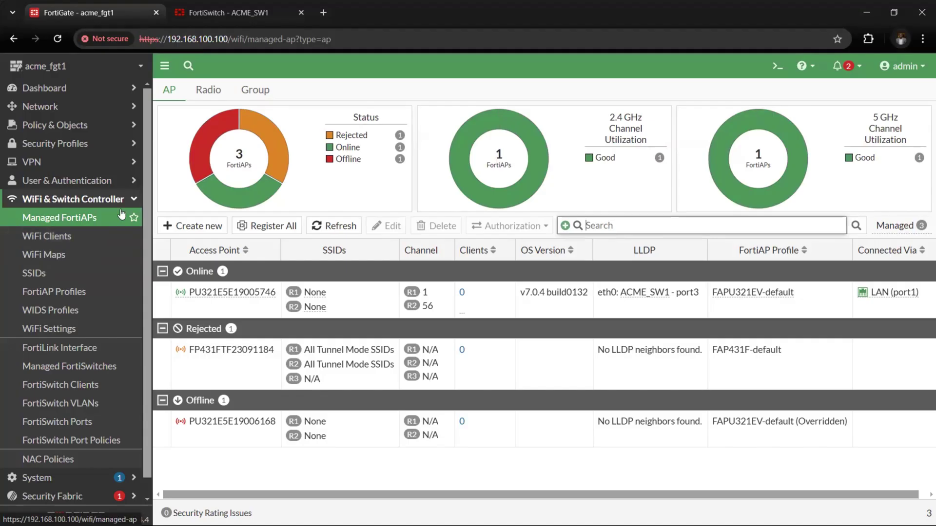
{"action": "left_click", "coordinate": [231, 308]}
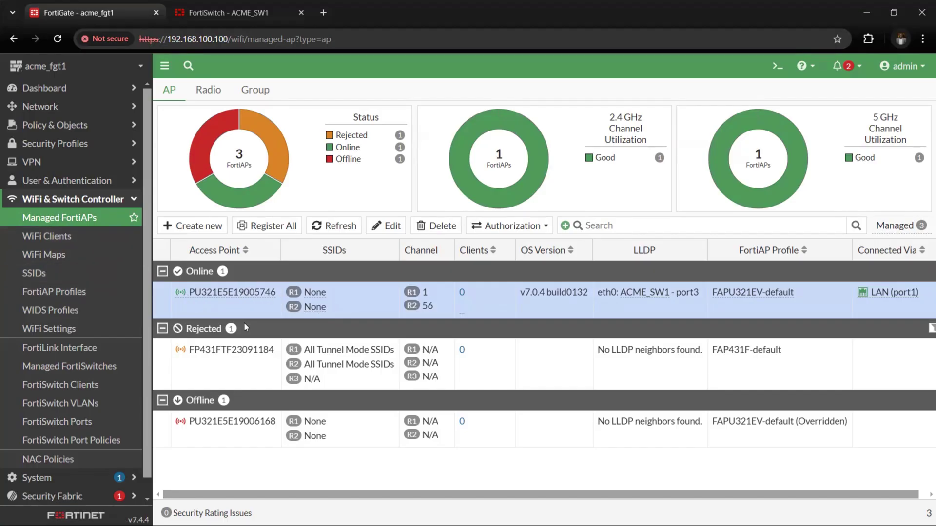
On the online access point, override Radio 1's band, transmit power and SSIDs.
{"action": "double_click", "coordinate": [219, 295]}
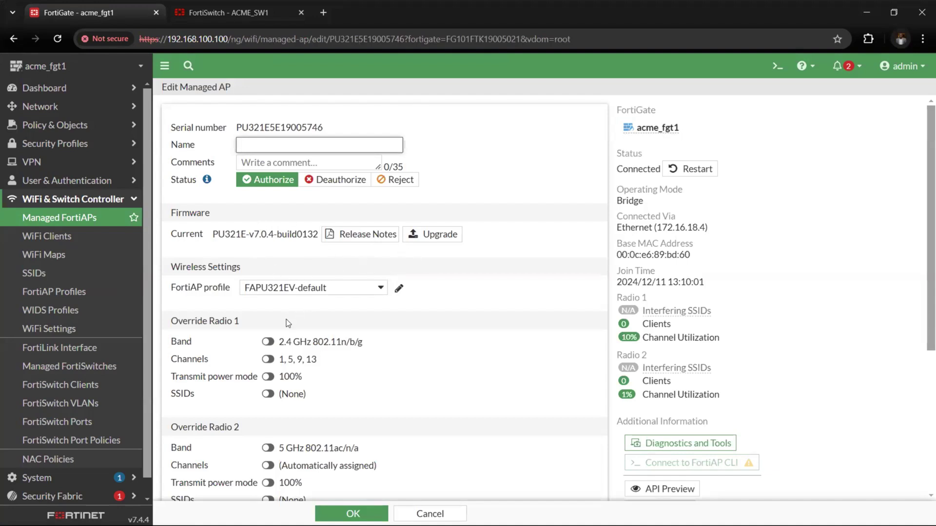
{"action": "scroll", "coordinate": [212, 323], "scroll_direction": "down", "scroll_amount": 2}
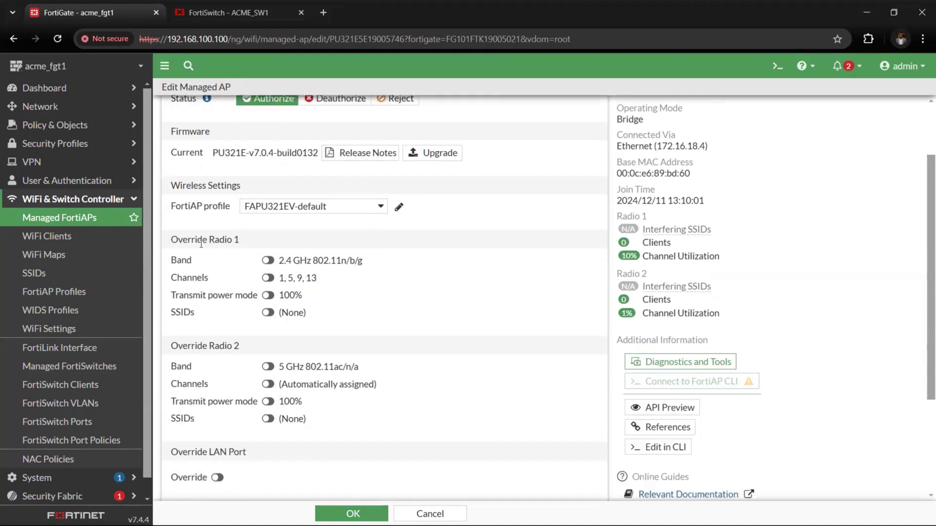
{"action": "left_click", "coordinate": [267, 261]}
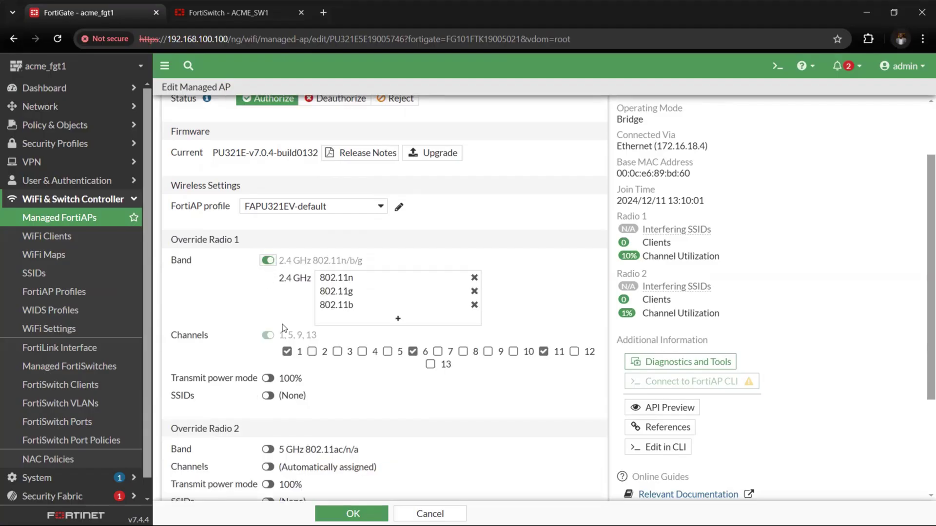
{"action": "scroll", "coordinate": [283, 323], "scroll_direction": "down", "scroll_amount": 2}
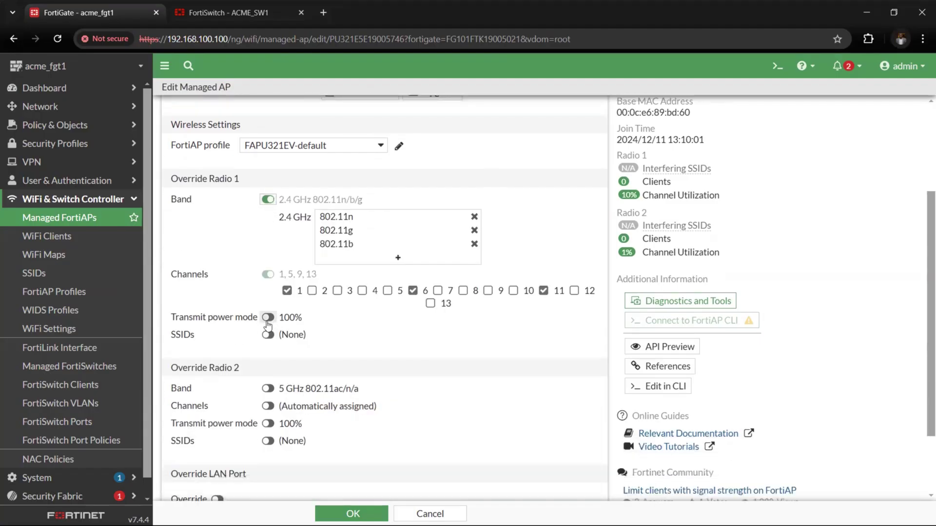
{"action": "left_click", "coordinate": [268, 318]}
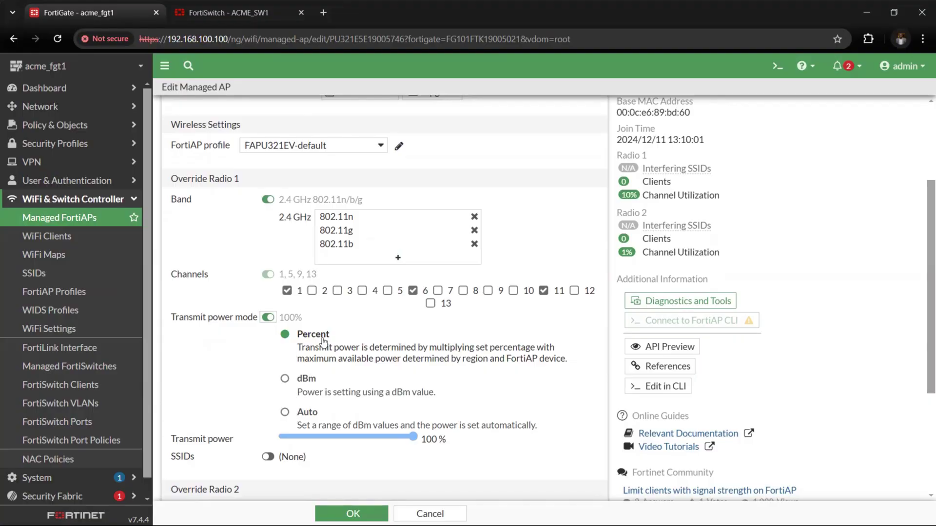
{"action": "scroll", "coordinate": [277, 385], "scroll_direction": "down", "scroll_amount": 3}
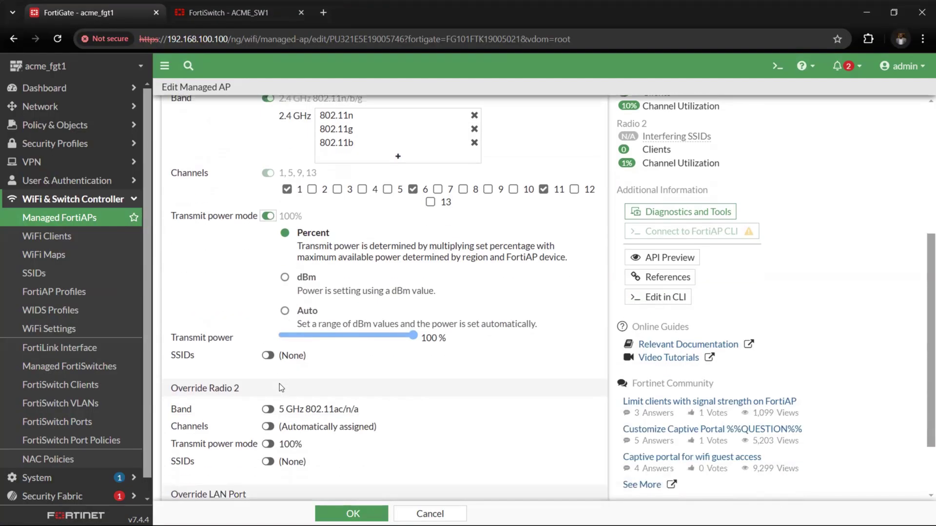
{"action": "left_click", "coordinate": [268, 356]}
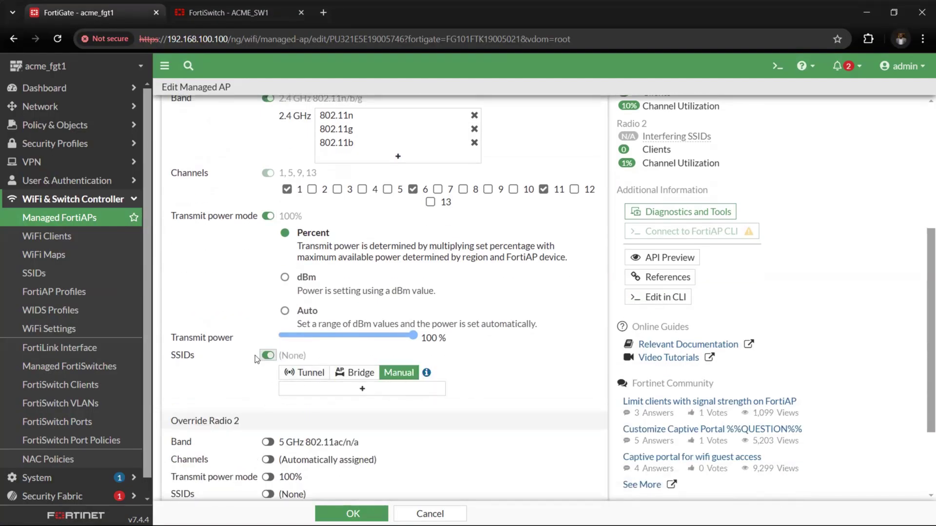
Override Radio 2's band and transmit power mode, then save the access point.
{"action": "scroll", "coordinate": [246, 347], "scroll_direction": "down", "scroll_amount": 3}
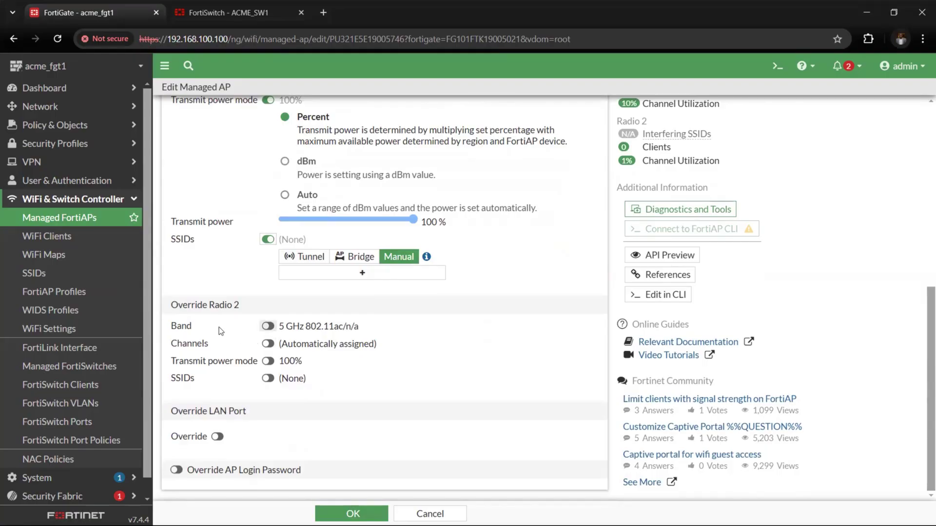
{"action": "left_click", "coordinate": [269, 326]}
{"action": "scroll", "coordinate": [276, 366], "scroll_direction": "down", "scroll_amount": 4}
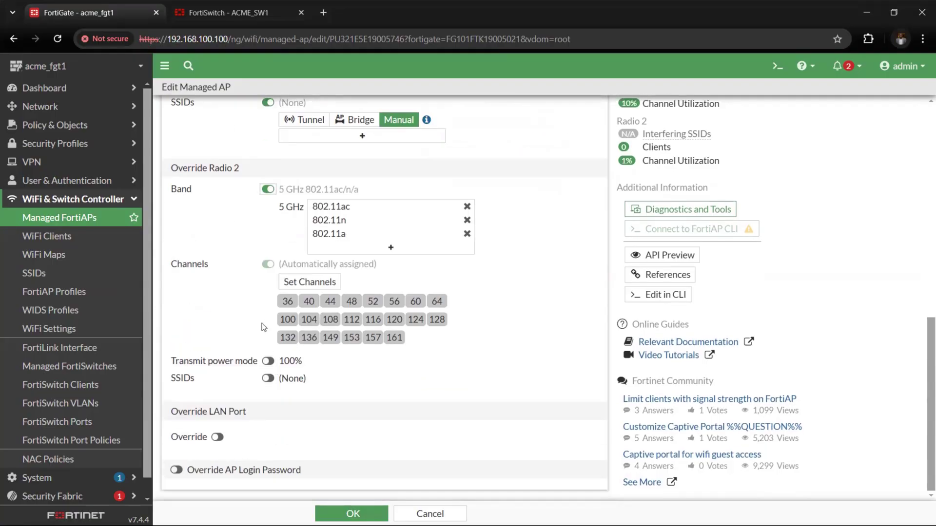
{"action": "left_click", "coordinate": [268, 361]}
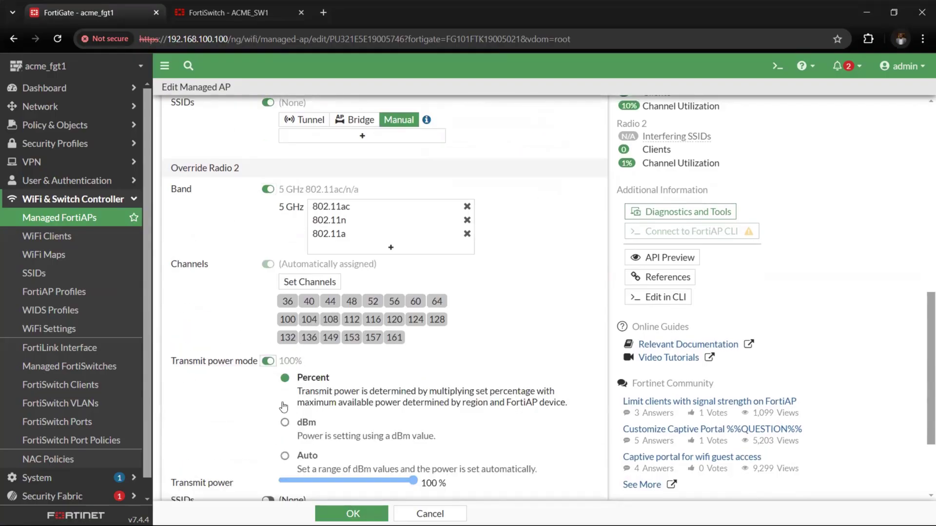
{"action": "scroll", "coordinate": [331, 429], "scroll_direction": "down", "scroll_amount": 1}
{"action": "scroll", "coordinate": [341, 449], "scroll_direction": "down", "scroll_amount": 2}
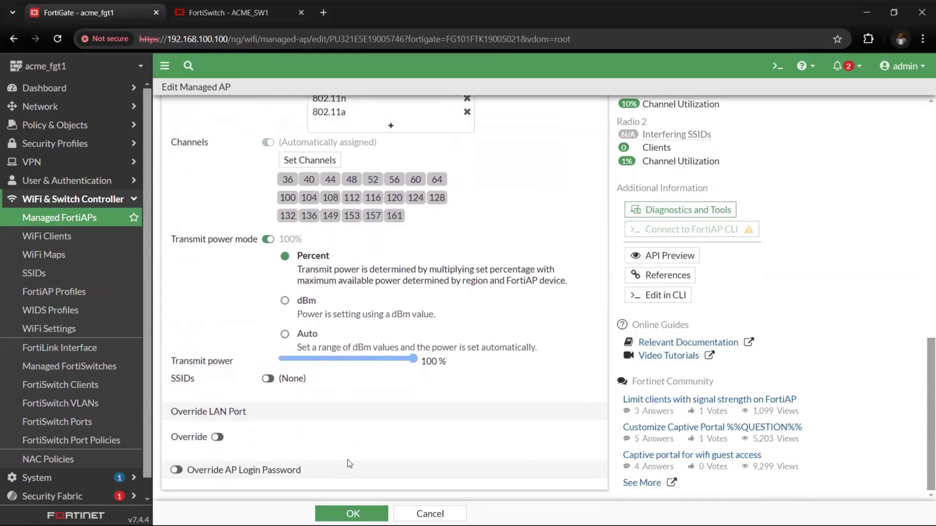
{"action": "left_click", "coordinate": [268, 378]}
{"action": "key", "text": "Return"}
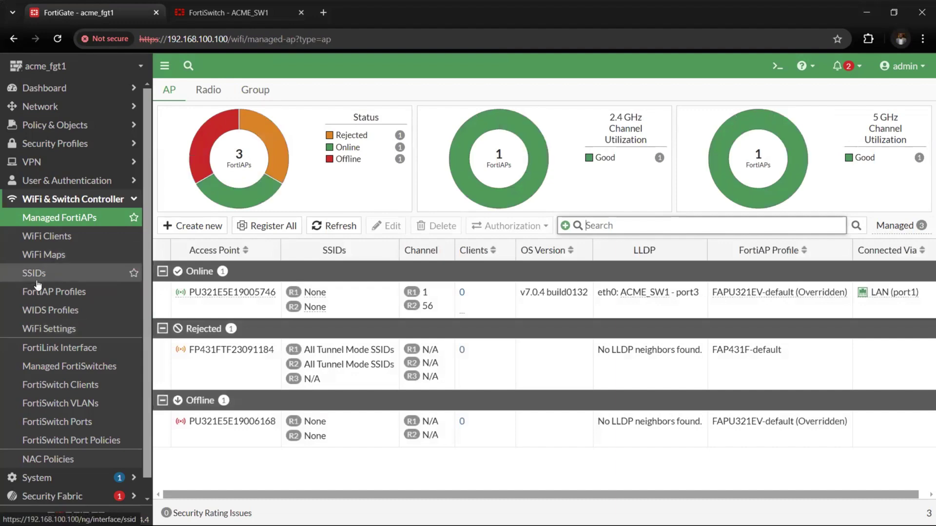
Start a new SSID named cybowpoint.
{"action": "left_click", "coordinate": [54, 276]}
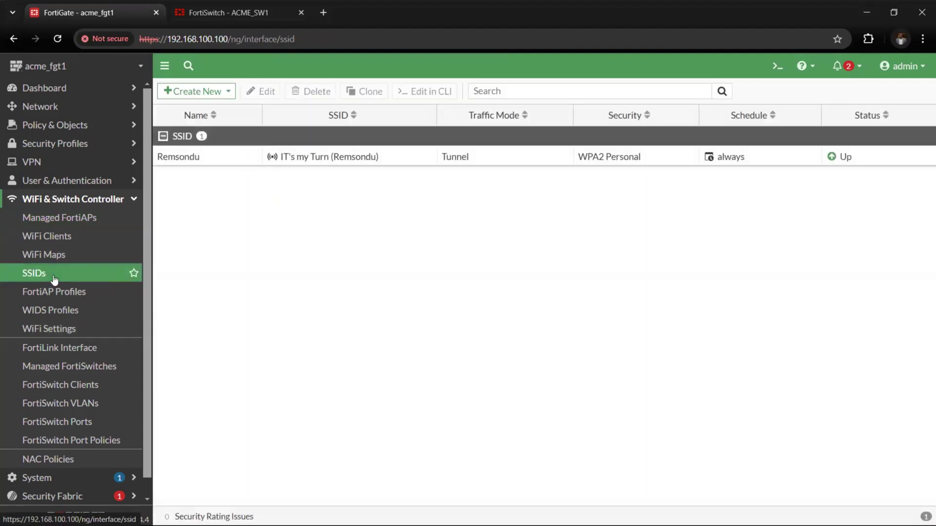
{"action": "left_click", "coordinate": [206, 91]}
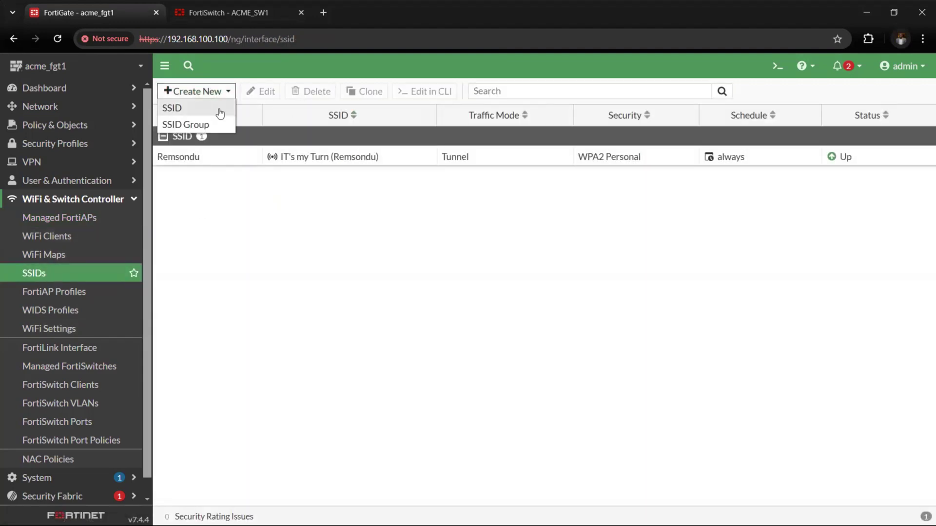
{"action": "left_click", "coordinate": [220, 112]}
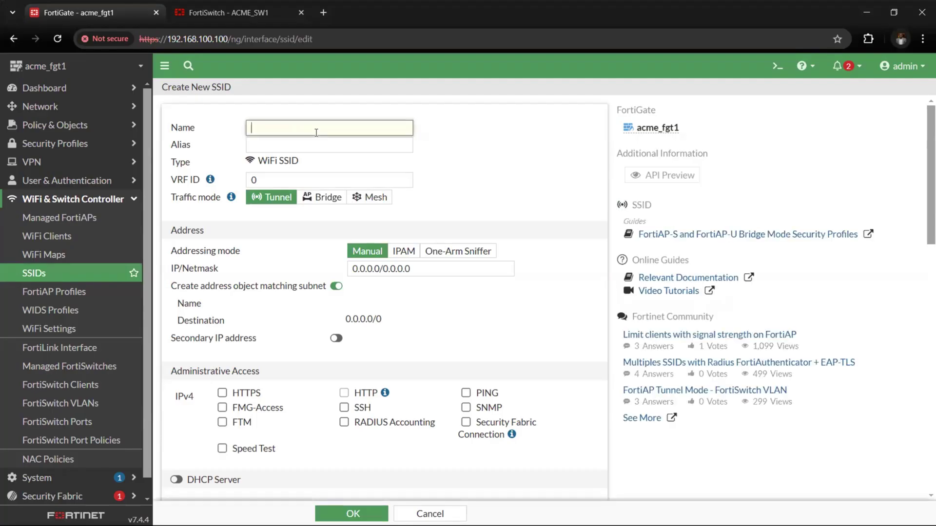
{"action": "type", "text": "cybowpoint"}
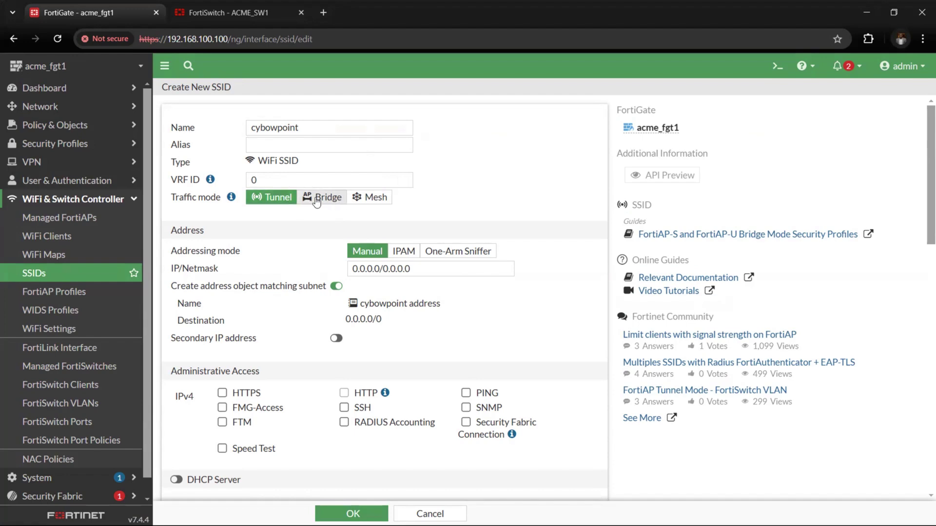
Set Bridge traffic mode, SSID text cybowpoint, and beacon advertising of the name.
{"action": "left_click", "coordinate": [317, 202]}
{"action": "left_click_drag", "start_coordinate": [334, 256], "coordinate": [248, 249]}
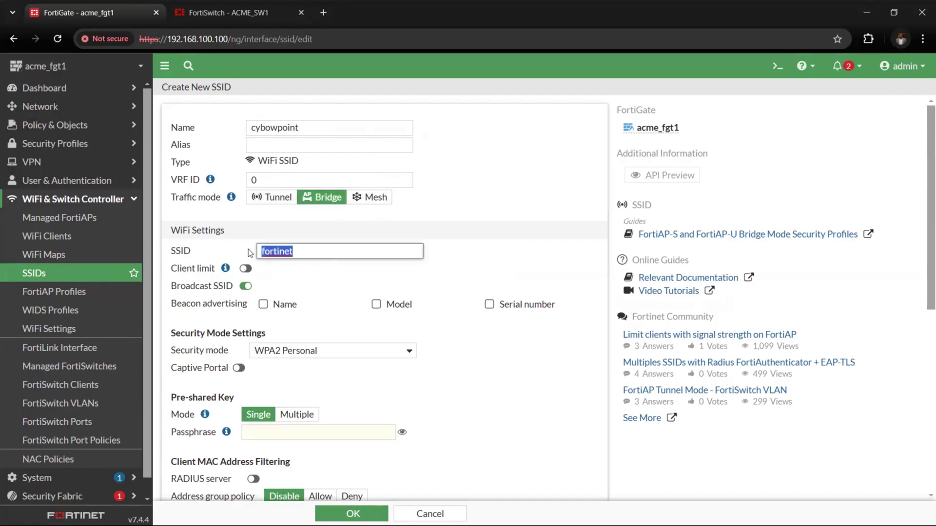
{"action": "type", "text": "cybowpoing"}
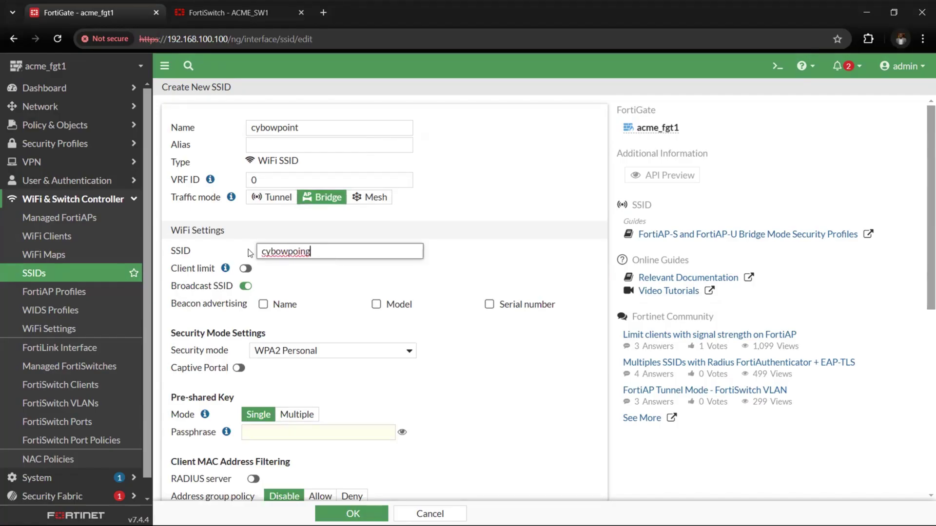
{"action": "key", "text": "BackSpace"}
{"action": "type", "text": "t"}
{"action": "left_click", "coordinate": [263, 304]}
Keep WPA2 Personal as the SSID's security mode.
{"action": "scroll", "coordinate": [354, 360], "scroll_direction": "down", "scroll_amount": 1}
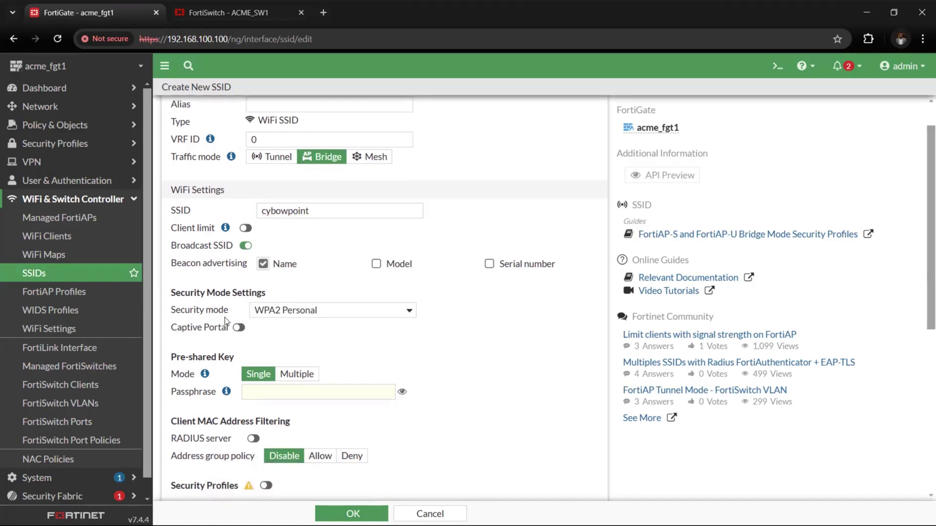
{"action": "left_click", "coordinate": [285, 315]}
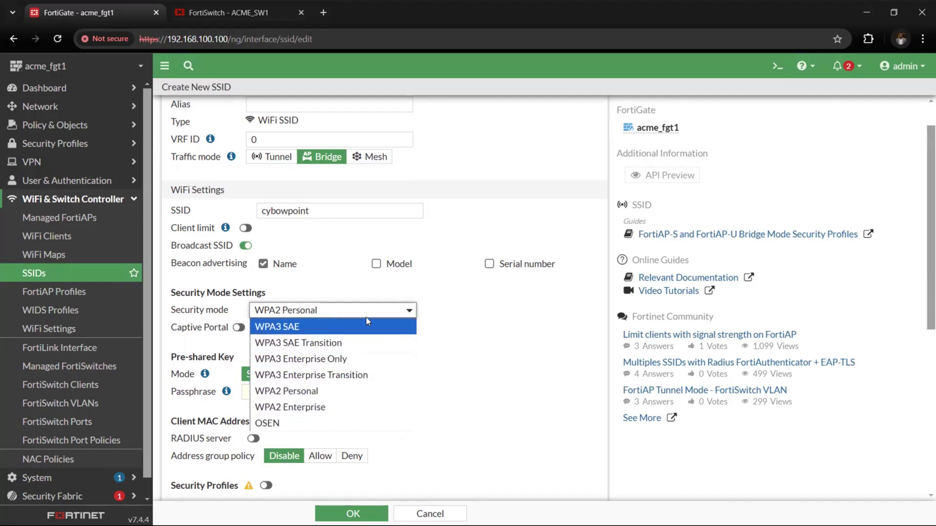
{"action": "left_click", "coordinate": [498, 345]}
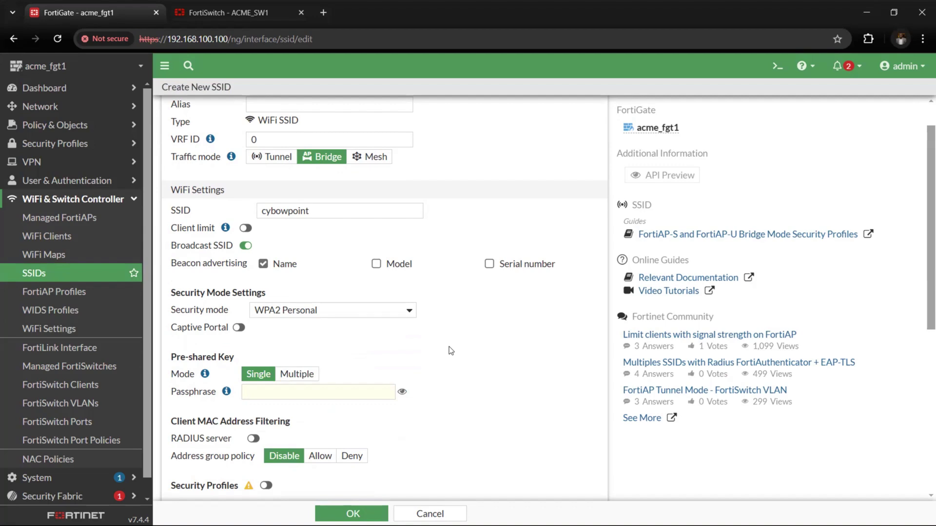
{"action": "scroll", "coordinate": [449, 347], "scroll_direction": "down", "scroll_amount": 5}
{"action": "right_click", "coordinate": [412, 278]}
{"action": "left_click_drag", "start_coordinate": [171, 284], "coordinate": [253, 302]}
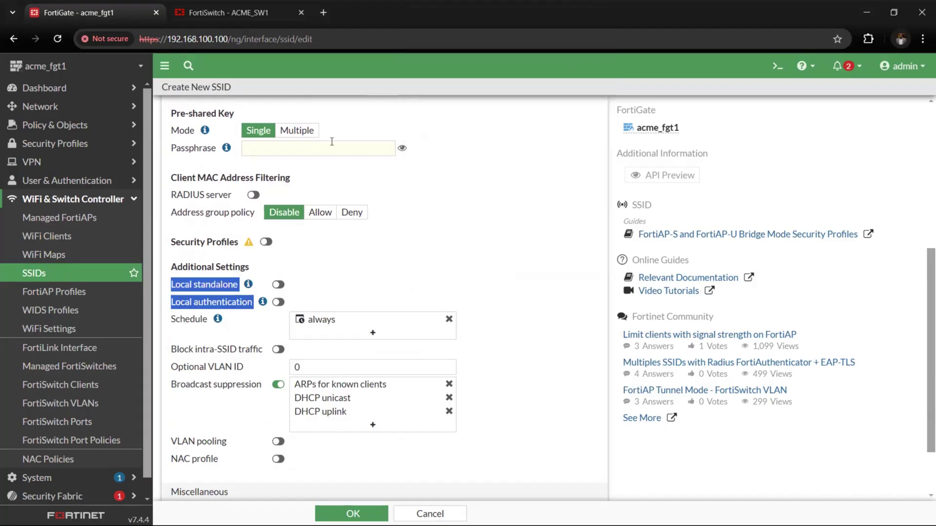
Enter the WPA2 passphrase and save the cybowpoint SSID.
{"action": "left_click", "coordinate": [337, 146]}
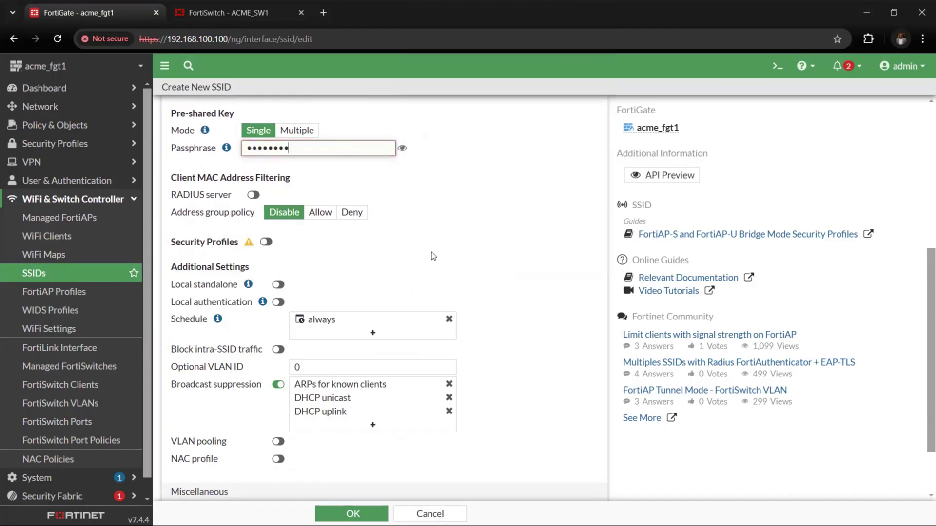
{"action": "scroll", "coordinate": [432, 253], "scroll_direction": "down", "scroll_amount": 2}
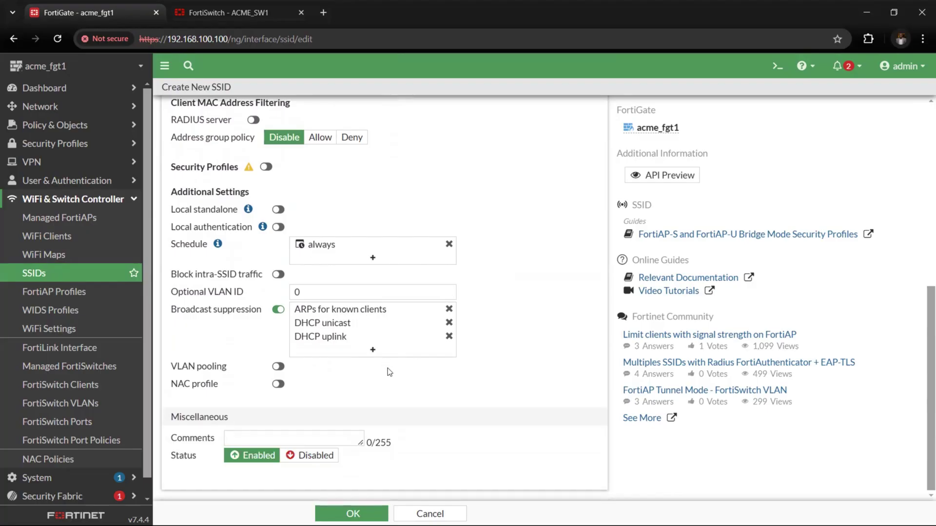
{"action": "scroll", "coordinate": [403, 439], "scroll_direction": "up", "scroll_amount": 7}
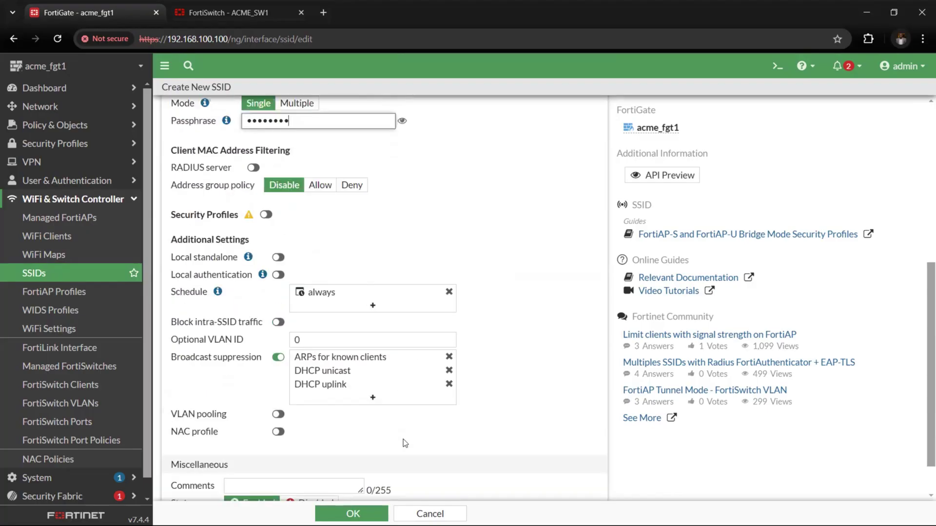
{"action": "left_click", "coordinate": [368, 507]}
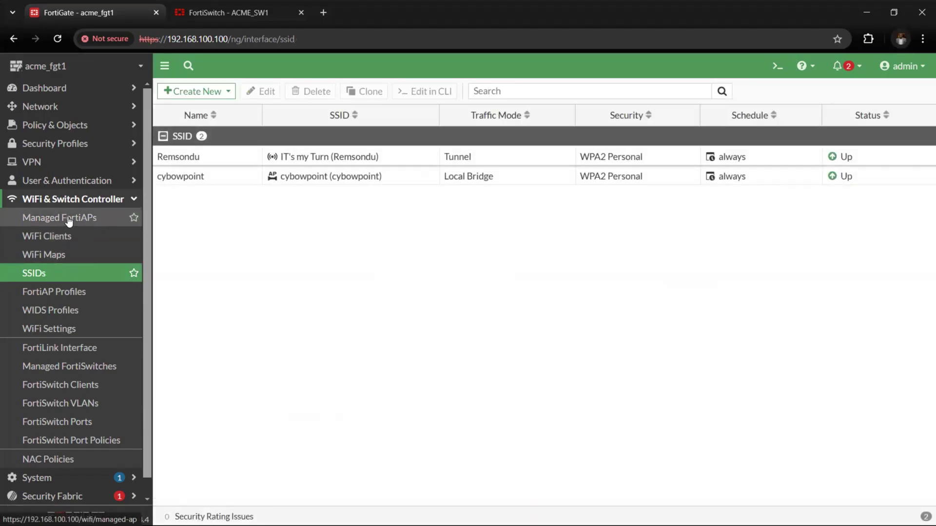
Open the online access point PU321E5E19005746 and assign cybowpoint to Radio 1.
{"action": "left_click", "coordinate": [71, 220]}
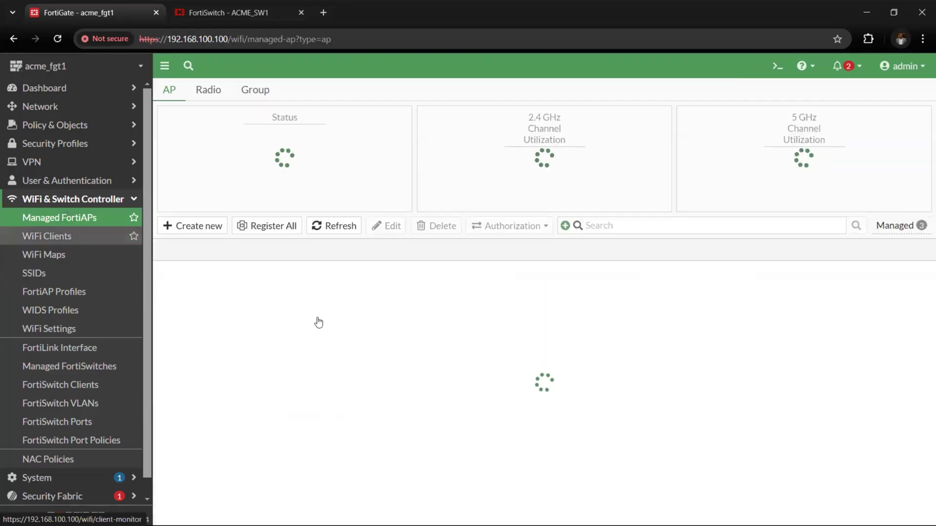
{"action": "left_click", "coordinate": [222, 312]}
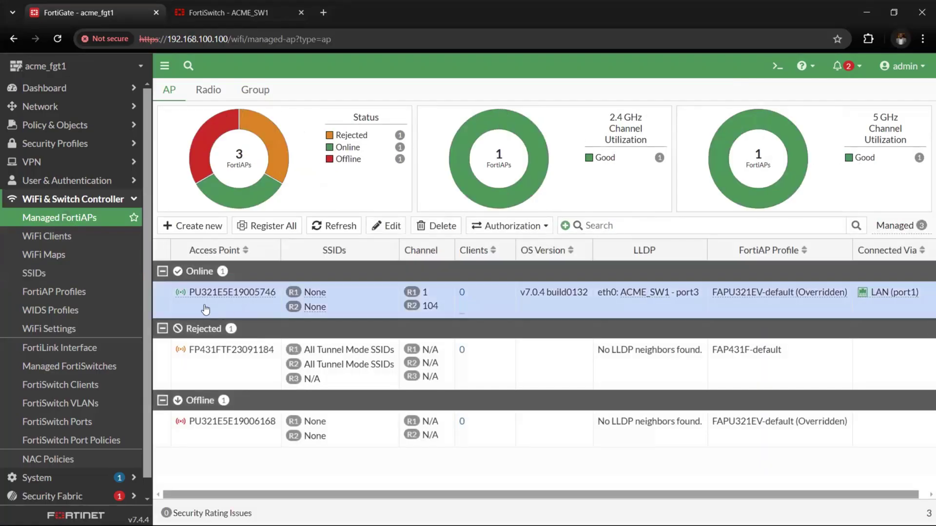
{"action": "double_click", "coordinate": [229, 310]}
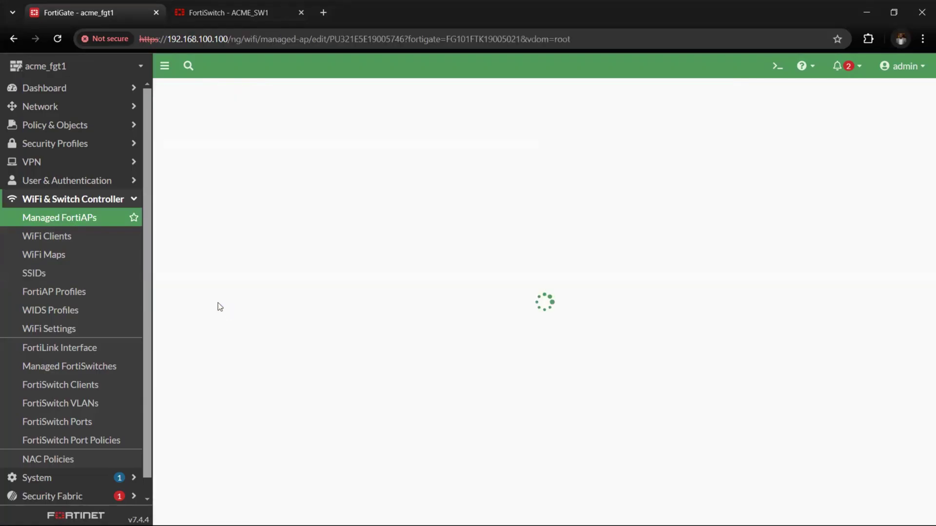
{"action": "scroll", "coordinate": [324, 303], "scroll_direction": "down", "scroll_amount": 8}
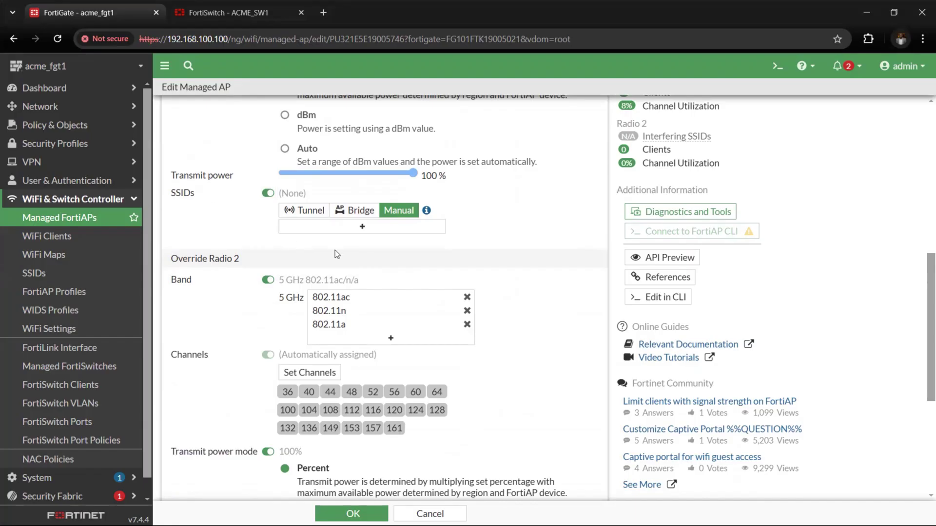
{"action": "left_click", "coordinate": [424, 228]}
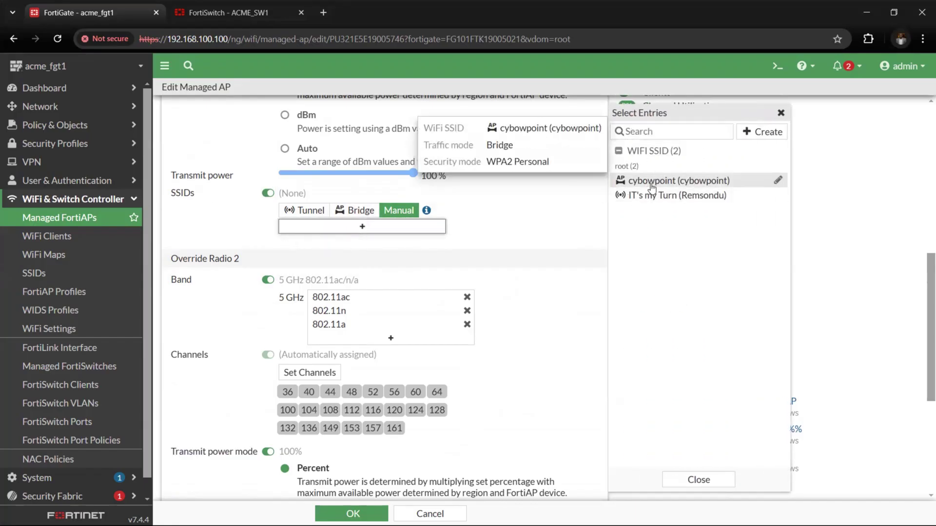
{"action": "left_click", "coordinate": [652, 185]}
{"action": "scroll", "coordinate": [446, 253], "scroll_direction": "down", "scroll_amount": 5}
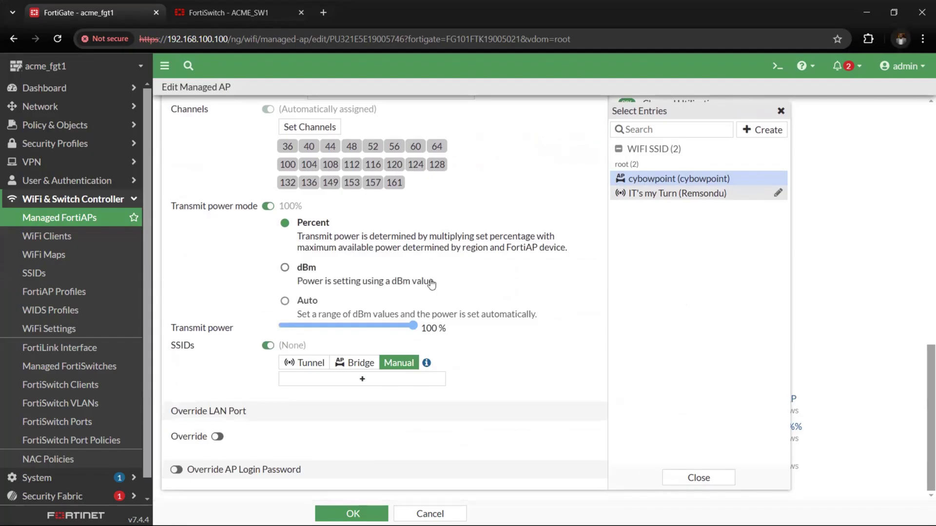
{"action": "left_click", "coordinate": [344, 373]}
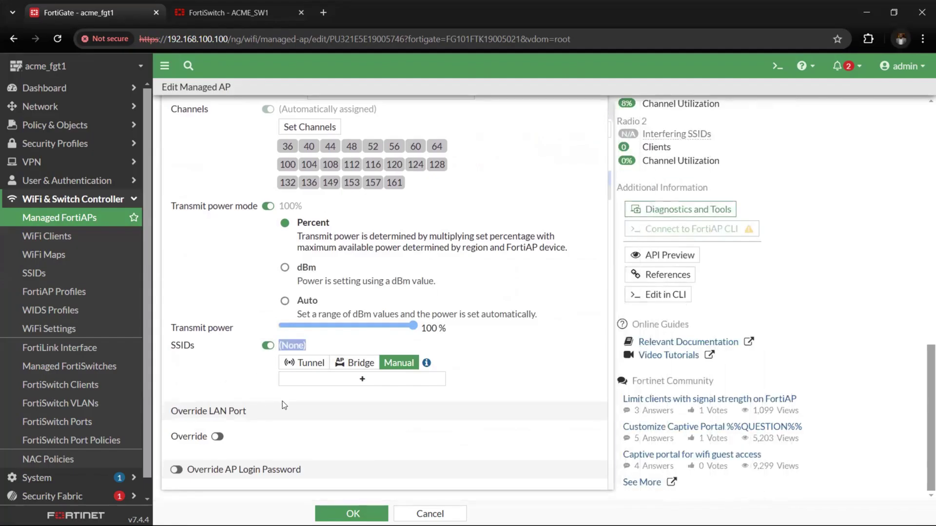
Assign cybowpoint to Radio 2 and save the access point.
{"action": "left_click", "coordinate": [343, 384]}
{"action": "left_click", "coordinate": [677, 180]}
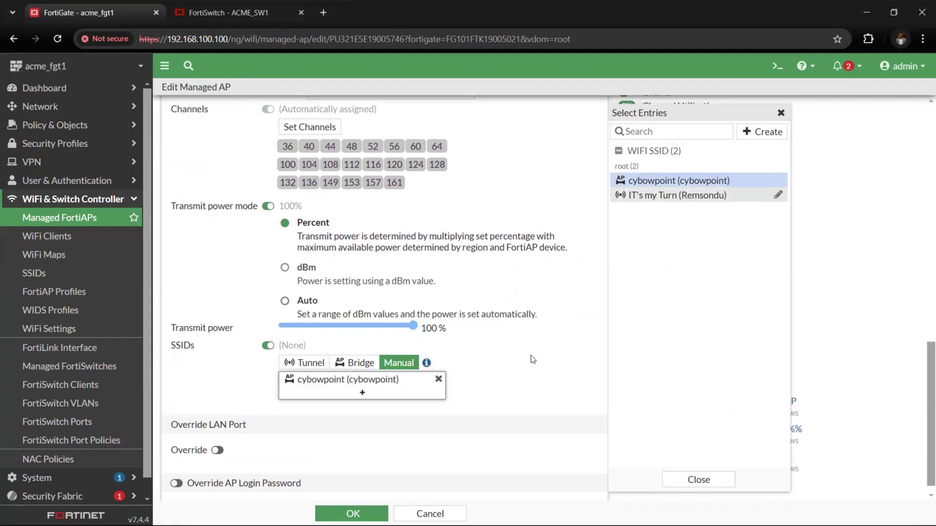
{"action": "left_click", "coordinate": [353, 514]}
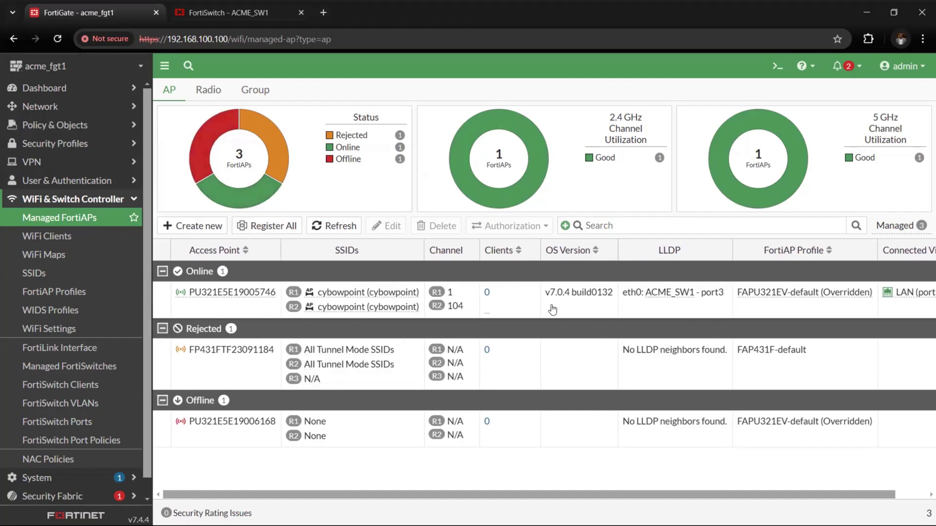
Open the FAPU321EV-default profile and add cybowpoint to Radio 1's SSIDs.
{"action": "left_click", "coordinate": [63, 294]}
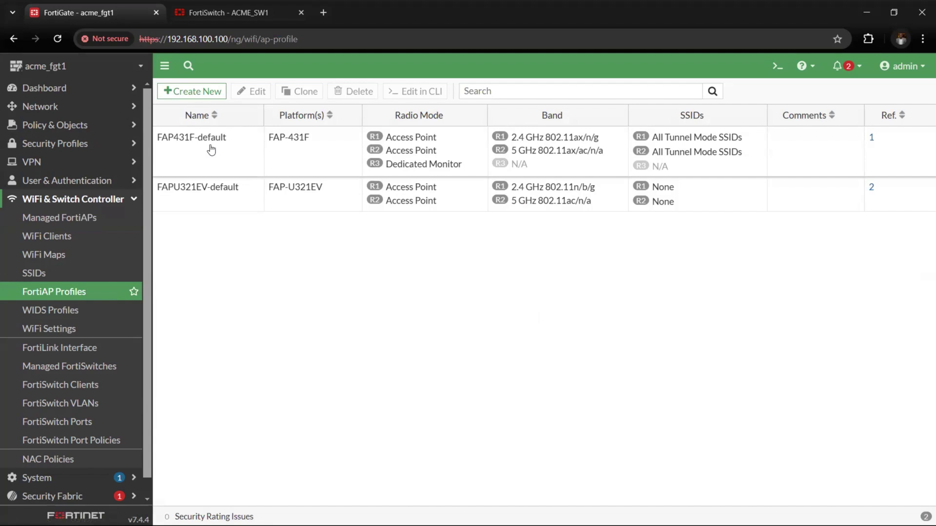
{"action": "left_click", "coordinate": [229, 150]}
{"action": "left_click", "coordinate": [199, 193]}
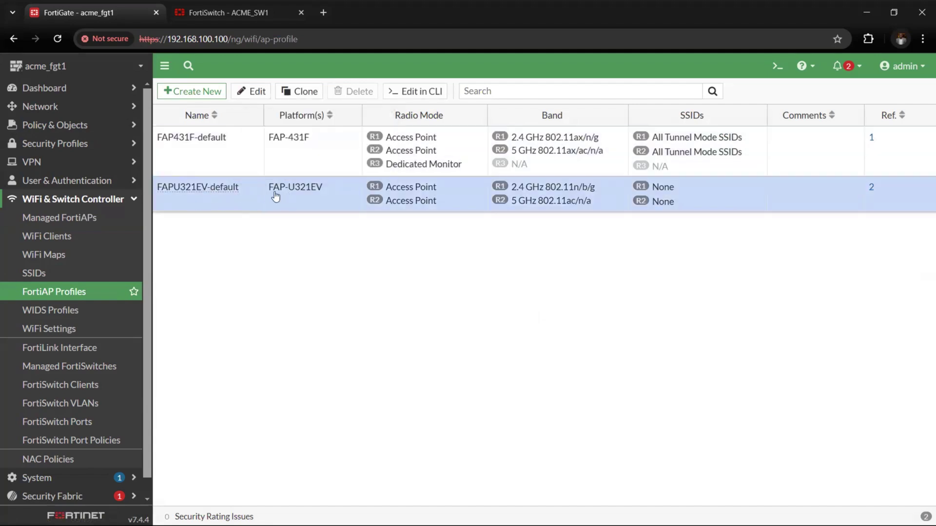
{"action": "double_click", "coordinate": [275, 196]}
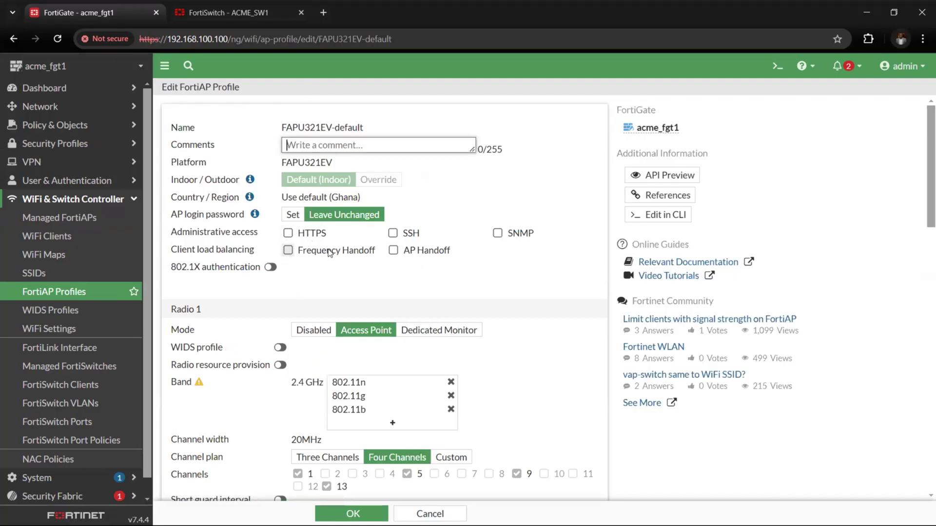
{"action": "scroll", "coordinate": [444, 367], "scroll_direction": "down", "scroll_amount": 3}
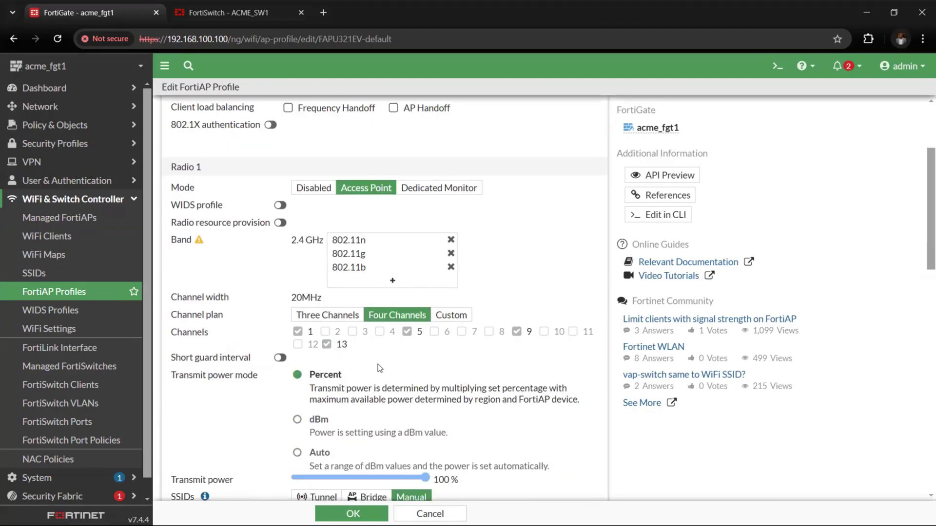
{"action": "scroll", "coordinate": [378, 364], "scroll_direction": "down", "scroll_amount": 2}
{"action": "scroll", "coordinate": [279, 341], "scroll_direction": "down", "scroll_amount": 2}
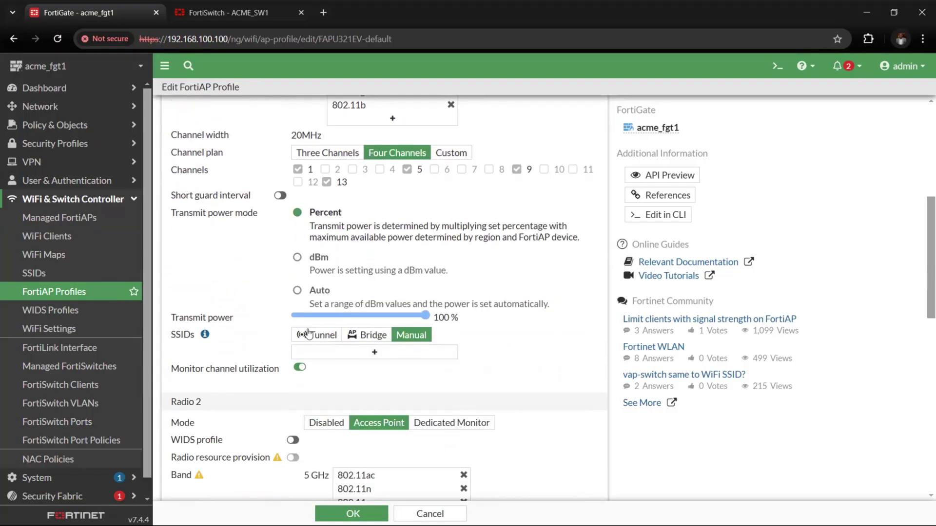
{"action": "left_click", "coordinate": [350, 351]}
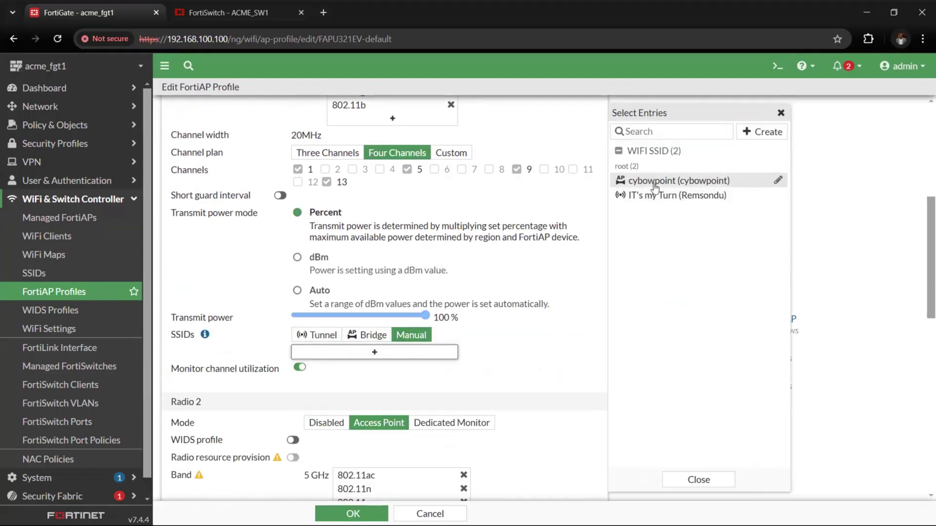
{"action": "left_click", "coordinate": [654, 185]}
Add cybowpoint to Radio 2's SSIDs and save the profile.
{"action": "scroll", "coordinate": [397, 387], "scroll_direction": "down", "scroll_amount": 6}
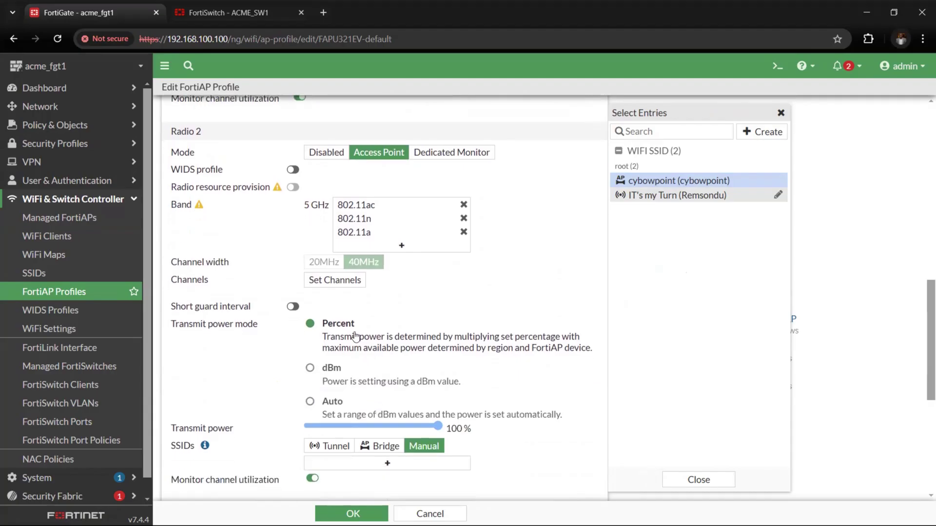
{"action": "scroll", "coordinate": [312, 352], "scroll_direction": "down", "scroll_amount": 1}
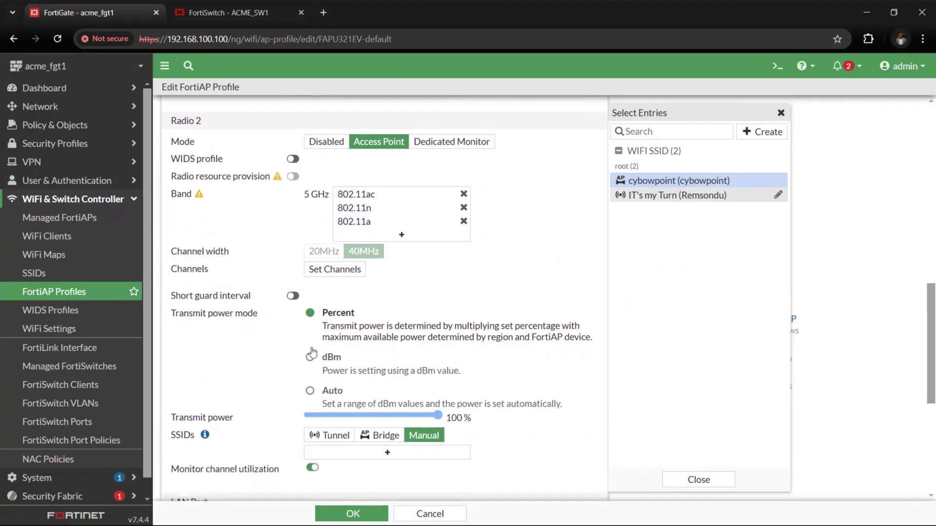
{"action": "scroll", "coordinate": [341, 361], "scroll_direction": "down", "scroll_amount": 3}
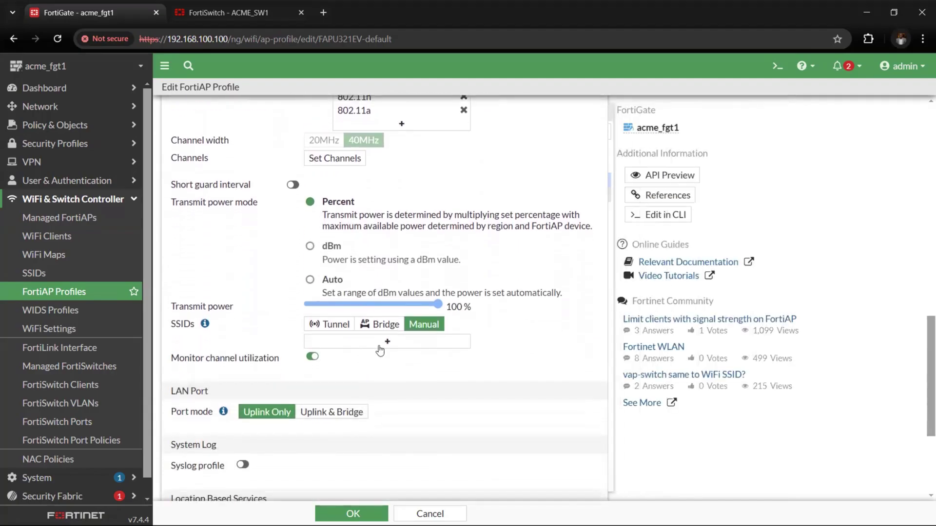
{"action": "left_click", "coordinate": [449, 347]}
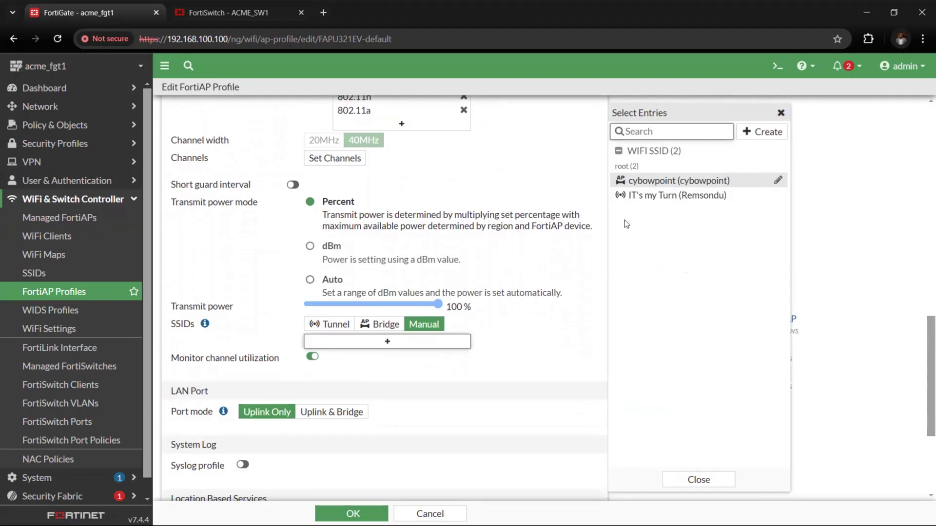
{"action": "left_click", "coordinate": [677, 181]}
{"action": "scroll", "coordinate": [454, 376], "scroll_direction": "down", "scroll_amount": 3}
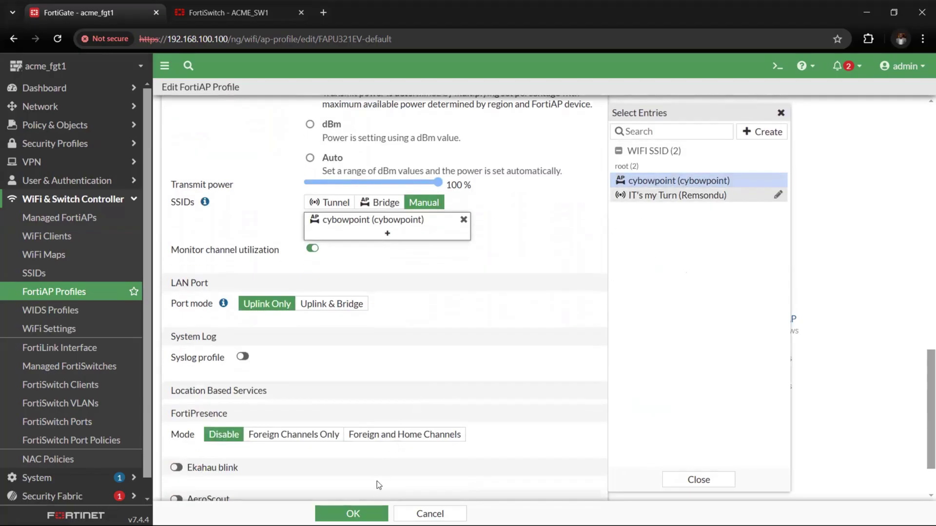
{"action": "left_click", "coordinate": [371, 511]}
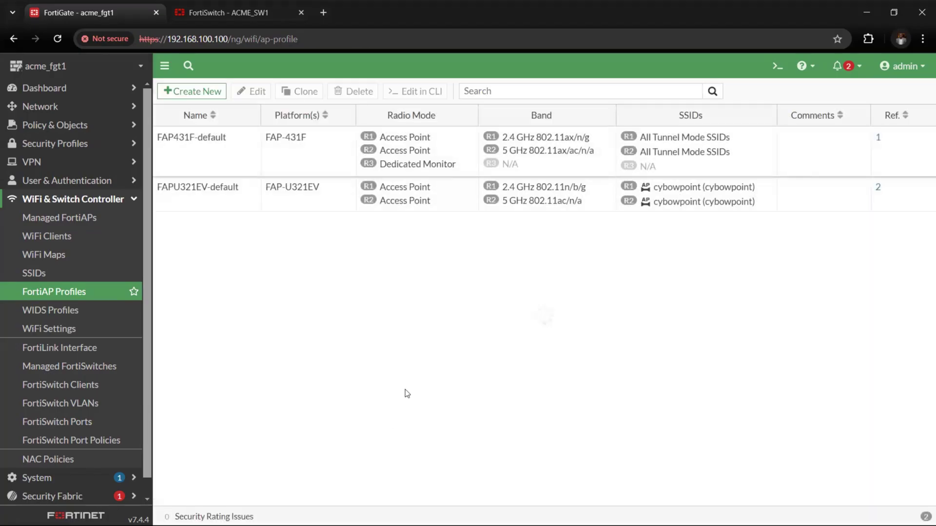
Check that the online AP broadcasts cybowpoint on both radios, channels 1 and 104.
{"action": "left_click", "coordinate": [77, 219]}
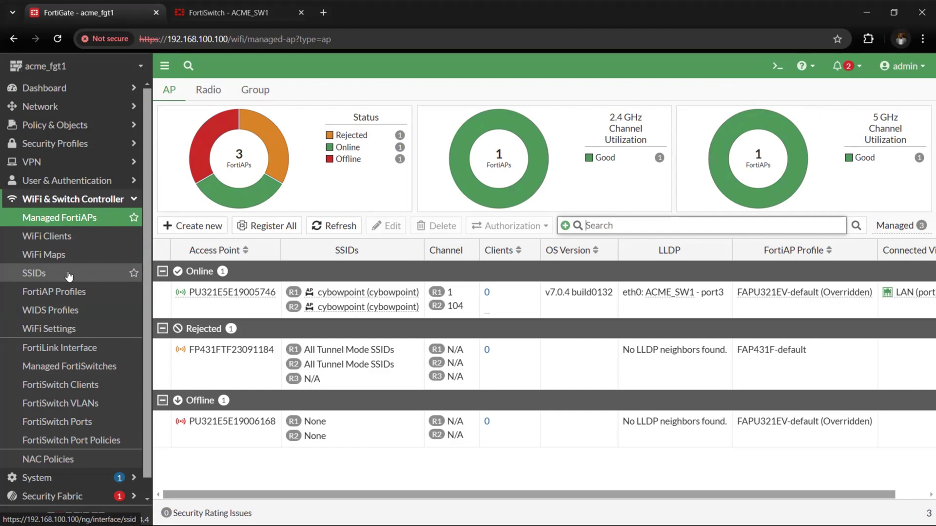
{"action": "scroll", "coordinate": [61, 266], "scroll_direction": "down", "scroll_amount": 1}
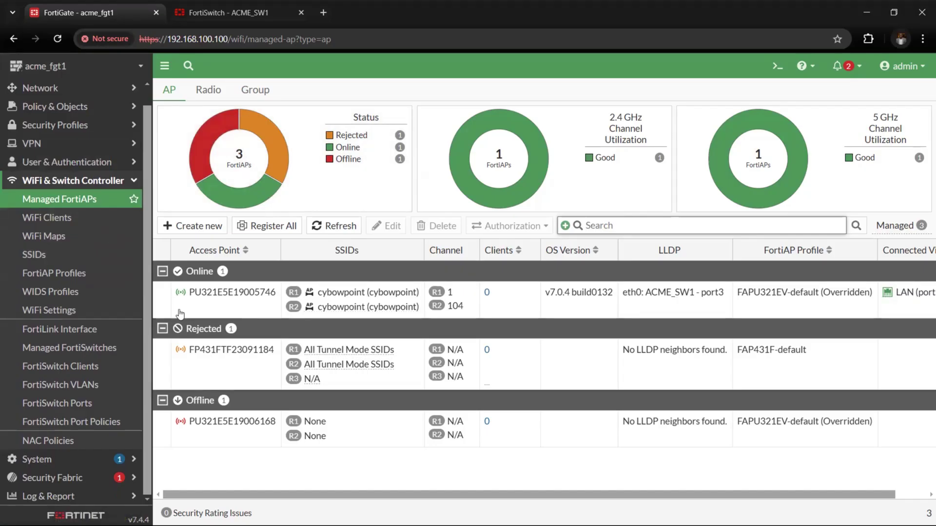
{"action": "scroll", "coordinate": [48, 239], "scroll_direction": "up", "scroll_amount": 1}
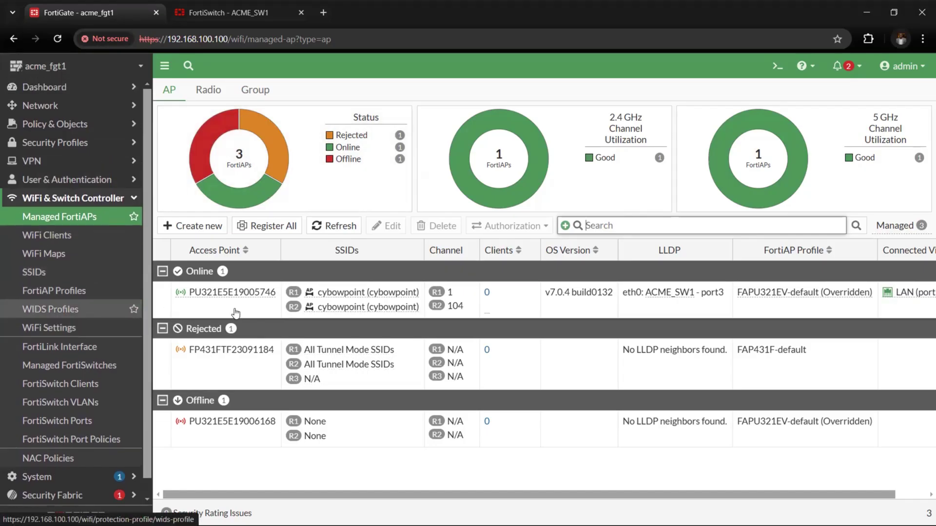
Inspect the WiFi Clients entry: 172.16.18.5 on cybowpoint, channel 6, 2.4 GHz.
{"action": "left_click", "coordinate": [58, 239]}
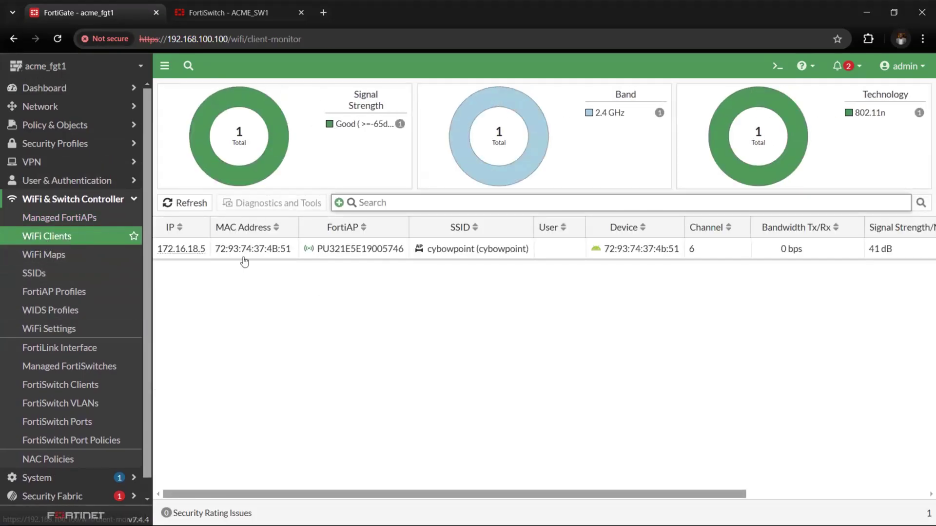
{"action": "mouse_move", "coordinate": [176, 255]}
{"action": "left_mouse_down"}
{"action": "mouse_move", "coordinate": [195, 269]}
{"action": "mouse_move", "coordinate": [177, 265]}
{"action": "left_mouse_up"}
{"action": "left_click", "coordinate": [212, 252]}
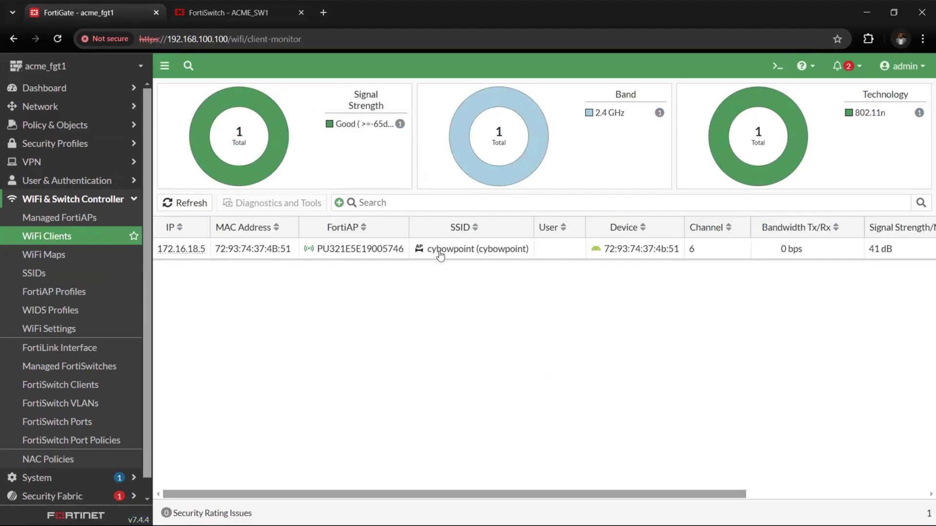
{"action": "left_click_drag", "start_coordinate": [421, 255], "coordinate": [531, 254]}
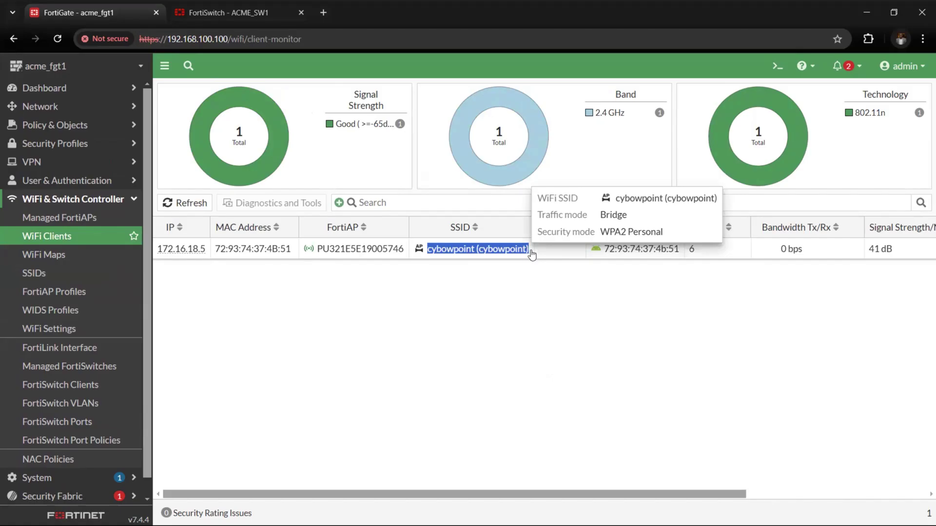
{"action": "left_click", "coordinate": [587, 252]}
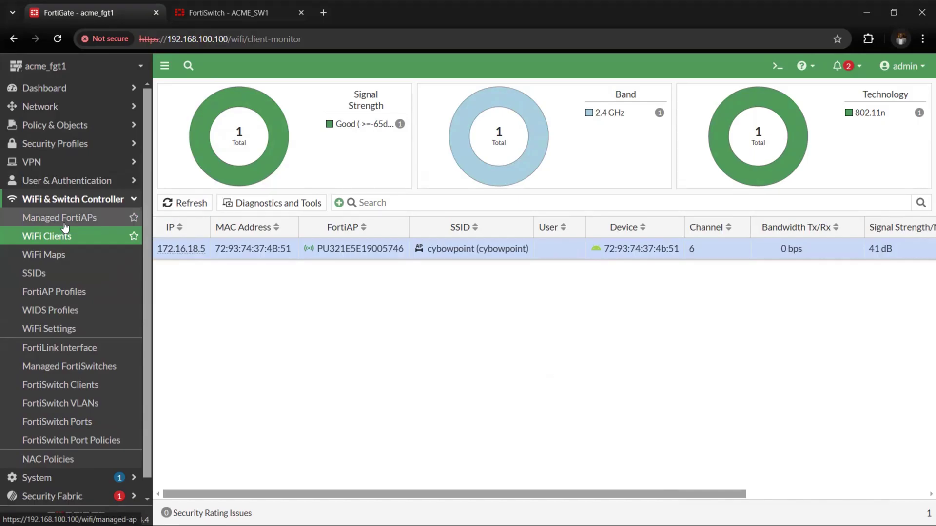
{"action": "left_click", "coordinate": [73, 199]}
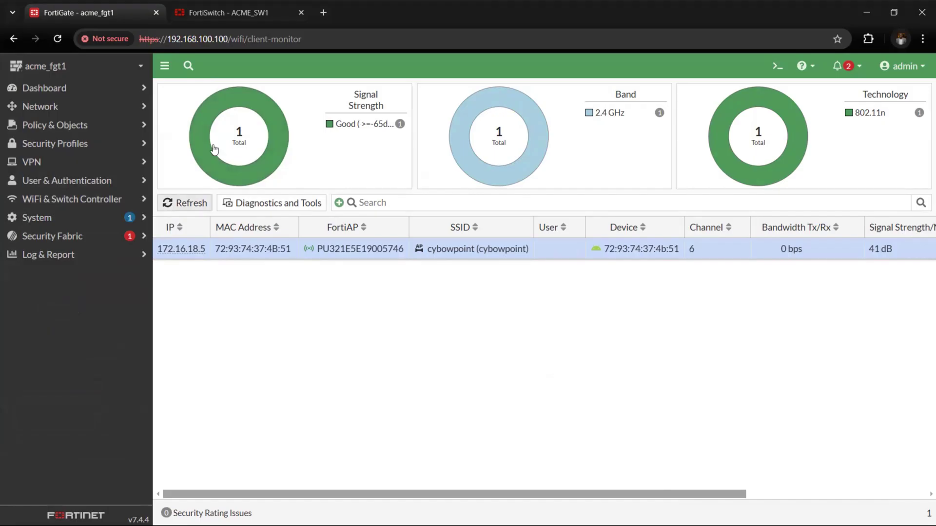
Review the Innternet_access_all firewall policy.
{"action": "left_click", "coordinate": [93, 129]}
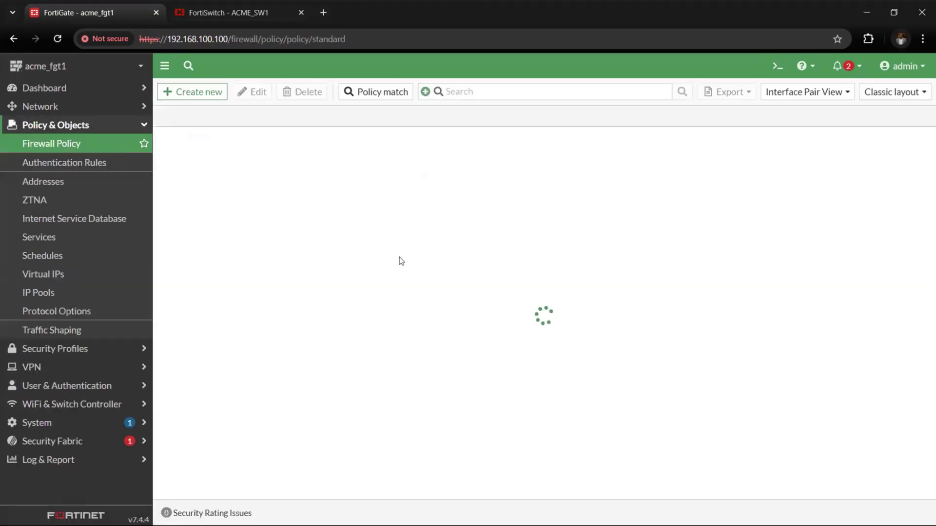
{"action": "left_click", "coordinate": [235, 189]}
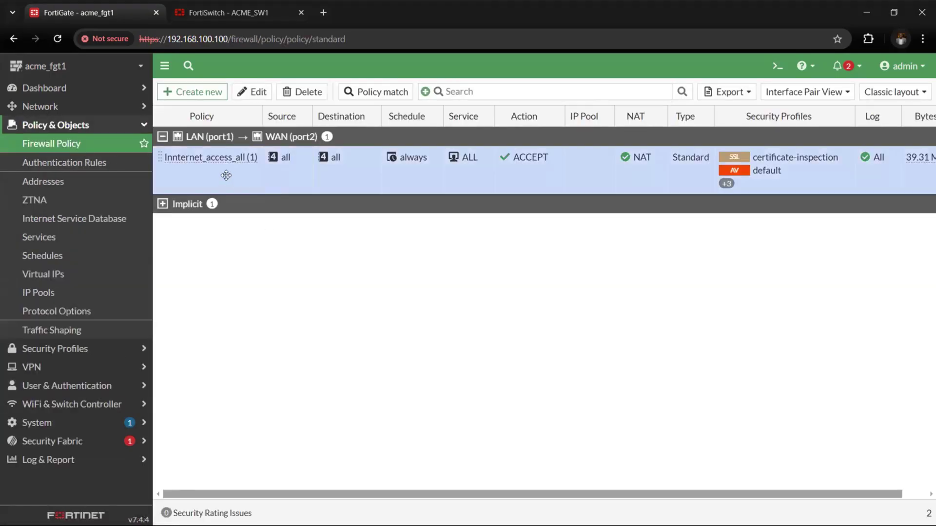
{"action": "scroll", "coordinate": [325, 188], "scroll_direction": "right", "scroll_amount": 1}
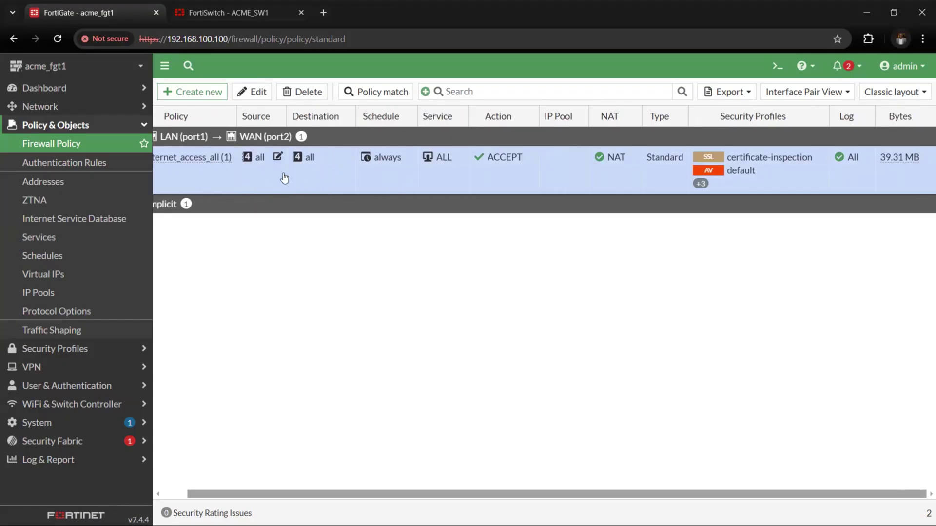
{"action": "left_click", "coordinate": [78, 125]}
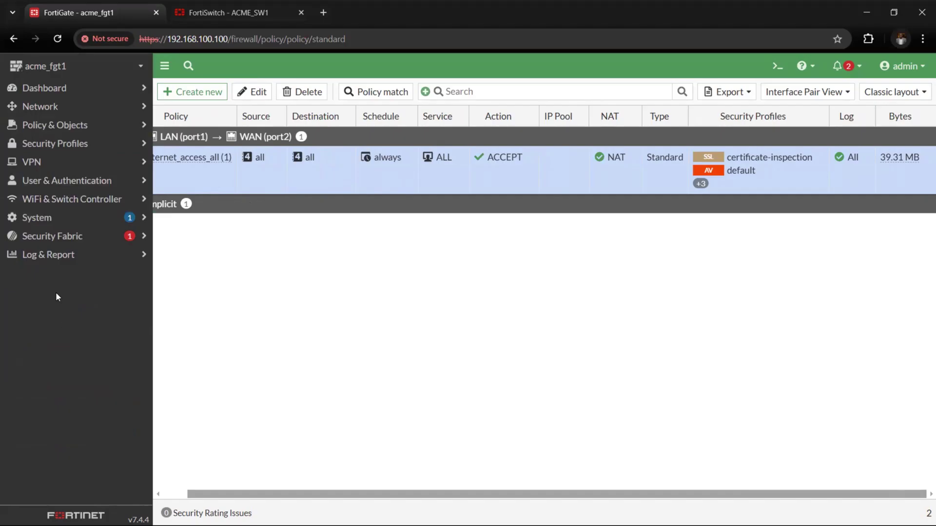
Inspect the Forward Traffic log for accepted sessions from wireless client 172.16.18.5.
{"action": "left_click", "coordinate": [93, 261]}
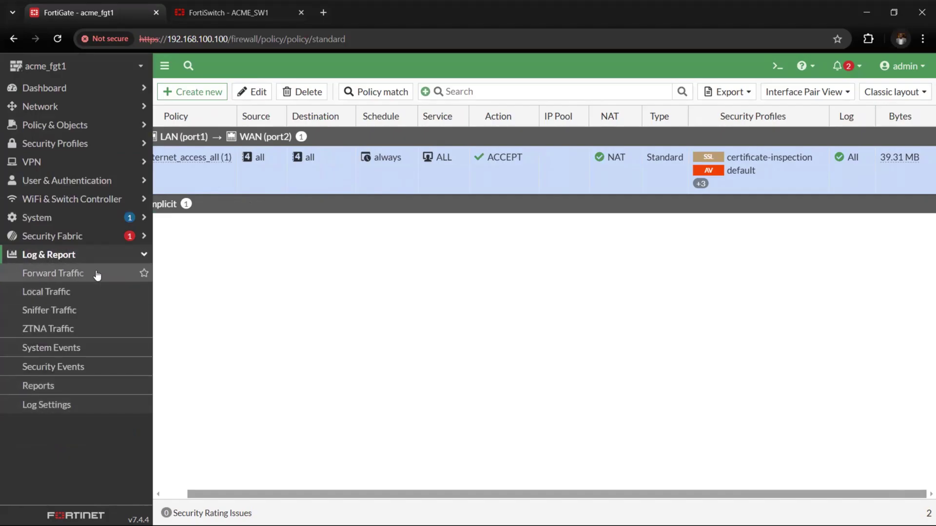
{"action": "left_click", "coordinate": [72, 274]}
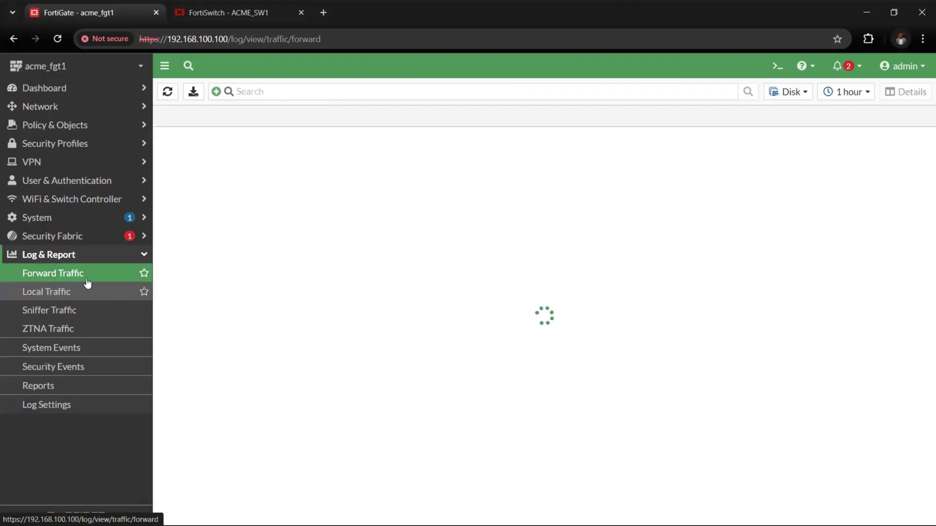
{"action": "left_click_drag", "start_coordinate": [287, 138], "coordinate": [326, 202]}
{"action": "scroll", "coordinate": [371, 229], "scroll_direction": "right", "scroll_amount": 3}
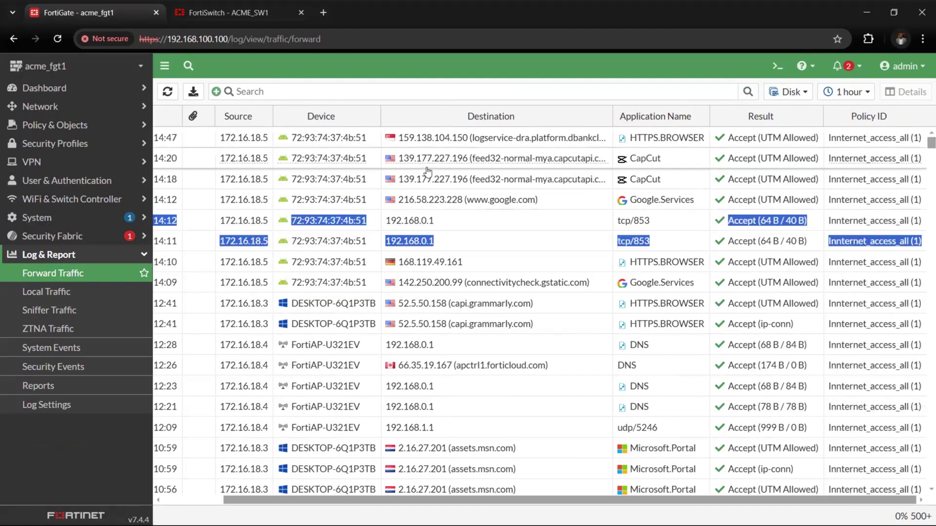
{"action": "left_click", "coordinate": [429, 163]}
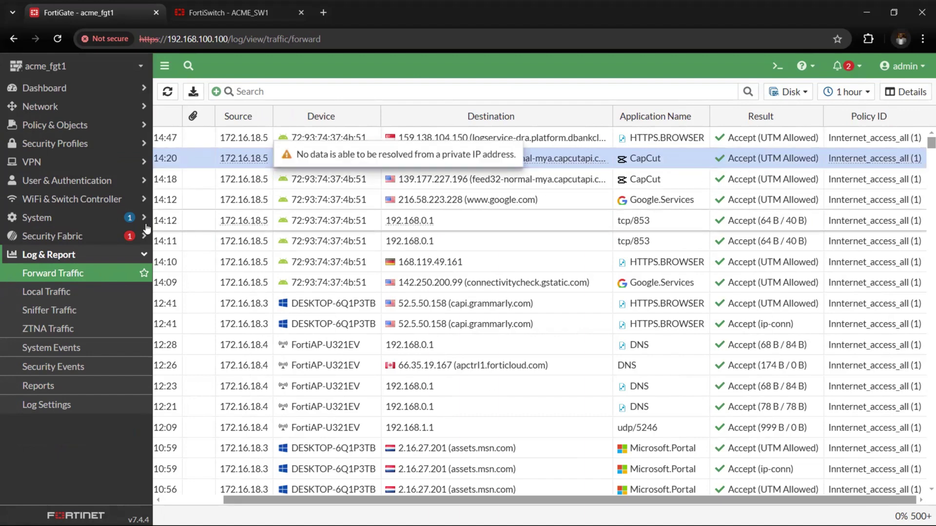
{"action": "left_click", "coordinate": [72, 262]}
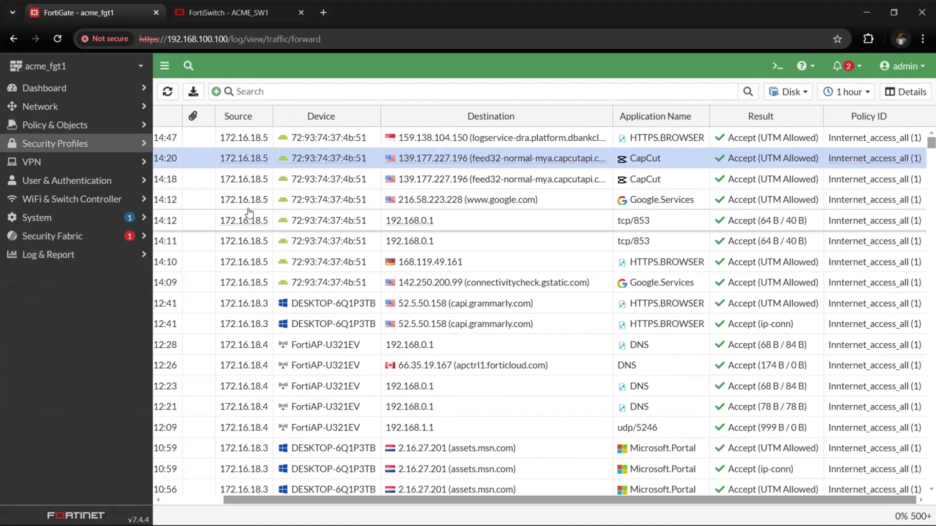
{"action": "left_click", "coordinate": [51, 106]}
Show the Status dashboard for acme_fgt1, confirming NAT mode and one FortiGate with three FortiAPs.
{"action": "left_click", "coordinate": [43, 88]}
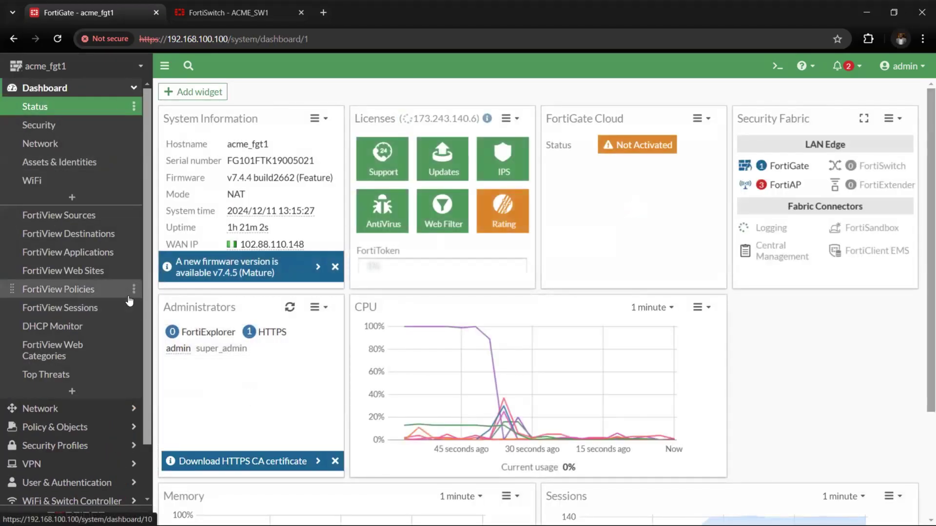
{"action": "left_click", "coordinate": [94, 95]}
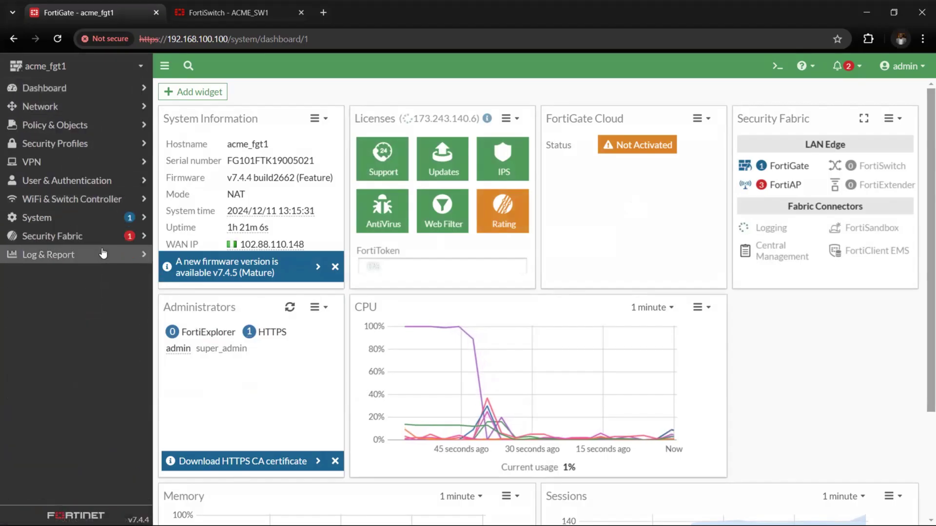